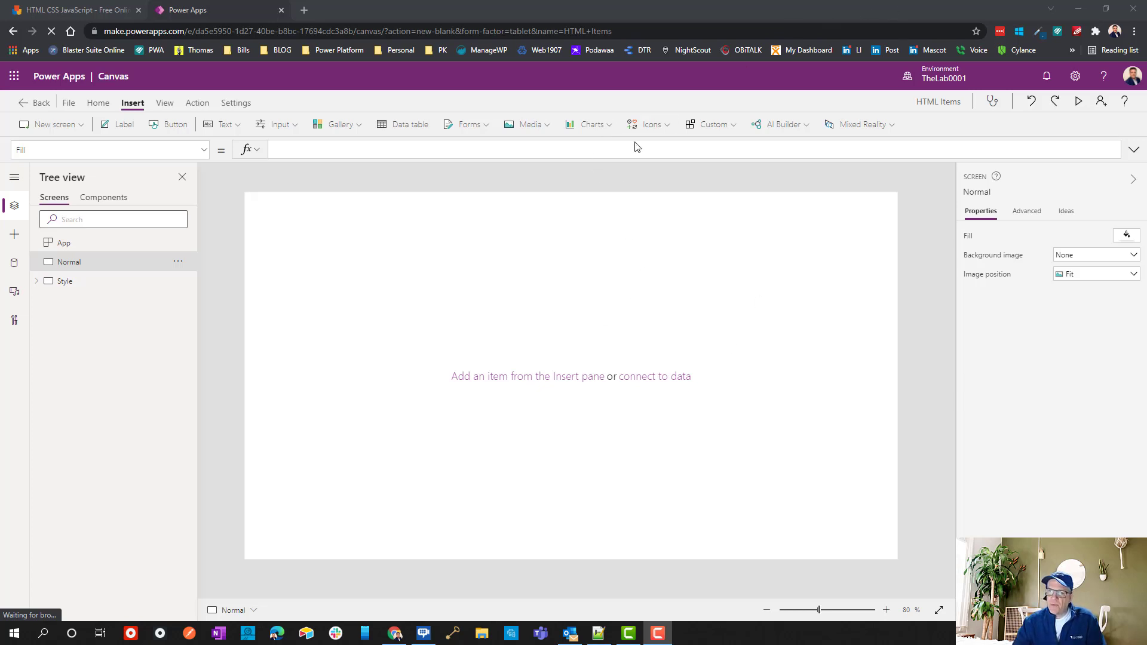
Insert a rectangle shape on the Normal screen and move it to position 0, 0.
click(652, 125)
scroll(669, 218, down, 20)
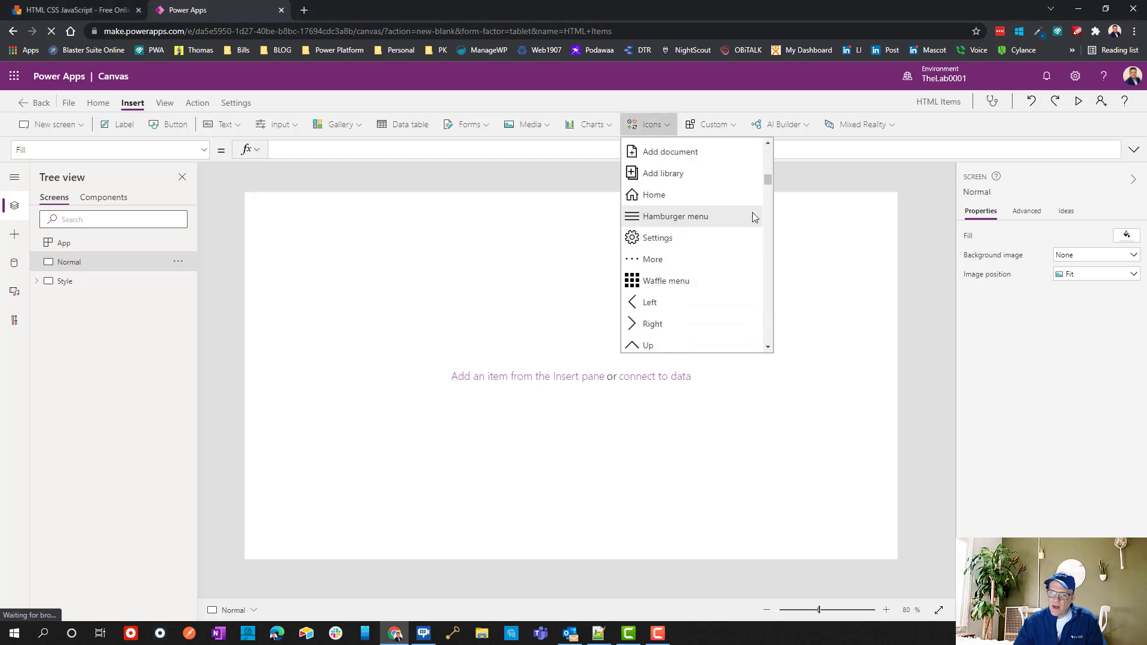
scroll(690, 256, down, 15)
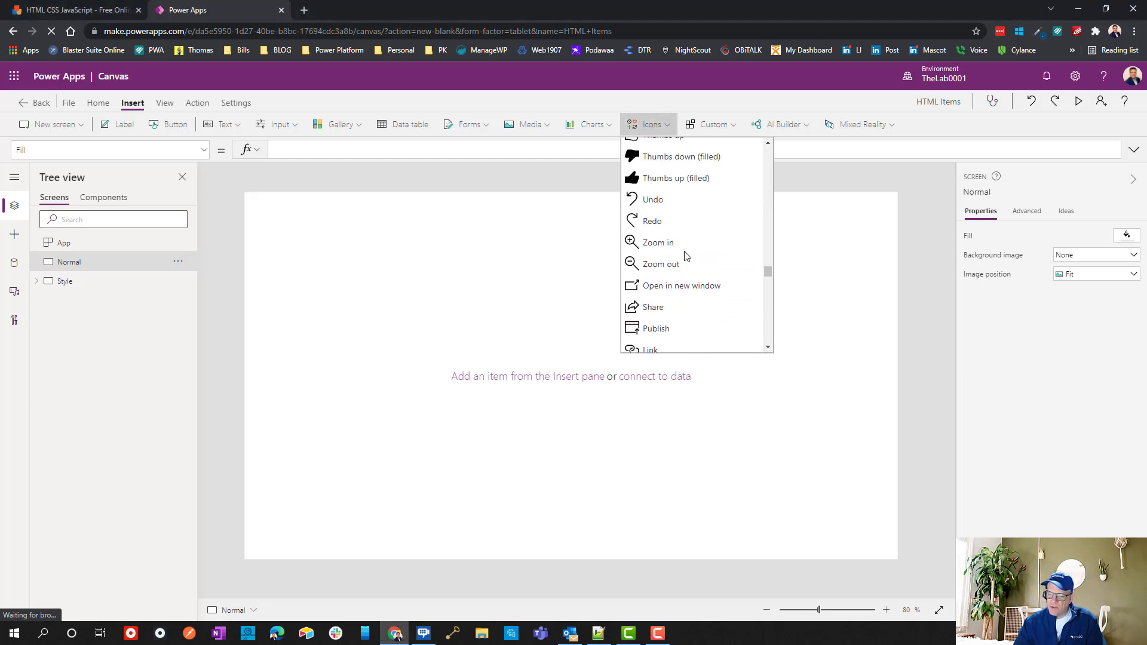
scroll(676, 270, down, 15)
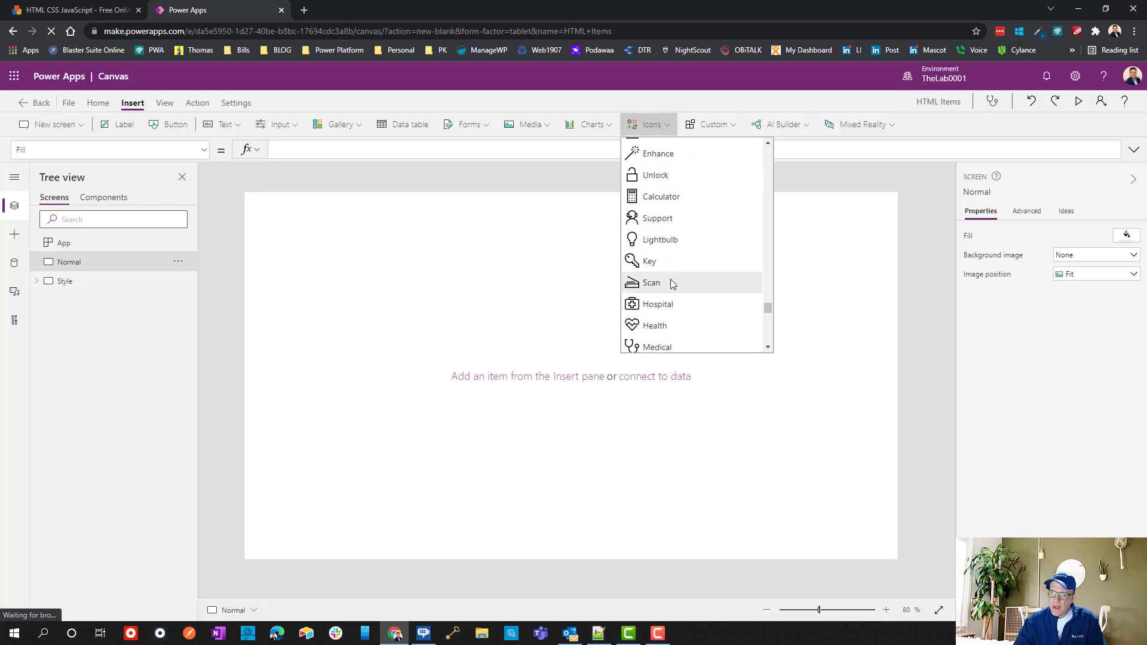
scroll(669, 304, up, 2)
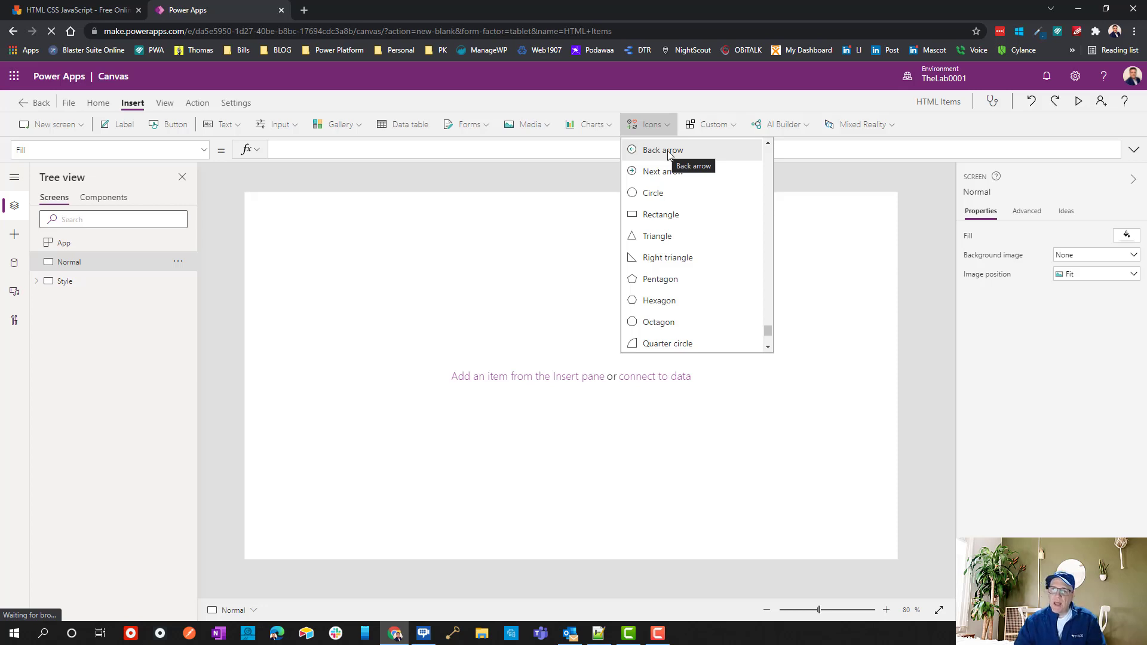
click(667, 220)
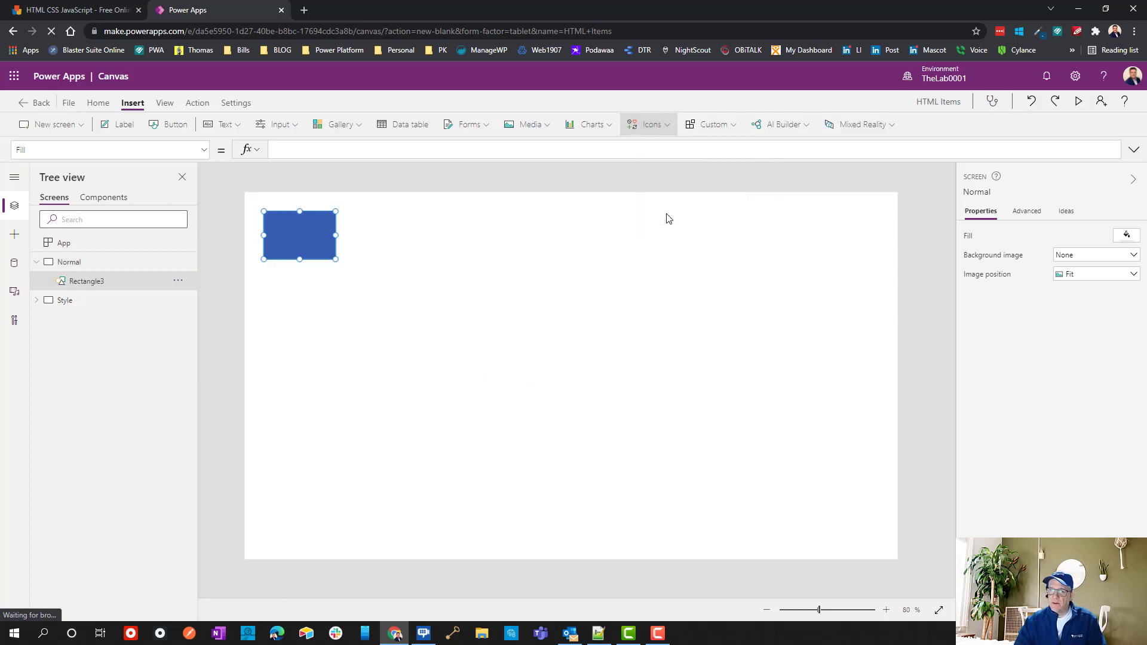
drag(286, 252, 268, 233)
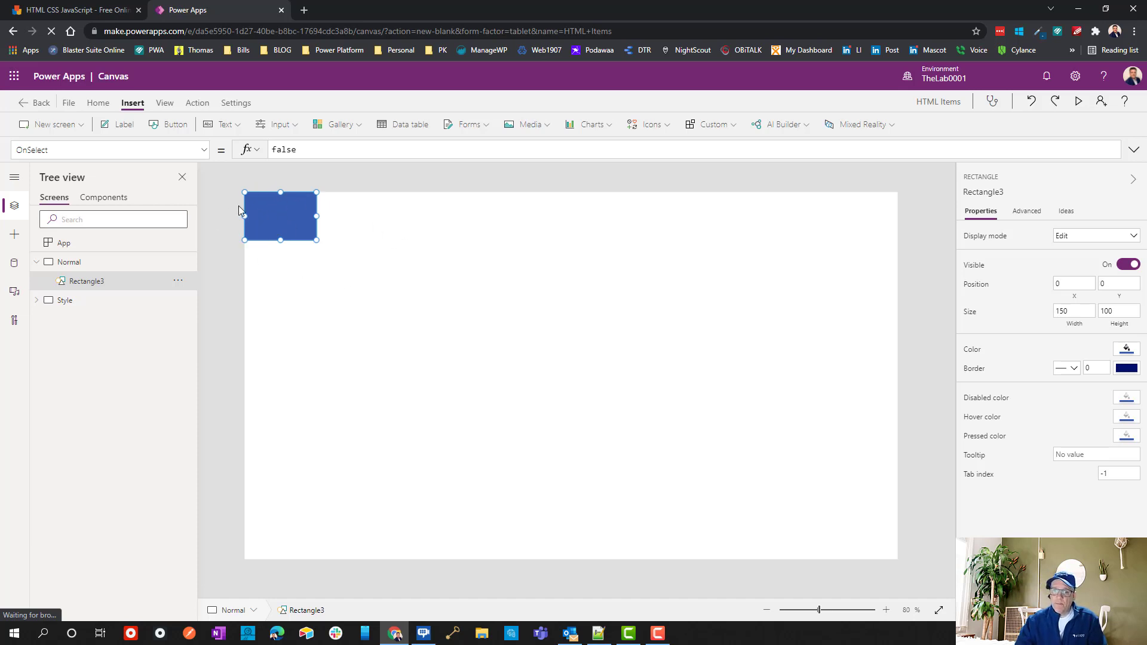
Fill the rectangle with the custom hex color 134E74 and shrink its height to about 83.
click(1135, 353)
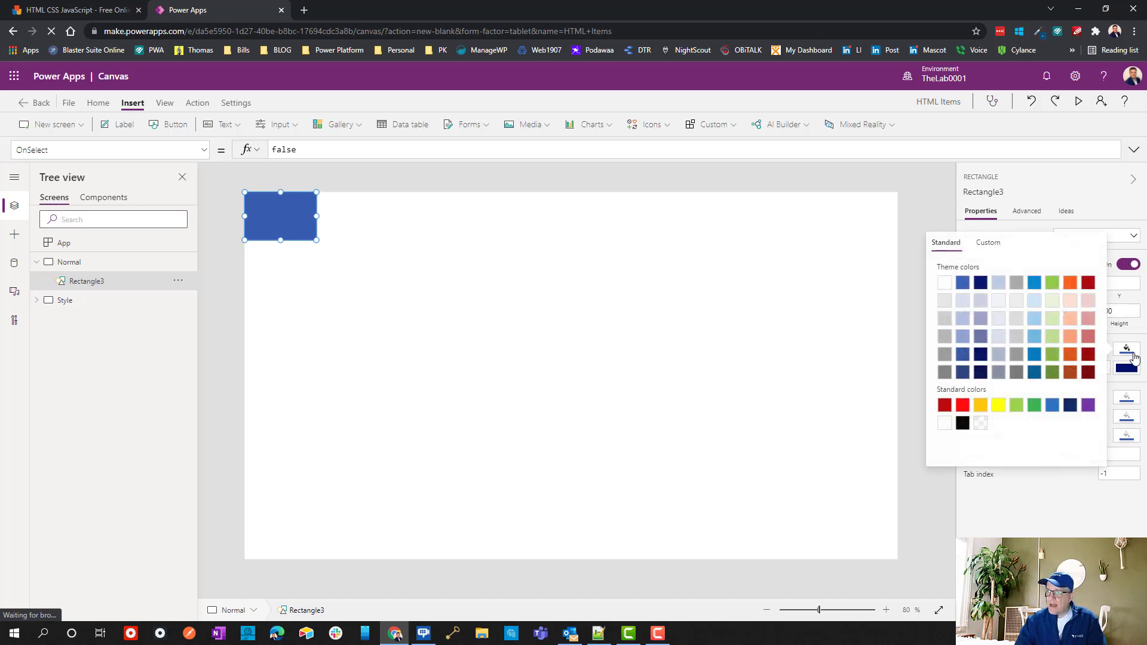
click(986, 251)
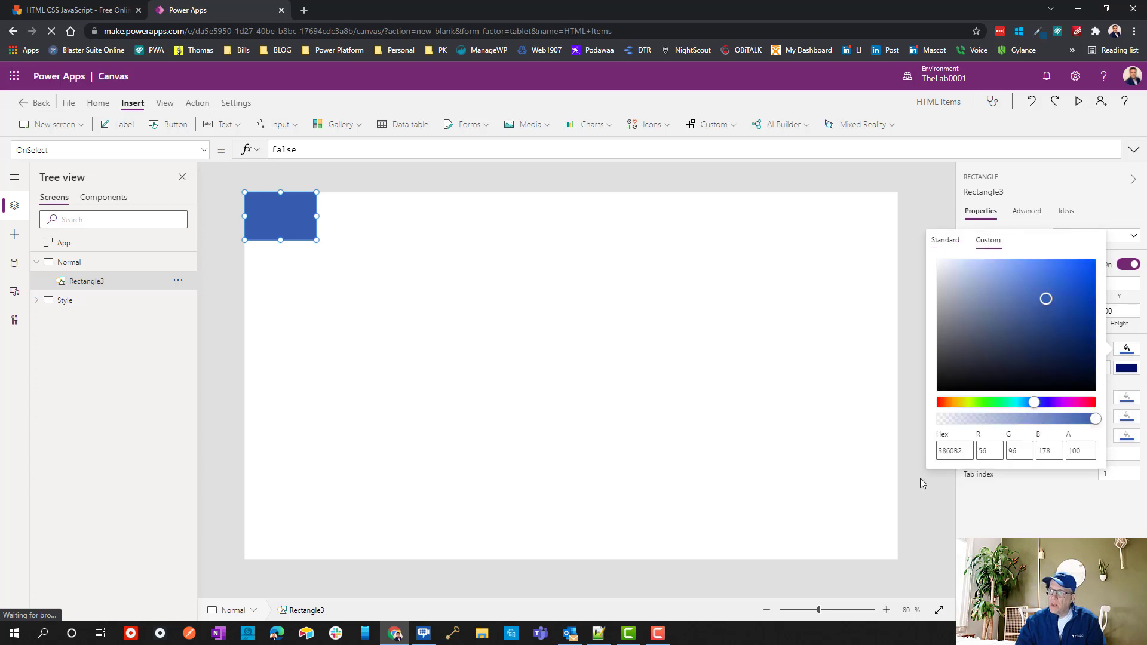
drag(969, 451, 916, 449)
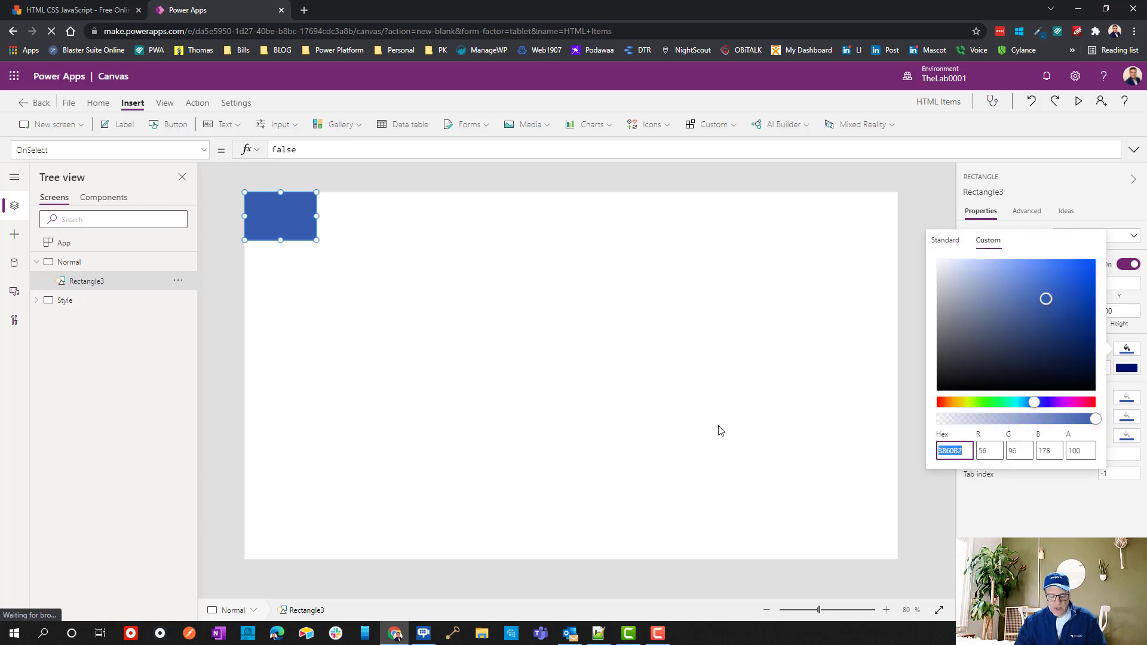
text(134E74)
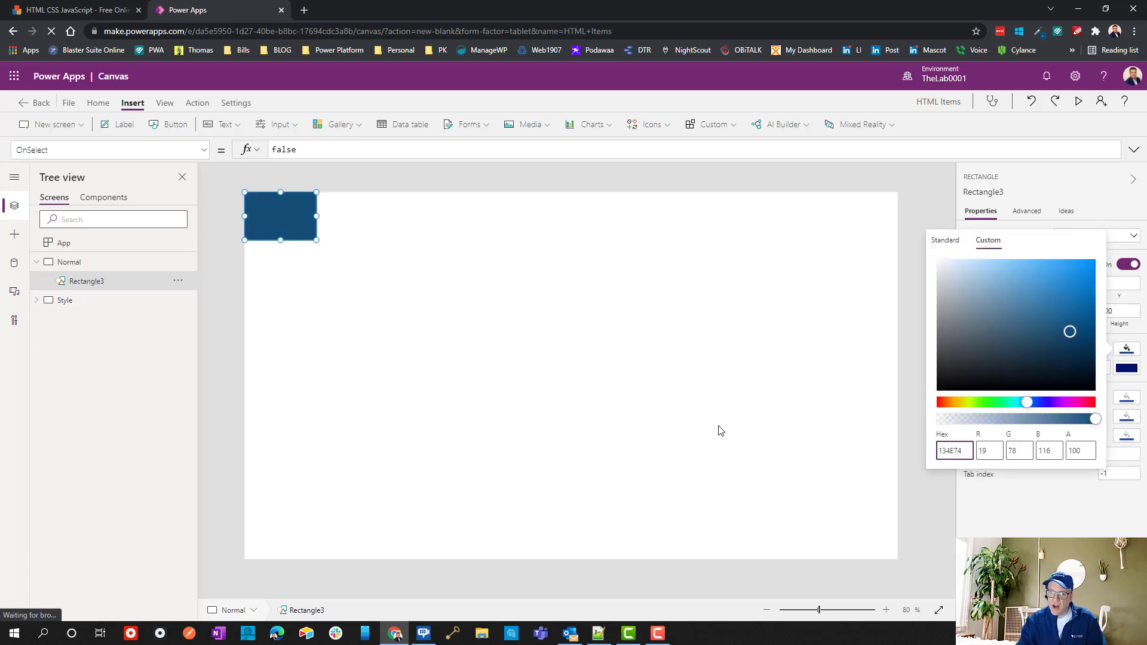
click(998, 478)
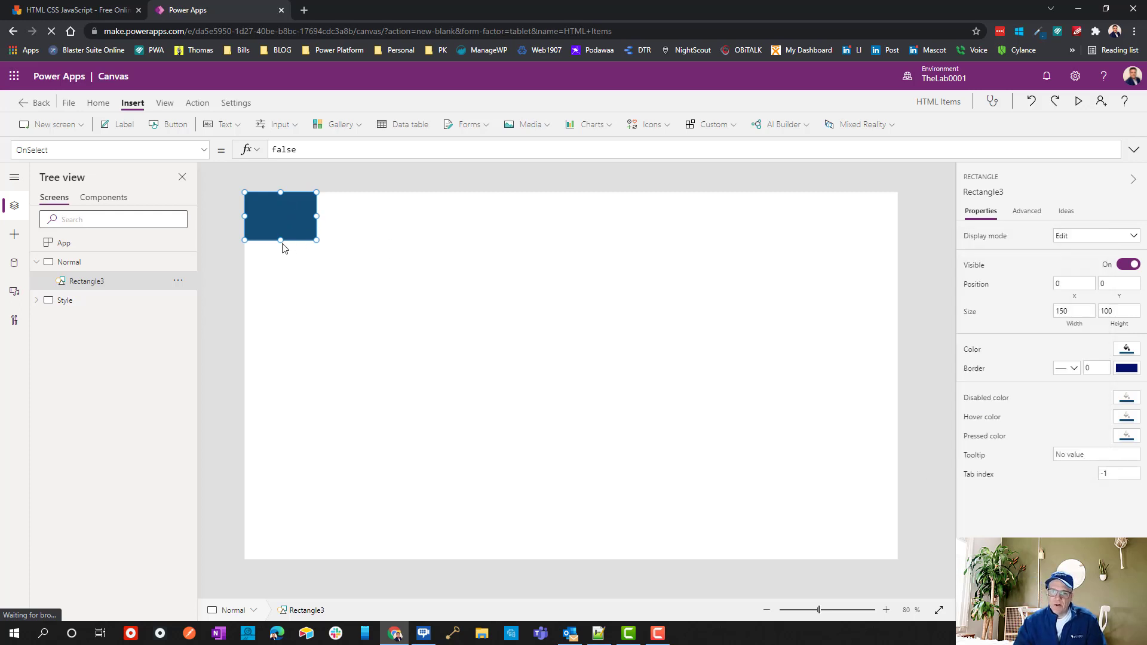
drag(280, 240, 281, 231)
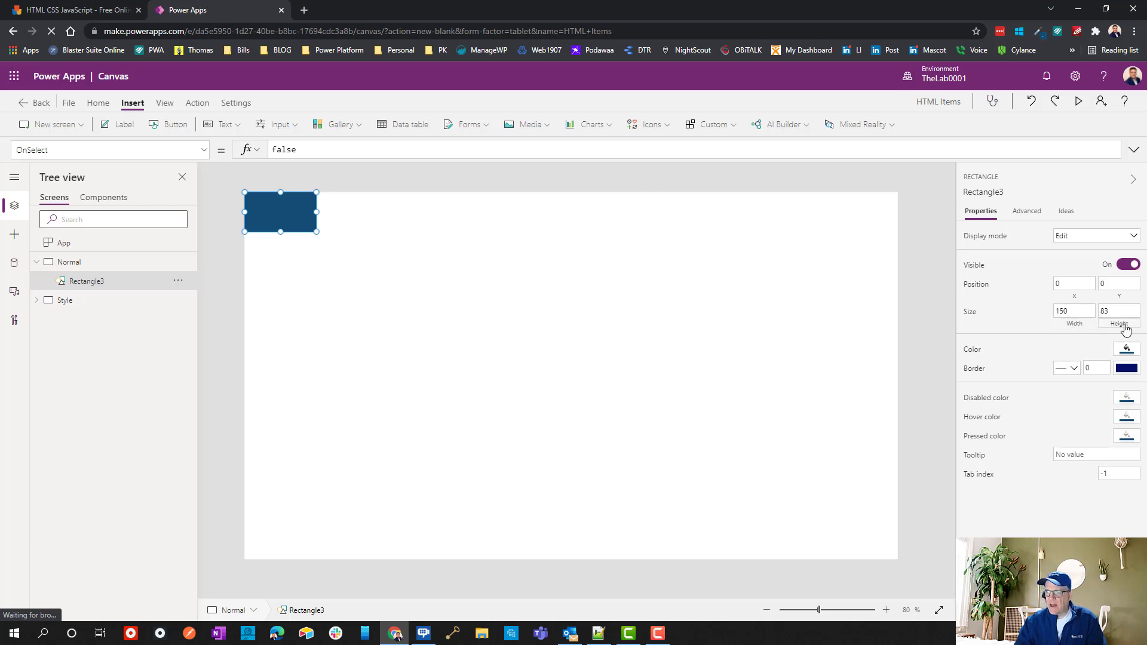
Examine the rectangle's Width formula and browse the list of its other properties.
click(1075, 326)
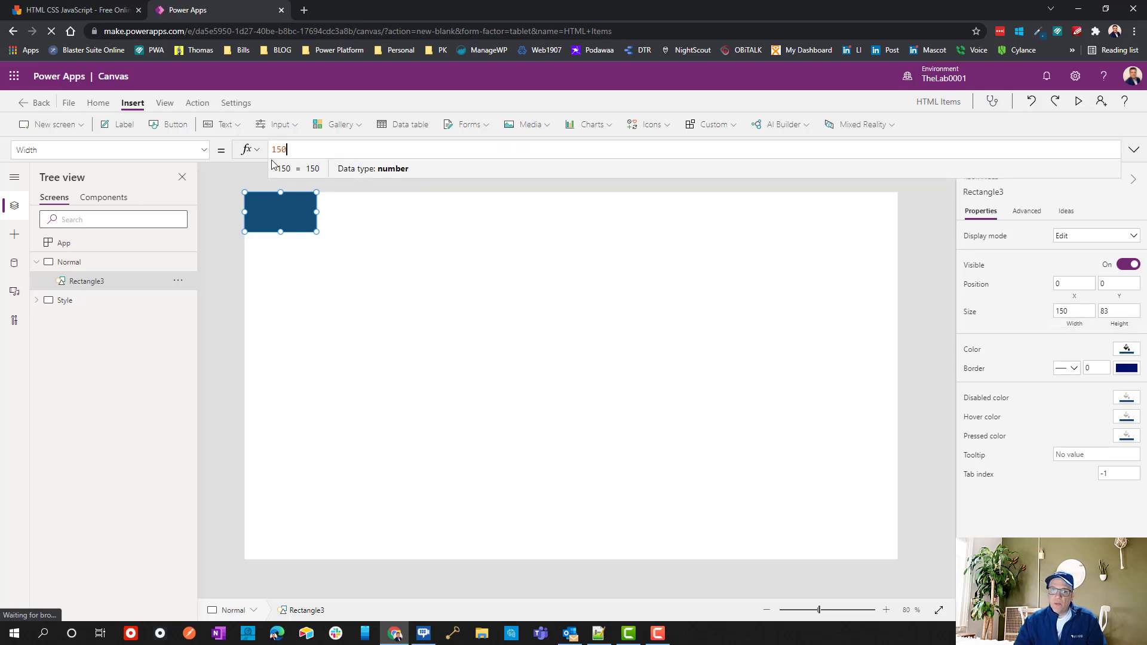
click(48, 149)
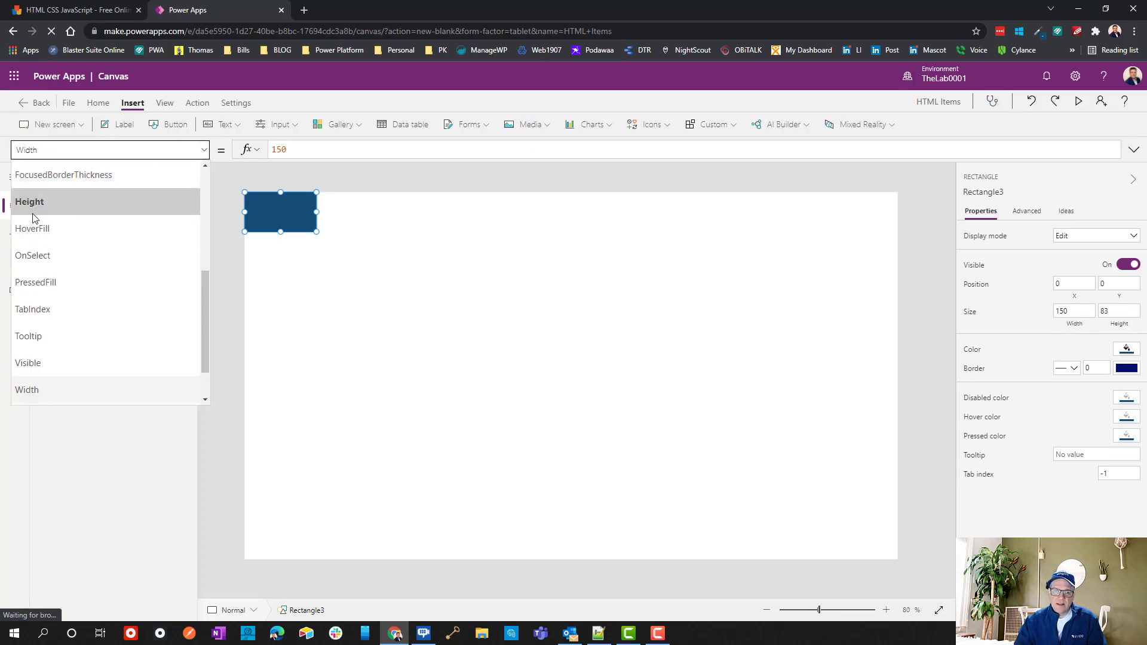
click(332, 173)
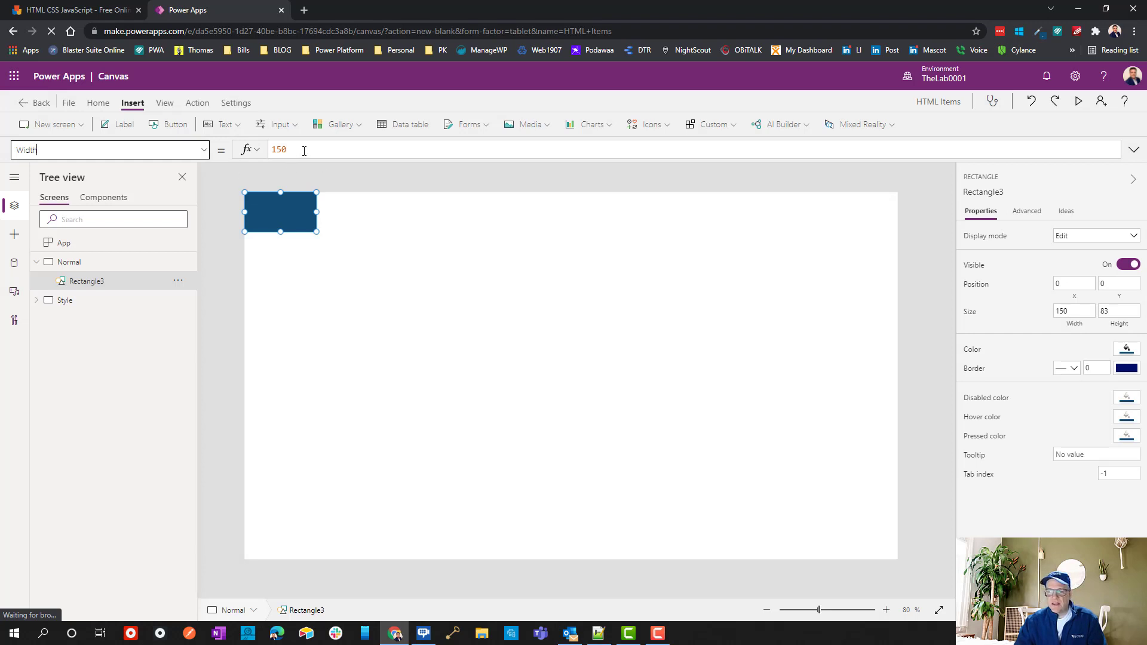
click(329, 257)
click(275, 218)
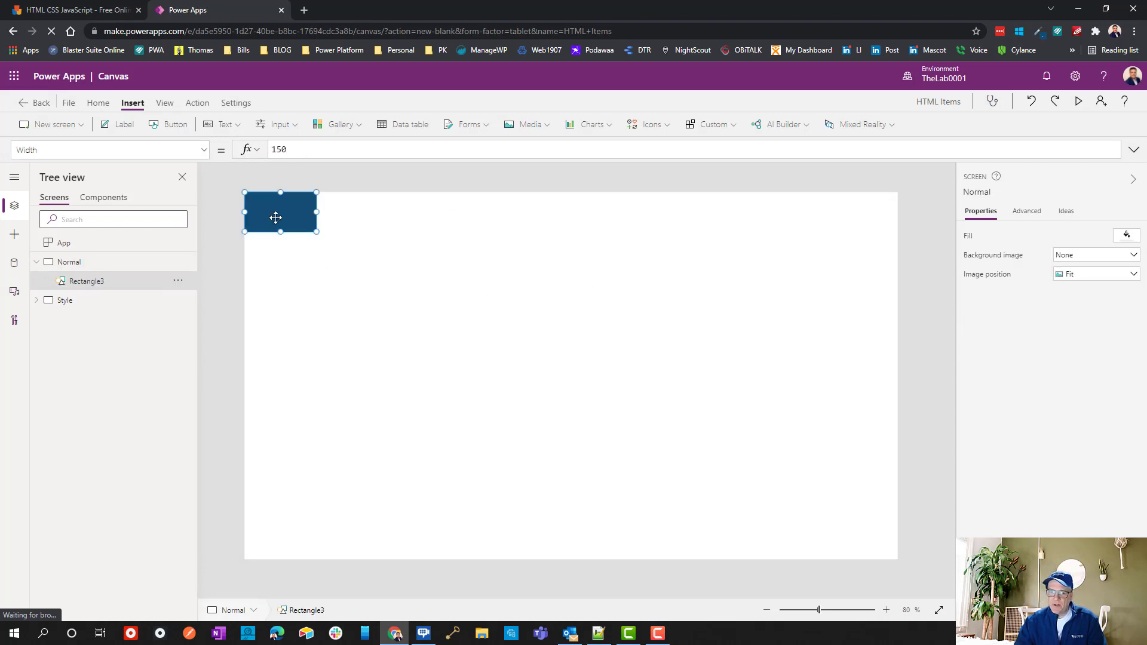
click(204, 150)
scroll(96, 269, up, 5)
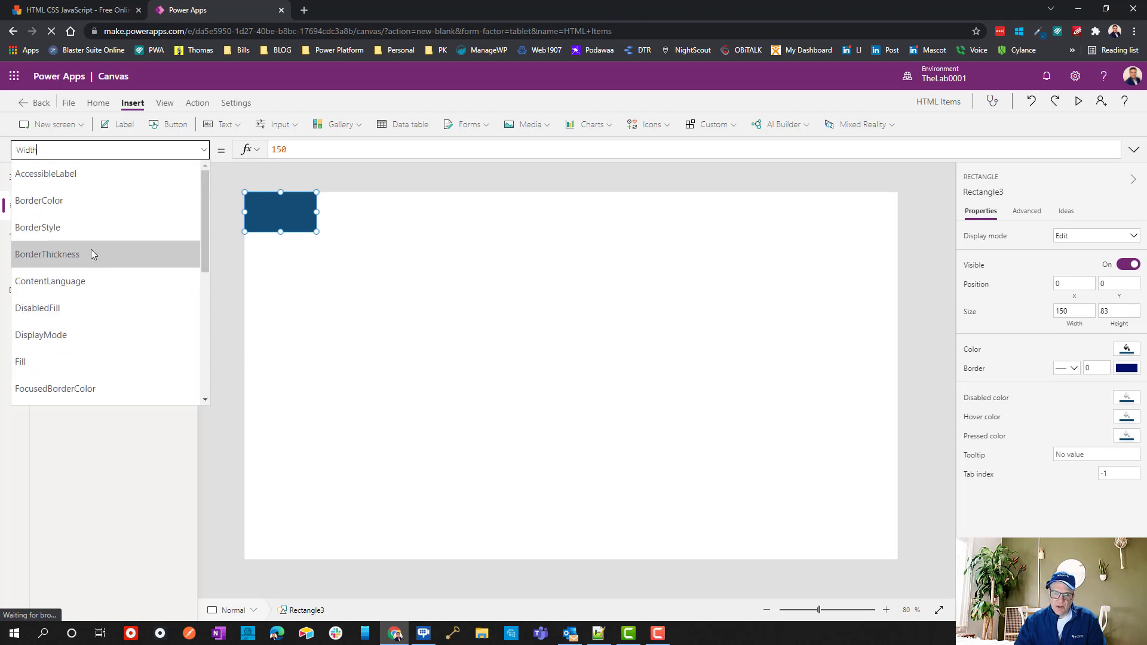
click(556, 312)
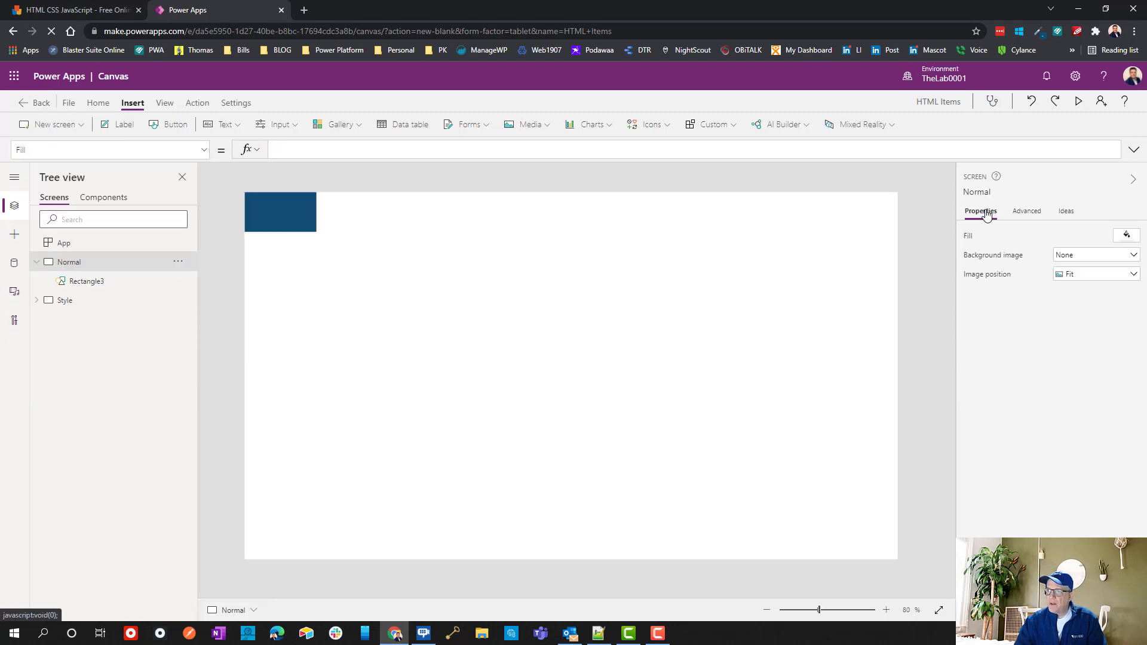
Set the rectangle's Width formula to Parent.Width.
click(272, 207)
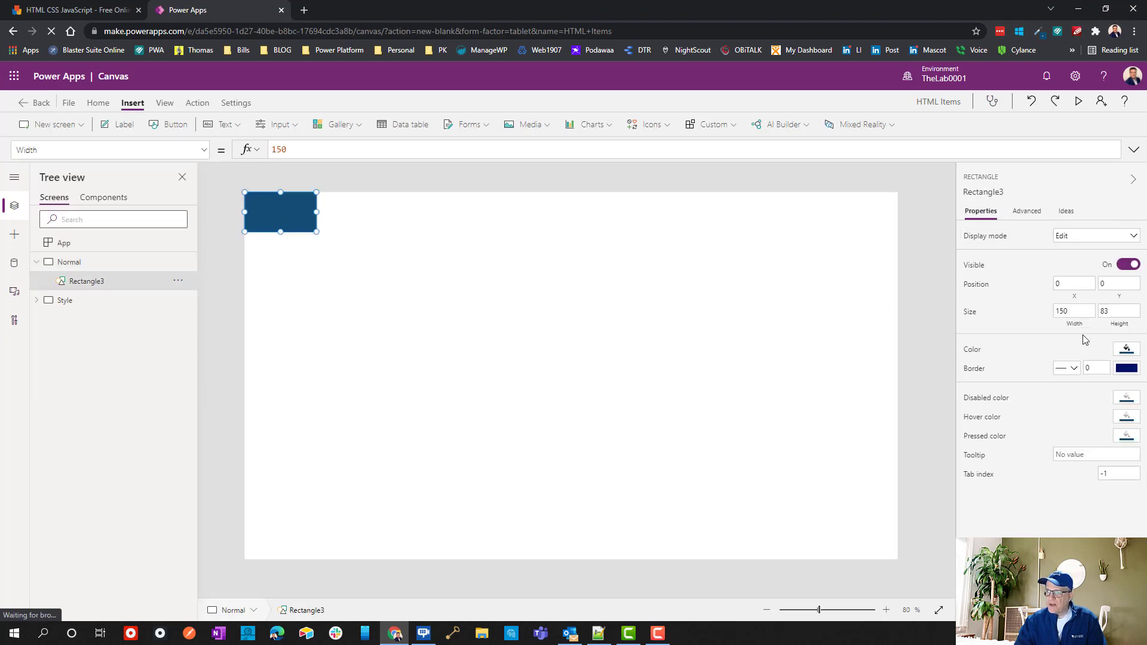
click(1074, 325)
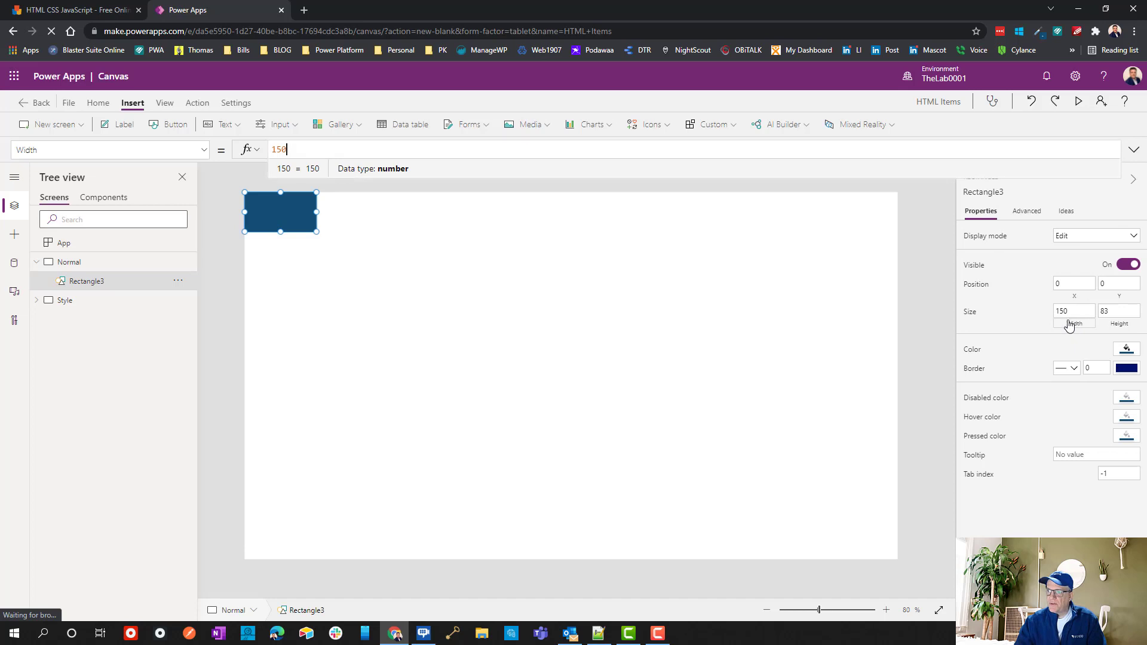
double_click(318, 149)
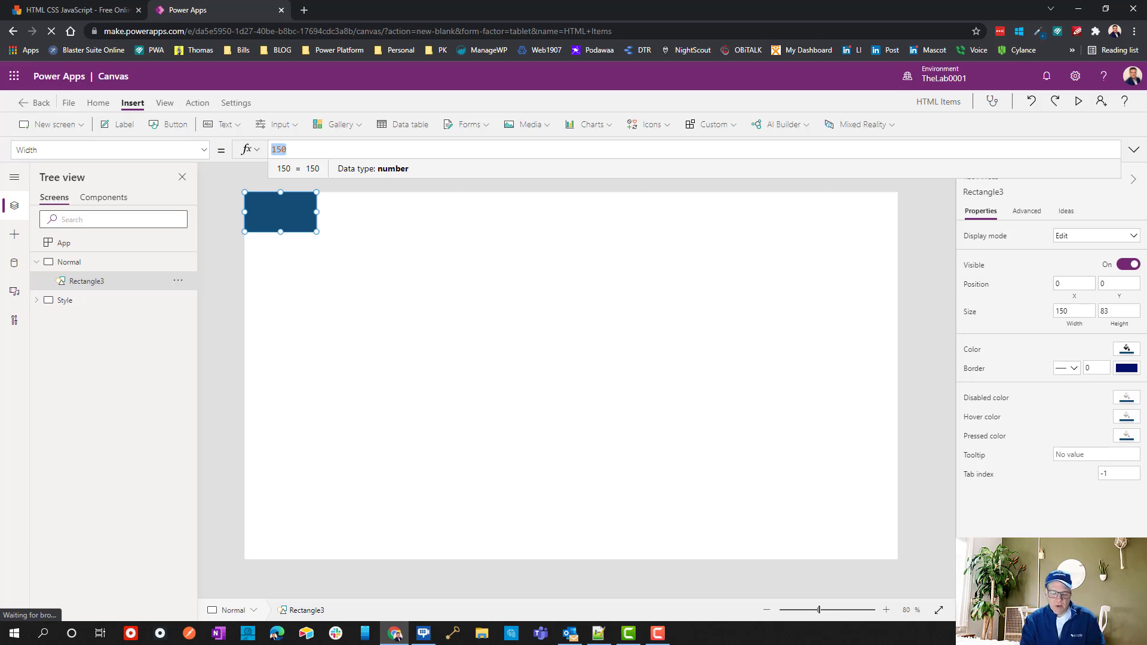
text(Parent.Width)
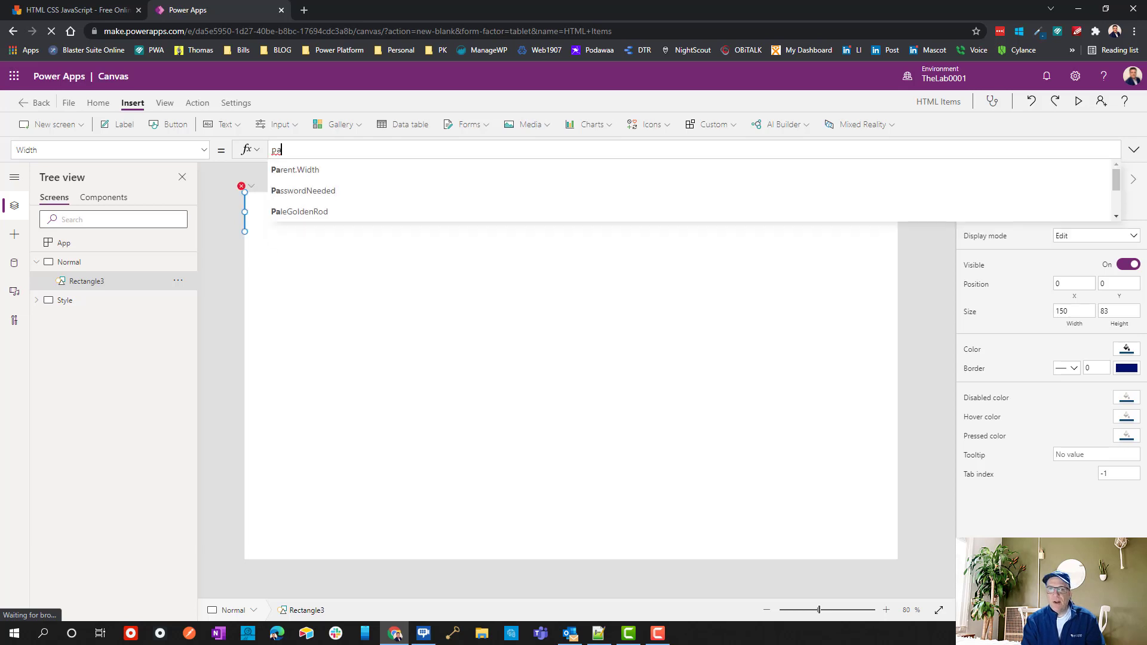
key(Tab)
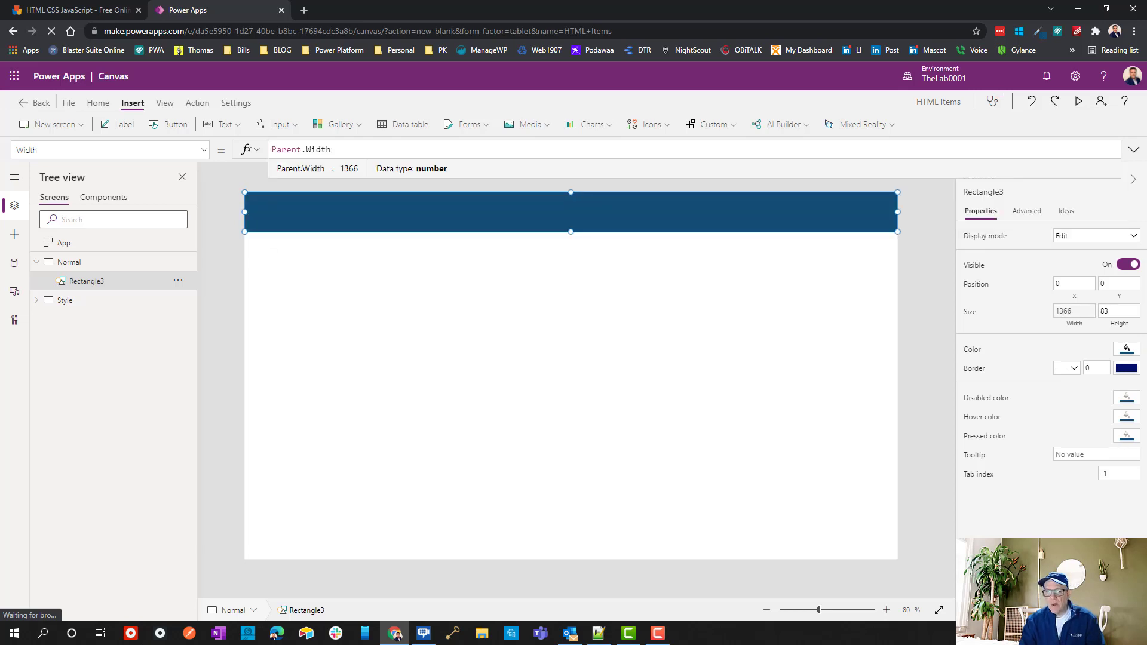
Clear the rectangle's Width formula, try out app and User() in it, and empty it again.
key(ctrl+a)
key(BackSpace)
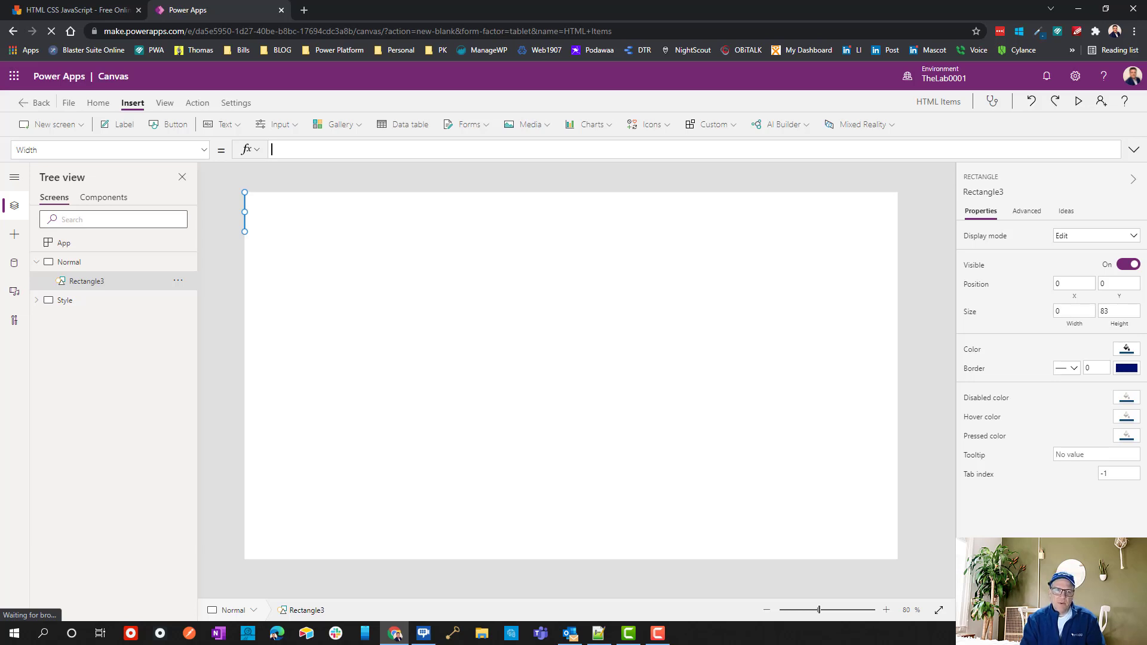
text(app)
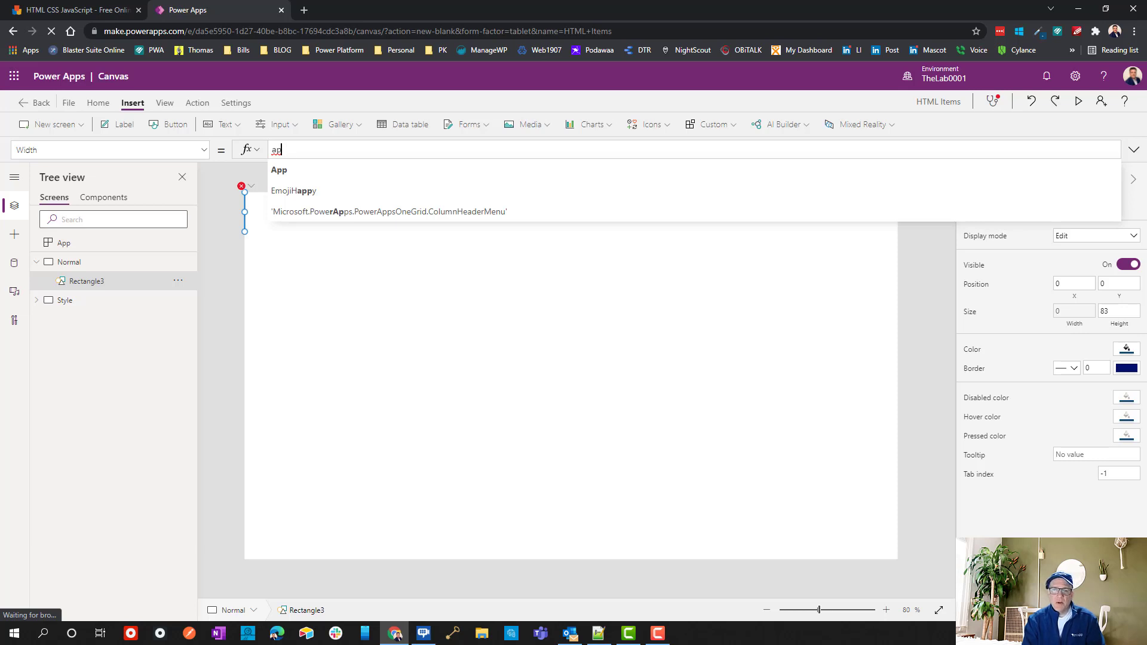
key(BackSpace)
key(BackSpace)
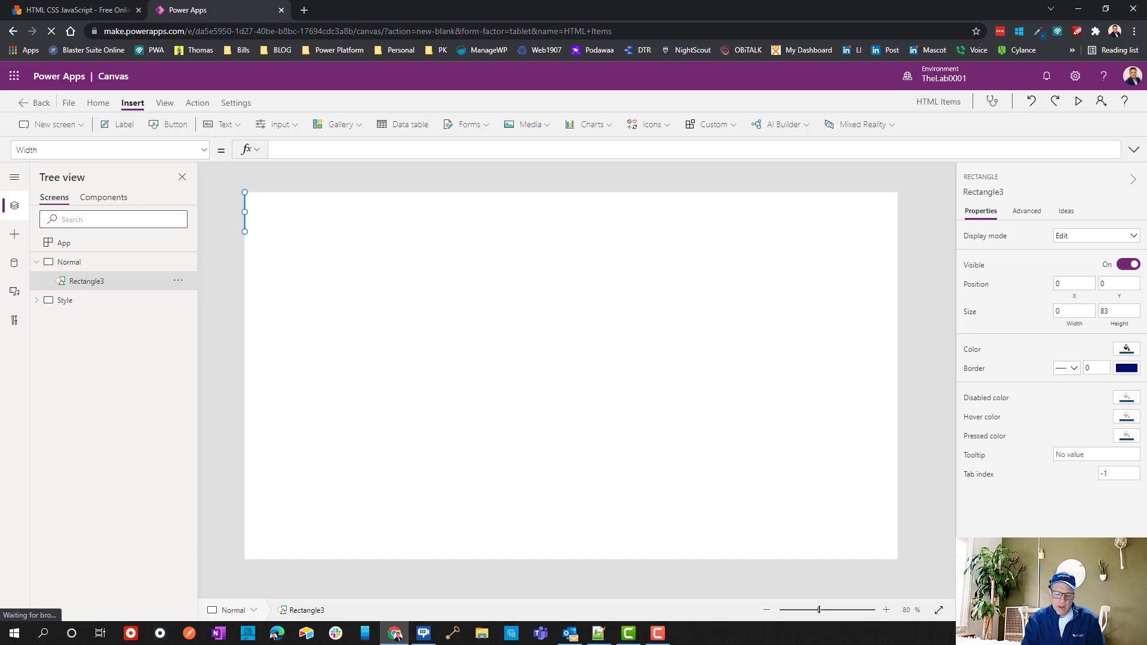
text(User()
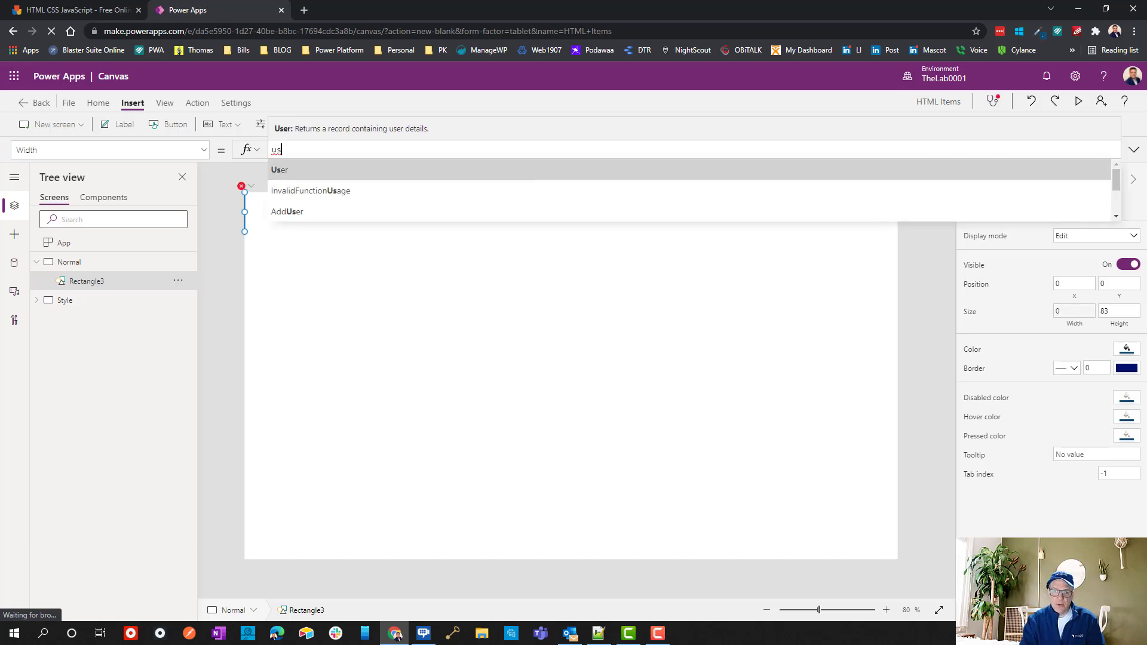
text().)
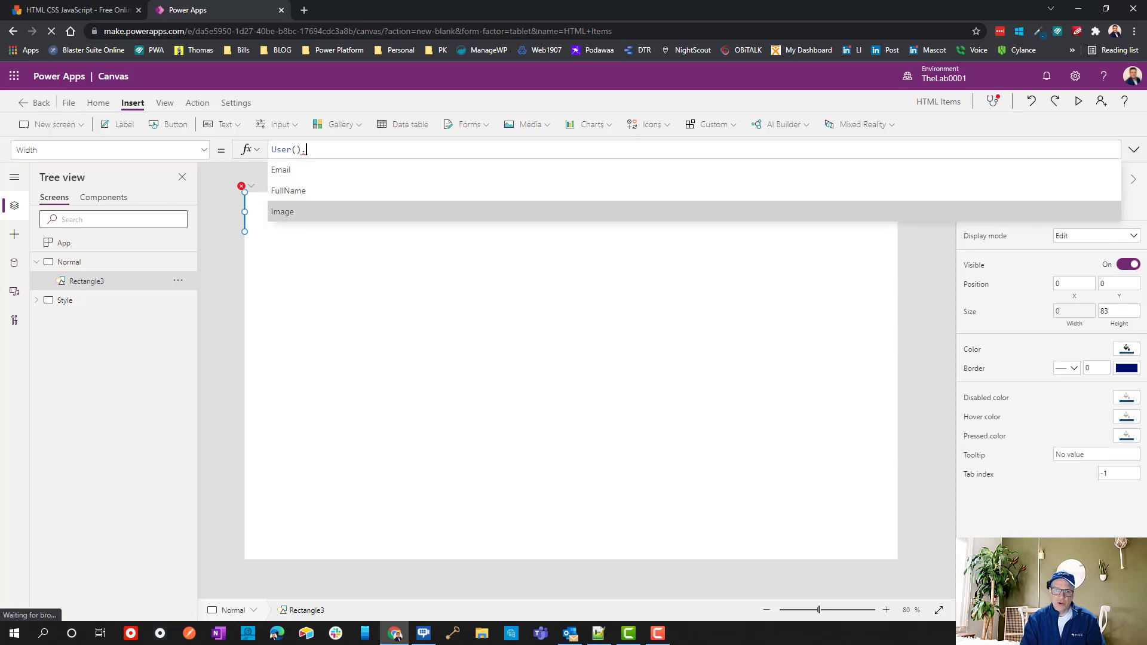
key(Up)
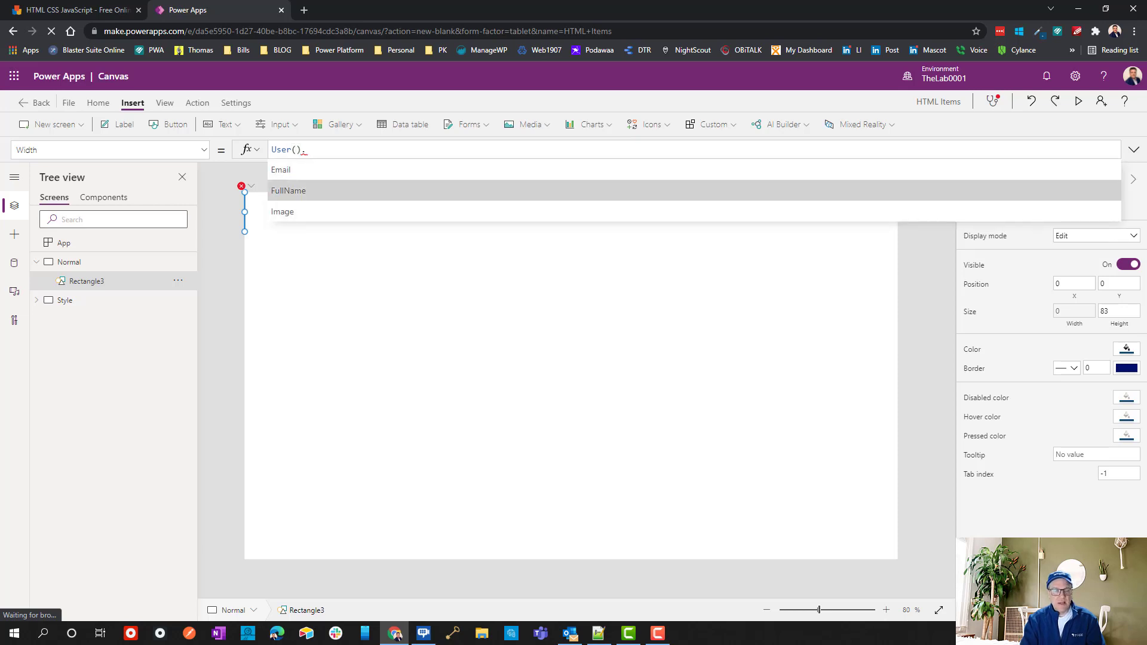
key(ctrl+a)
key(BackSpace)
Set the rectangle's Width formula to App.ActiveScreen.Width.
text(appp)
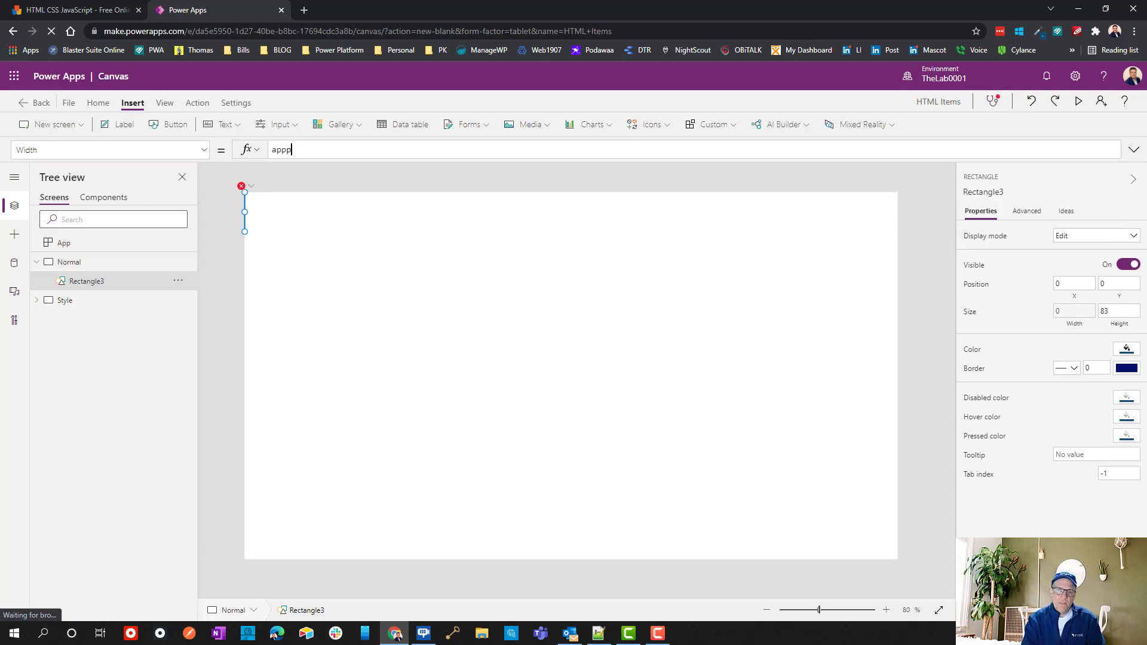
key(BackSpace)
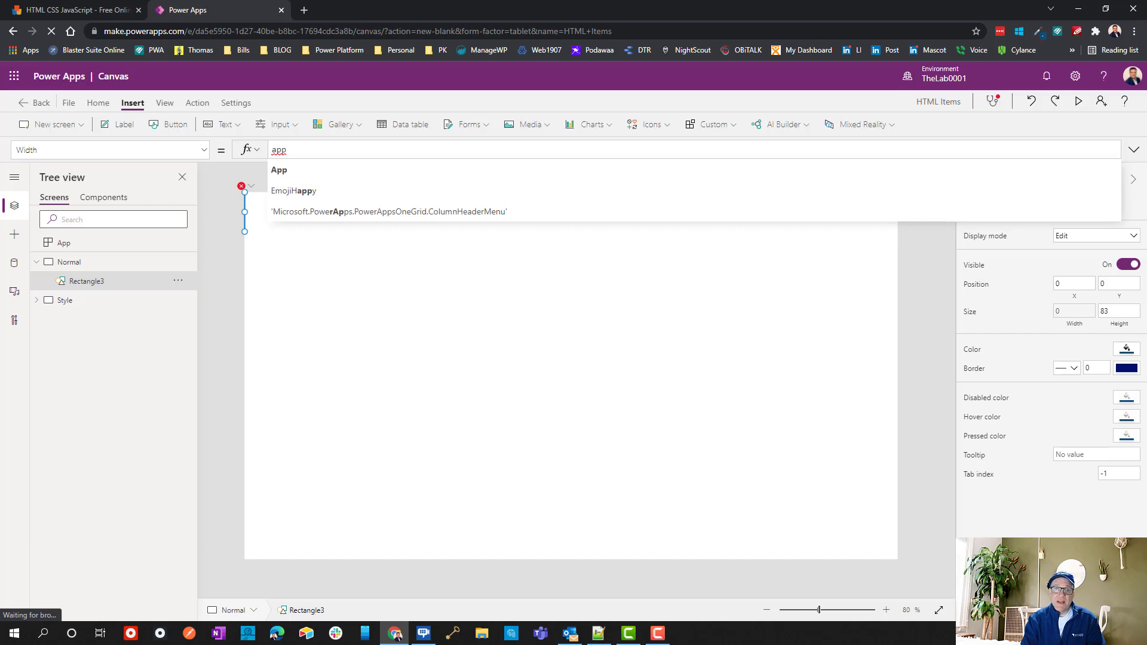
text(.)
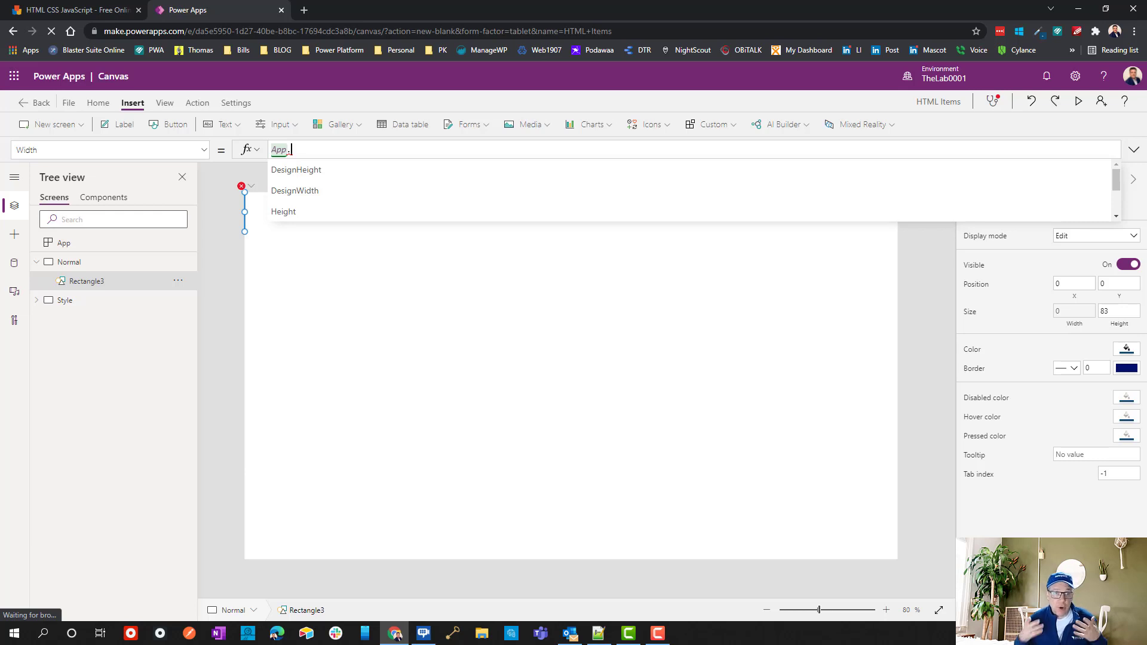
key(Down)
key(Down)
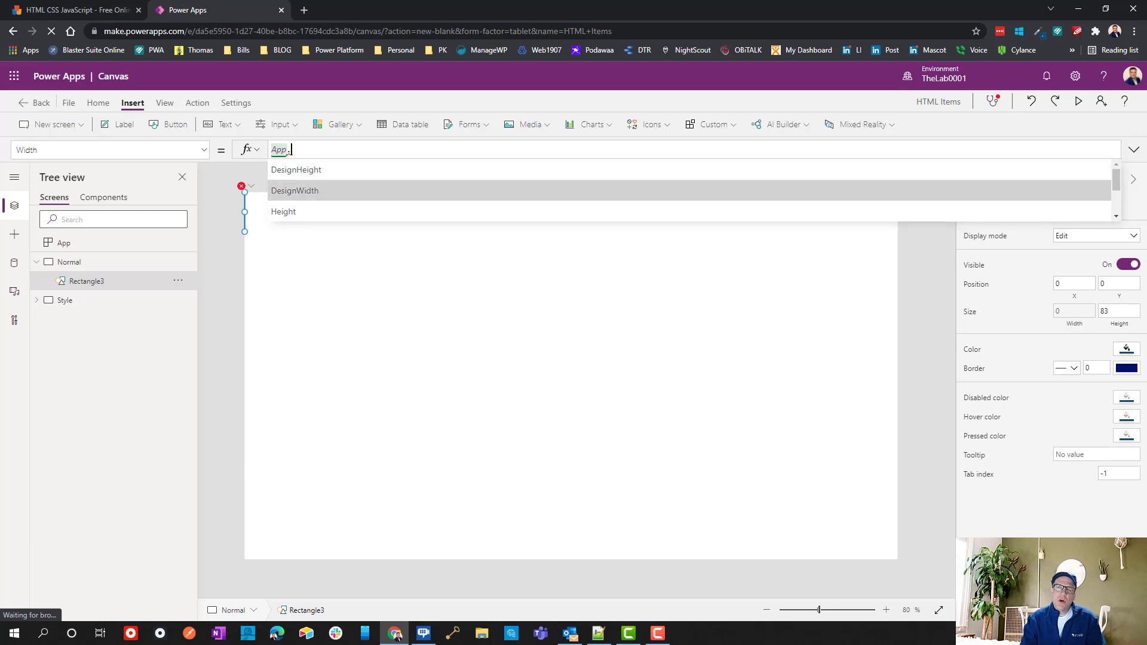
text(a)
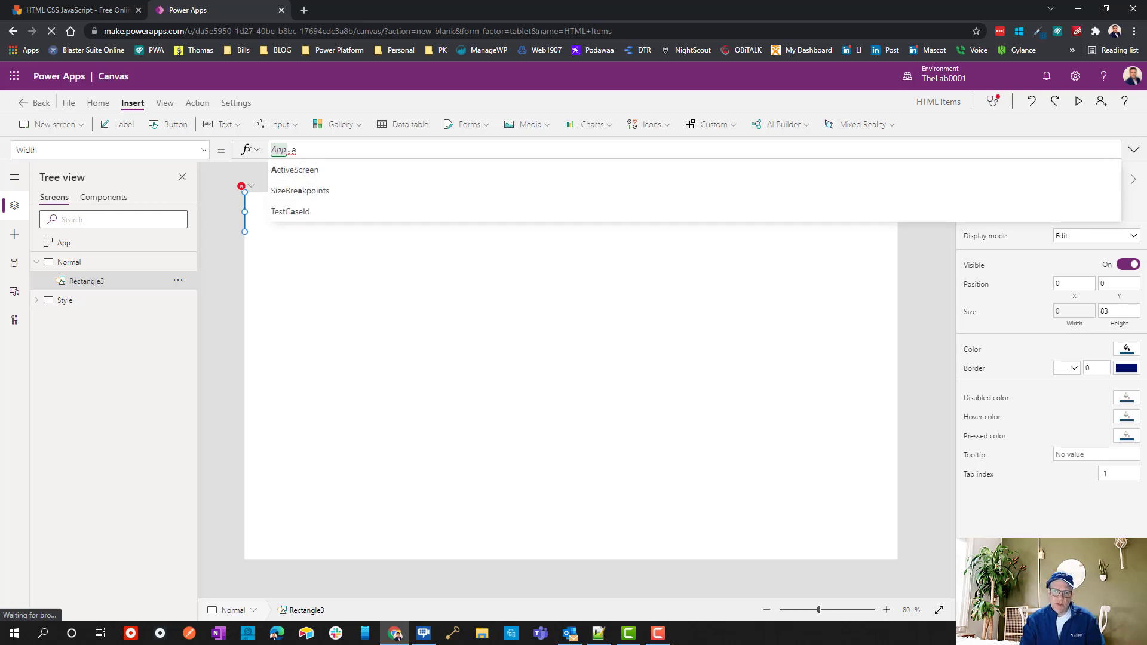
key(Down)
key(Tab)
text(.)
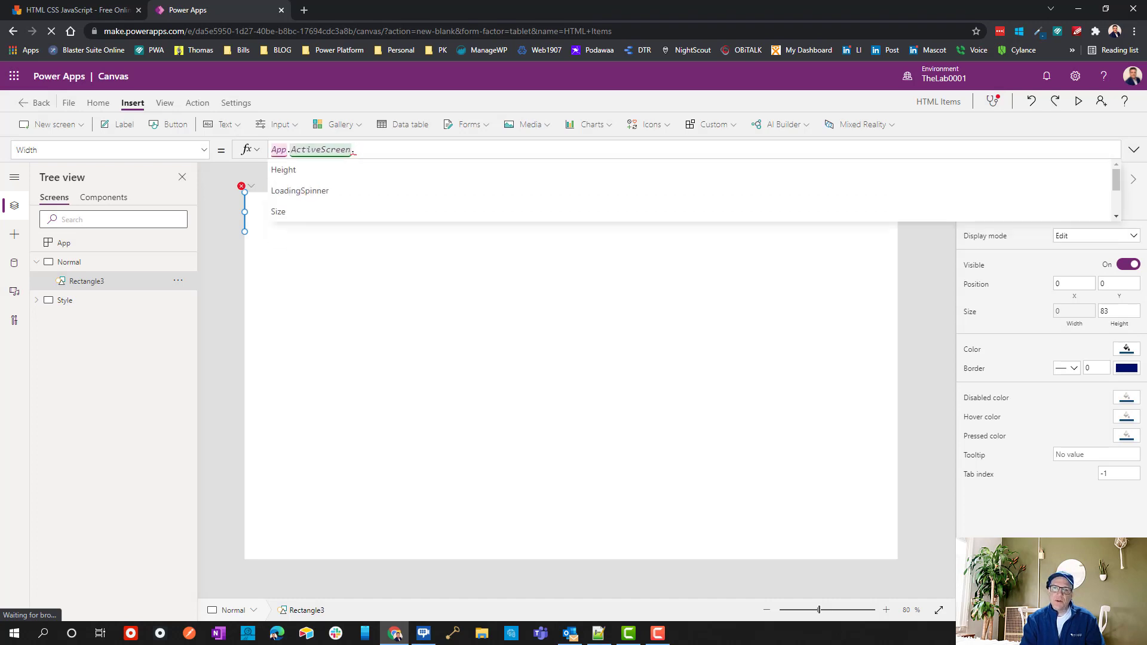
key(Down)
key(Down)
key(Down)
key(Up)
key(Up)
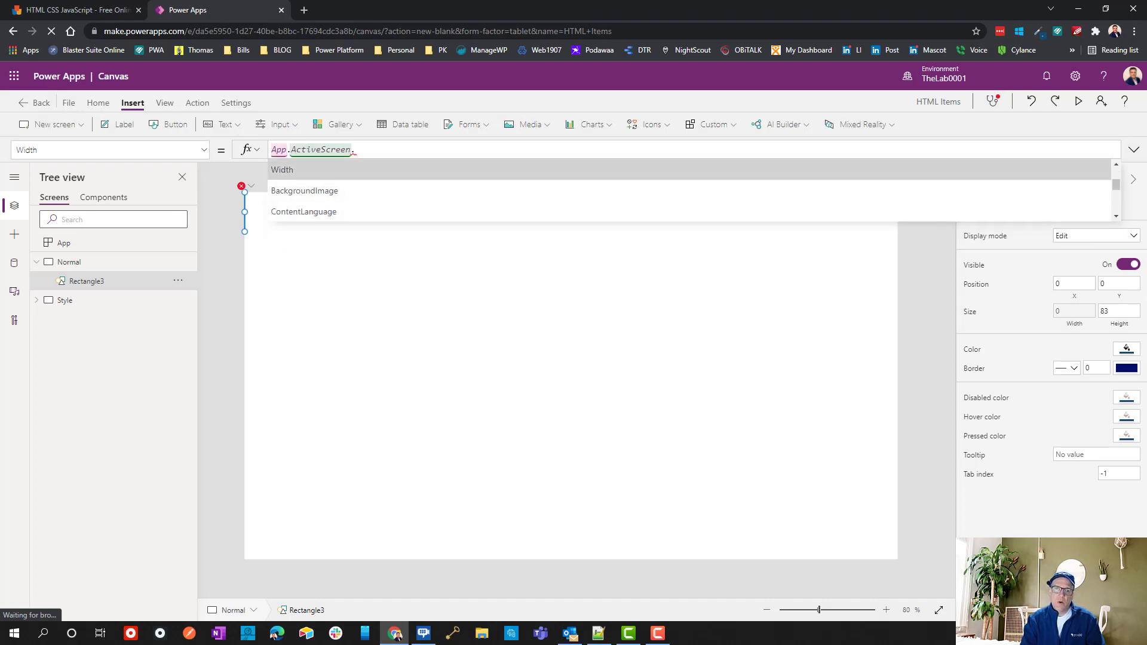
key(Tab)
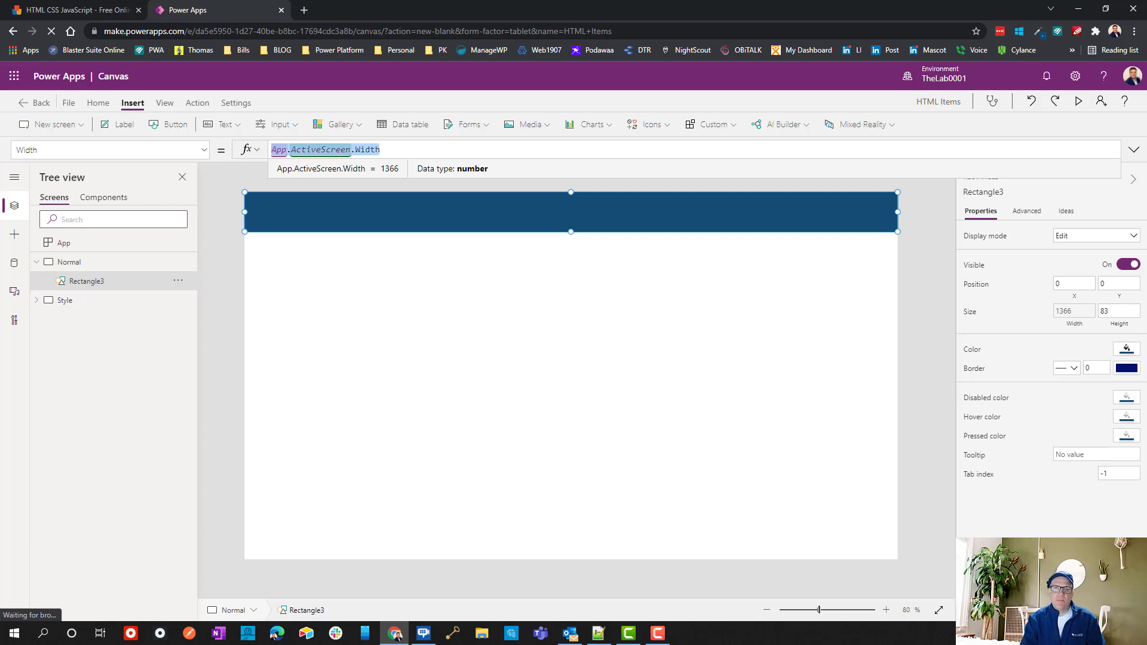
Change the rectangle's Width formula to App.ActiveScreen.Name to try out another property of the active screen.
click(380, 149)
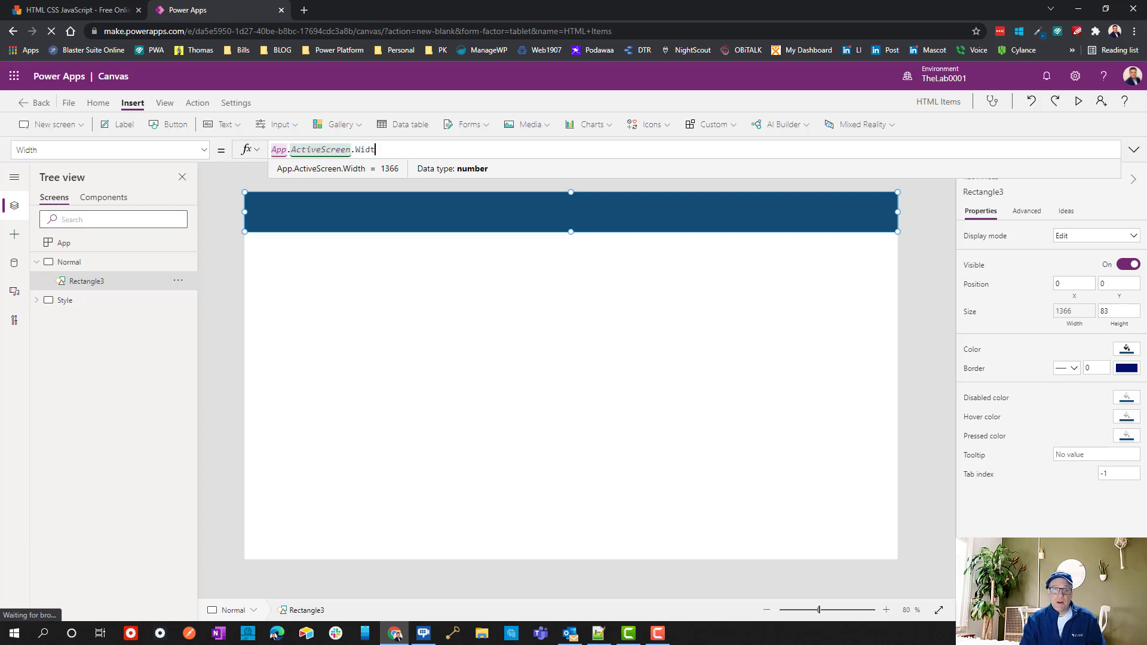
key(BackSpace)
key(BackSpace)
key(BackSpace)
key(BackSpace)
key(BackSpace)
key(BackSpace)
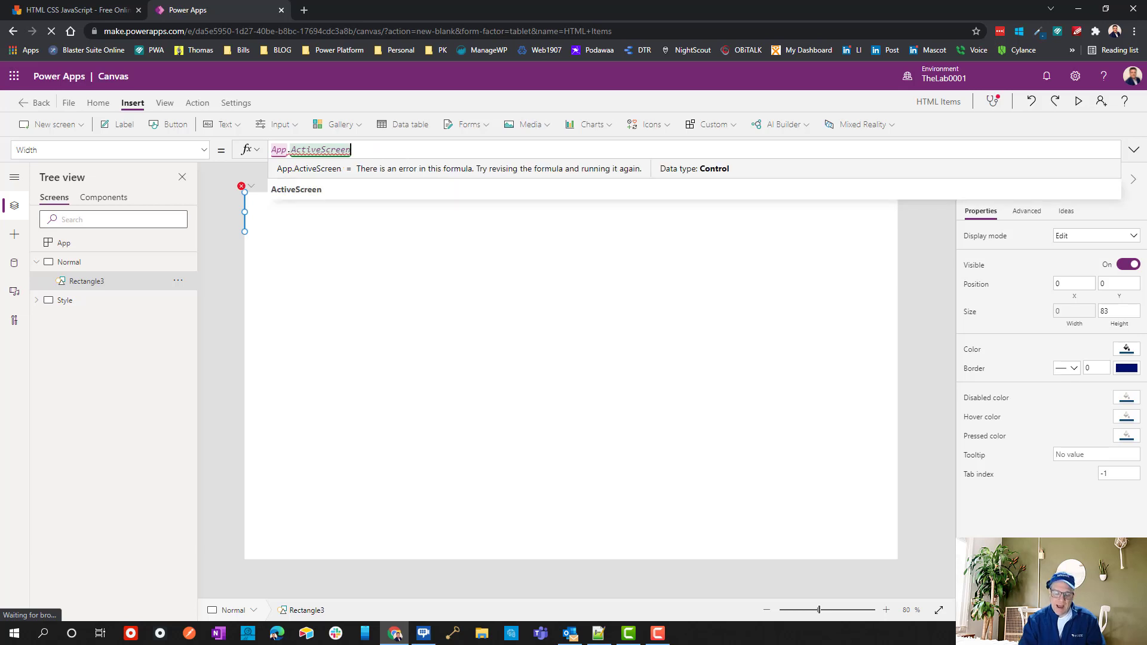
text(.)
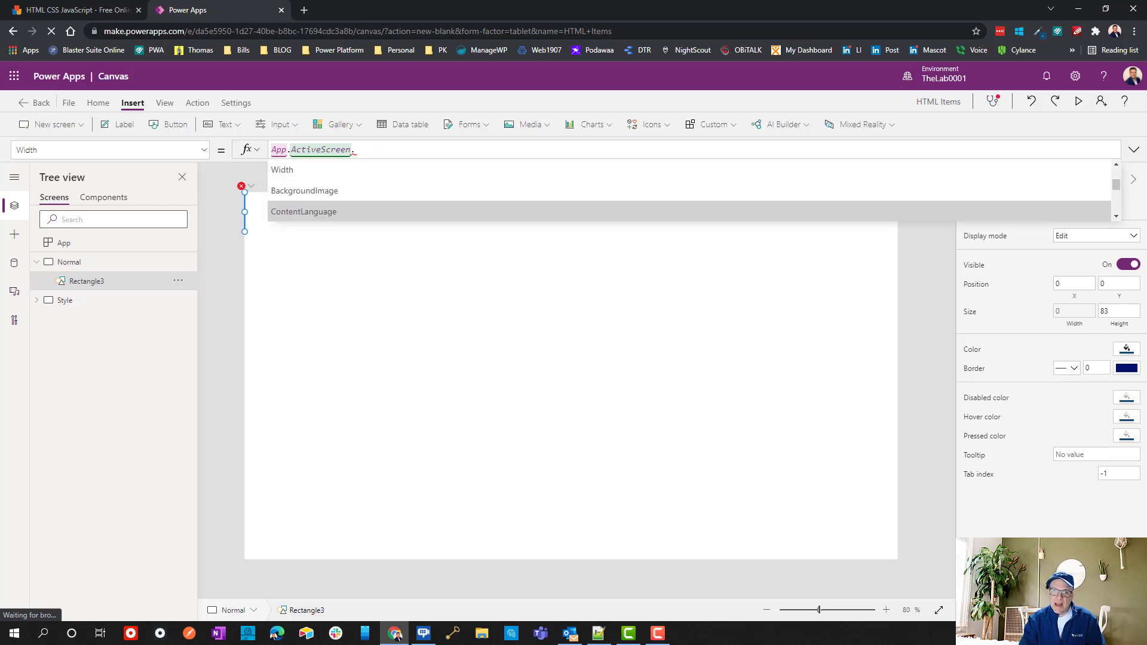
key(Down)
key(Down)
key(Down)
key(Down)
key(Down)
key(Down)
key(Up)
key(Tab)
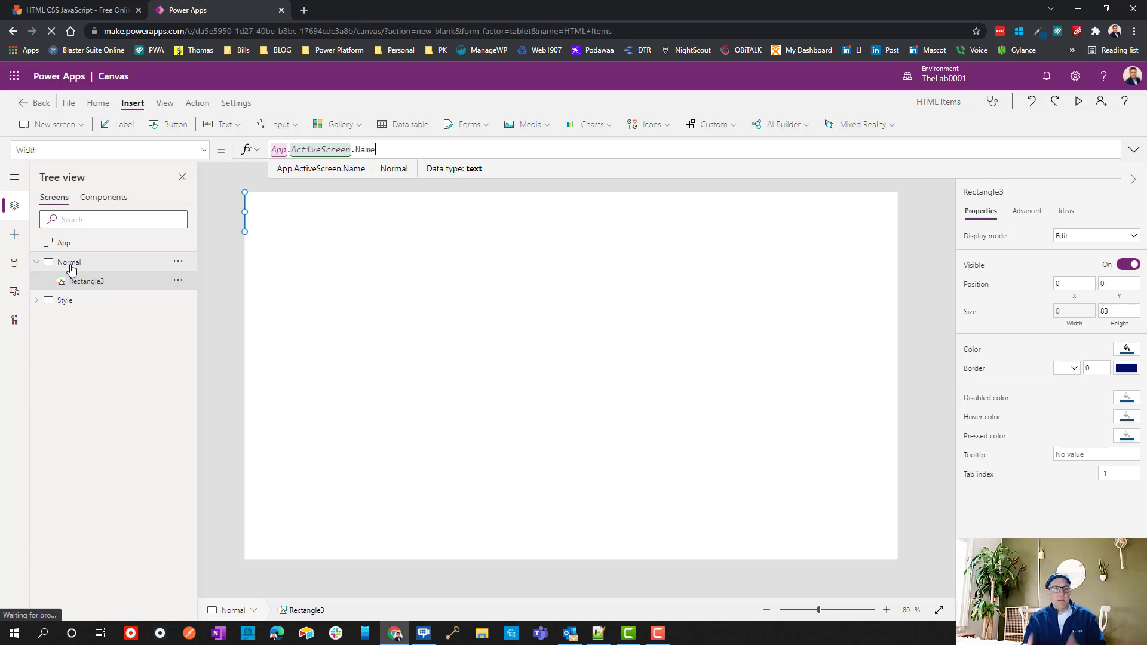
Replace the rectangle's Width formula with Parent.Width and select the Normal screen.
key(ctrl+a)
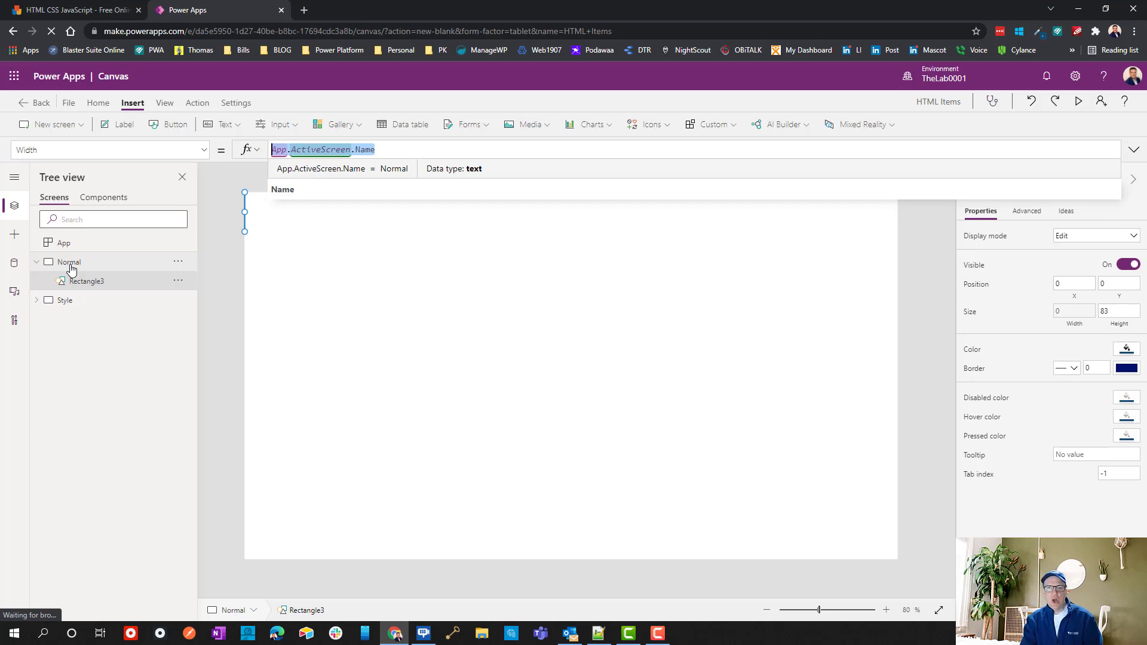
key(BackSpace)
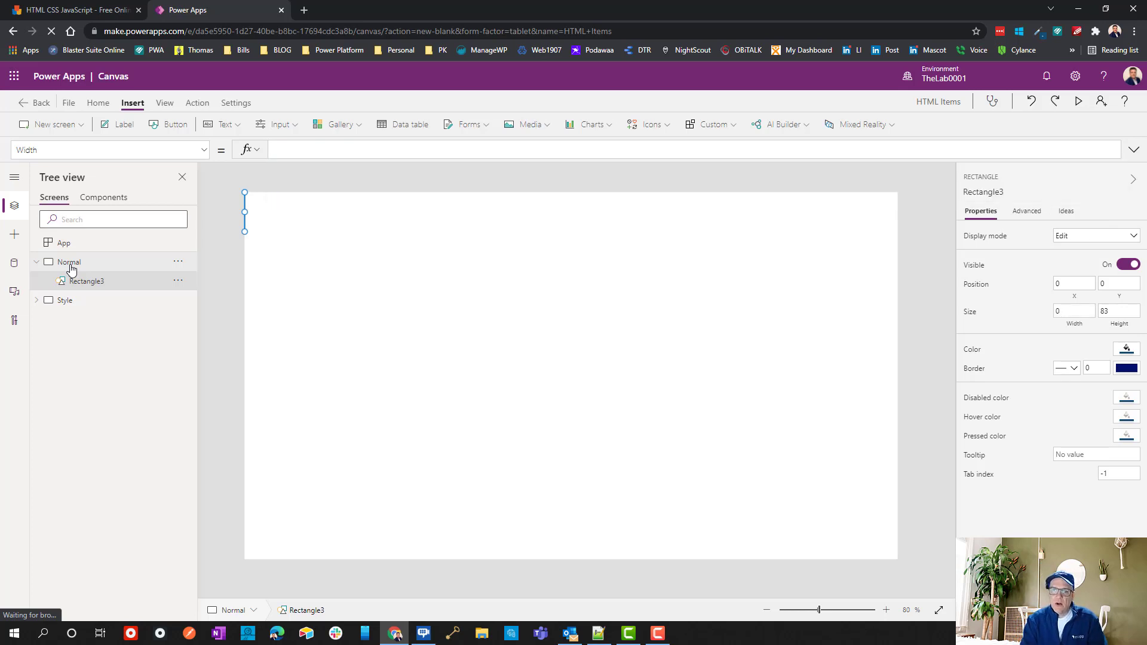
text(Parent.Width)
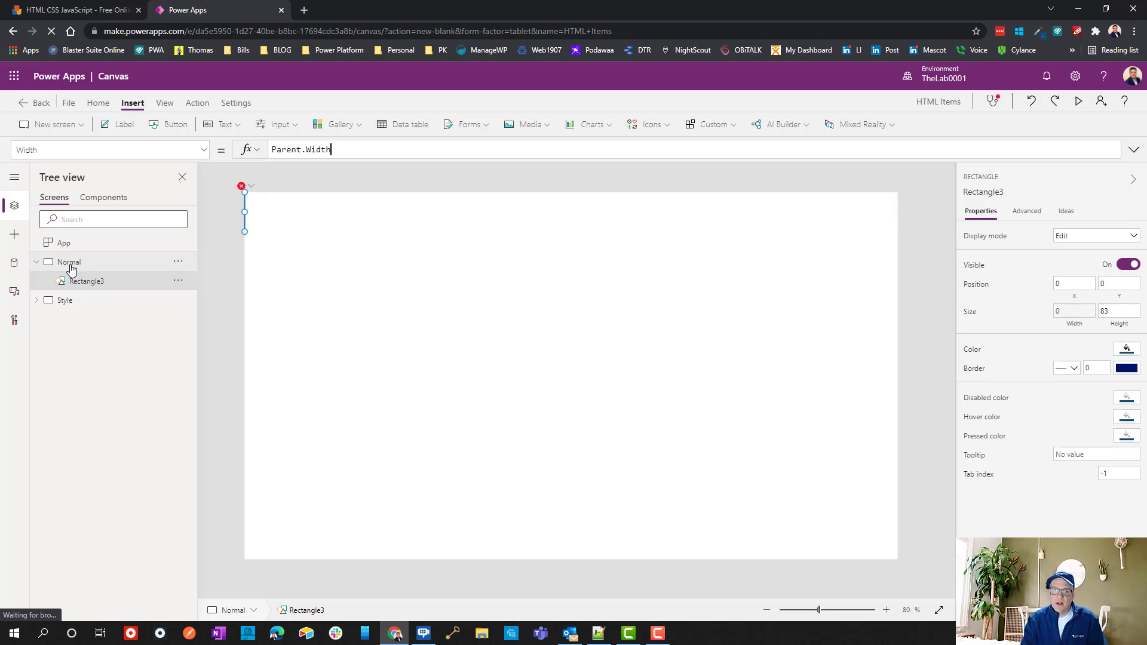
click(514, 309)
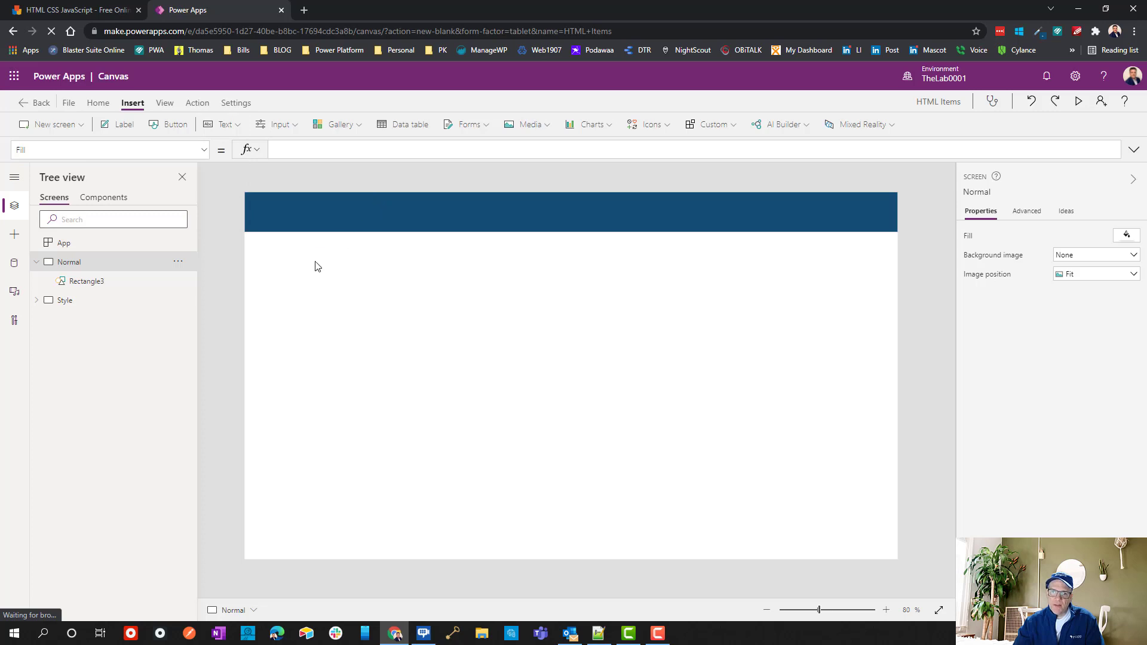
Insert an HTML text control below the header bar, placed at about X 56, Y 208 and sized about 1181 by 158.
click(230, 128)
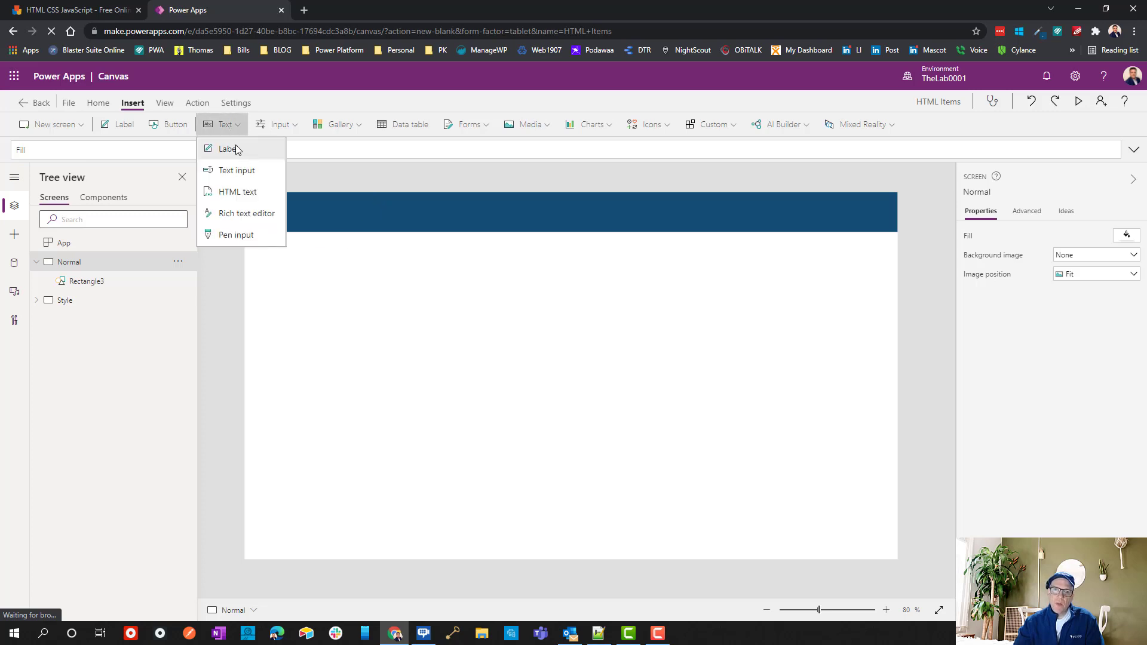
click(229, 195)
drag(333, 225, 837, 368)
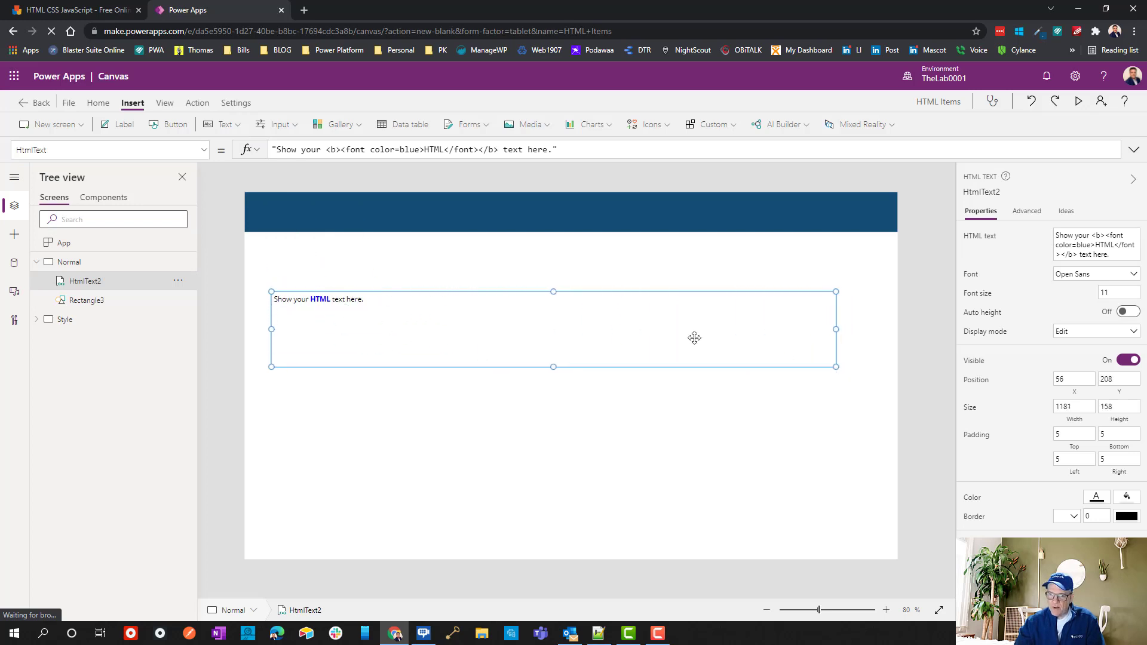
Expand the formula editor and examine the bold and font color tags in the control's default HtmlText formula.
click(1134, 150)
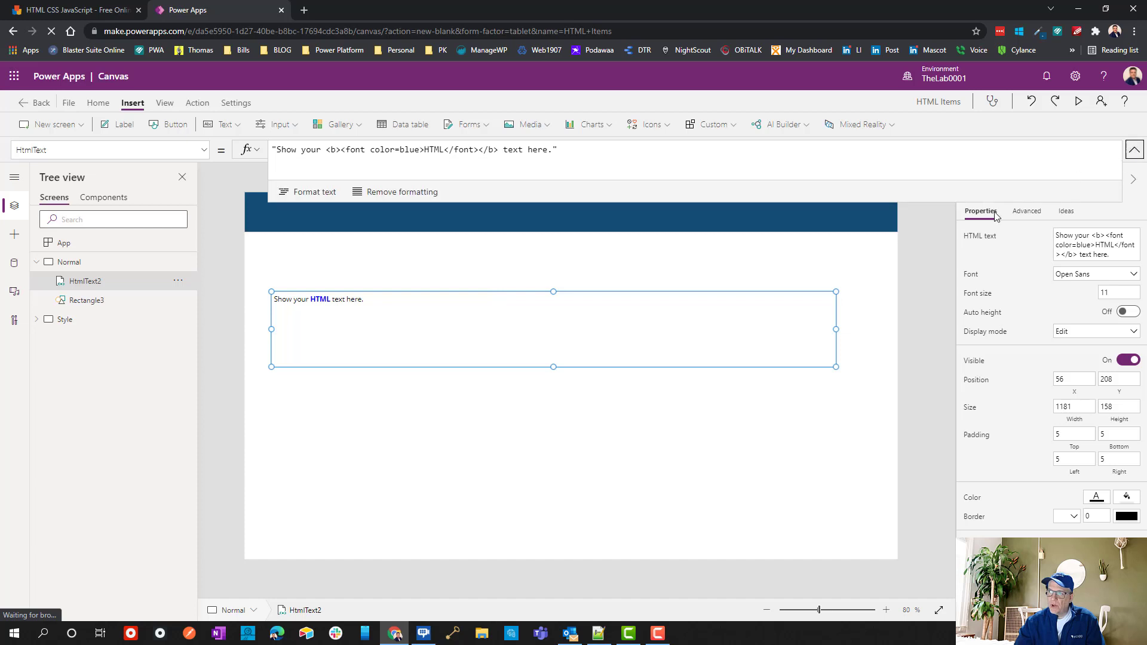
click(273, 150)
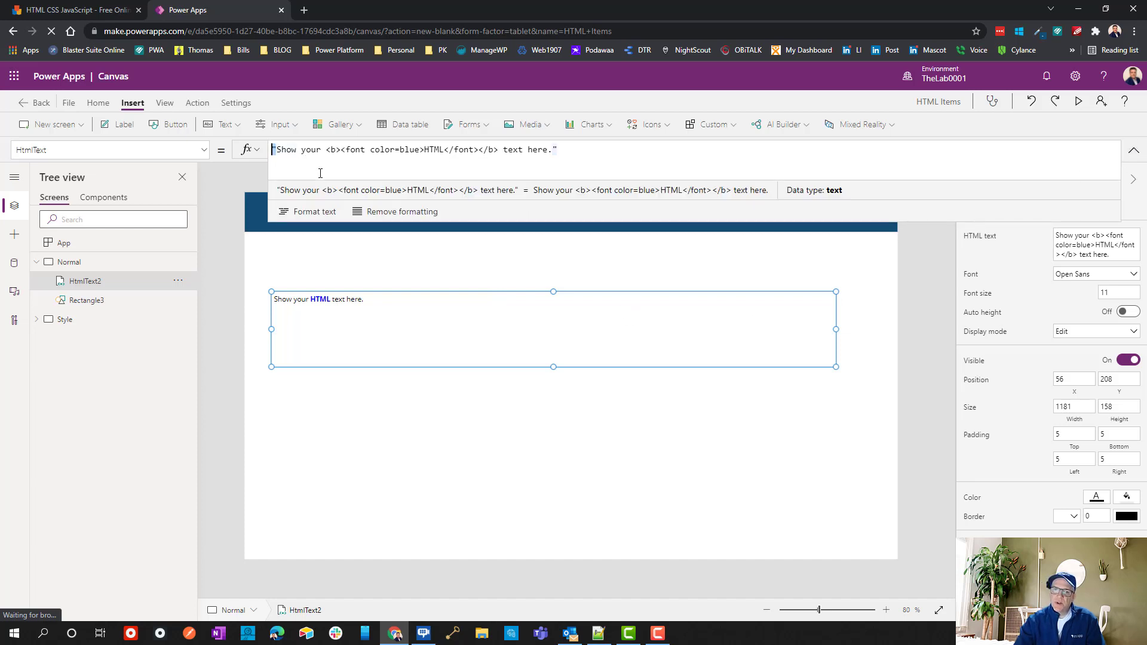
key(End)
key(Left)
key(Left)
key(ctrl+shift+Left)
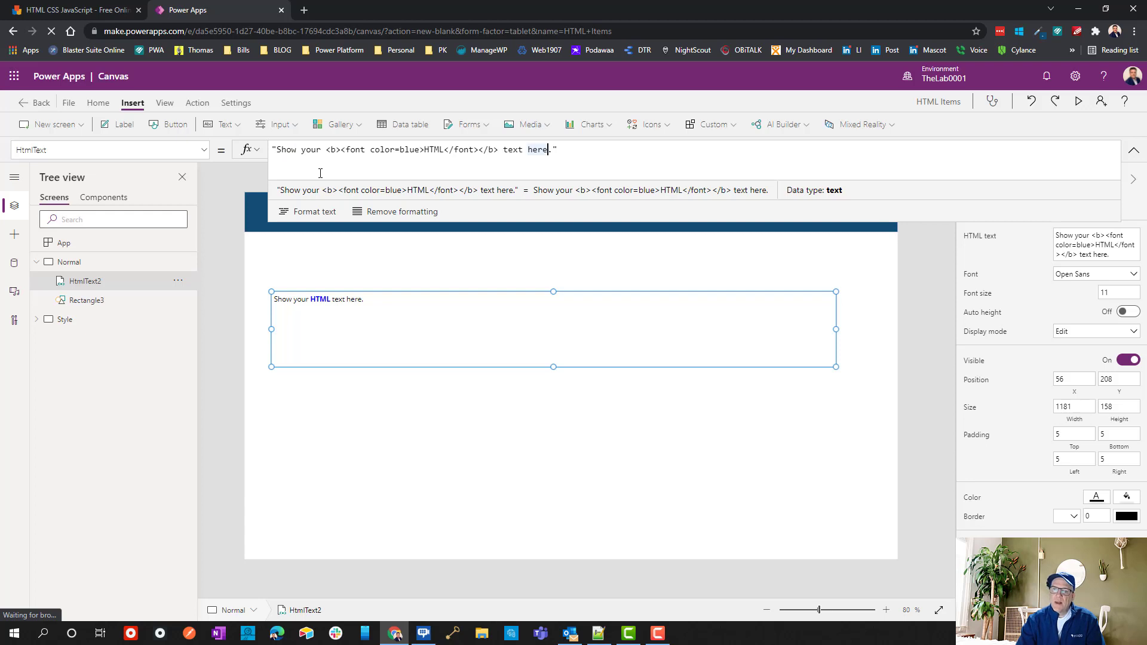
key(ctrl+Left)
key(ctrl+Left)
key(ctrl+Left)
key(ctrl+Left)
key(ctrl+Left)
key(ctrl+Left)
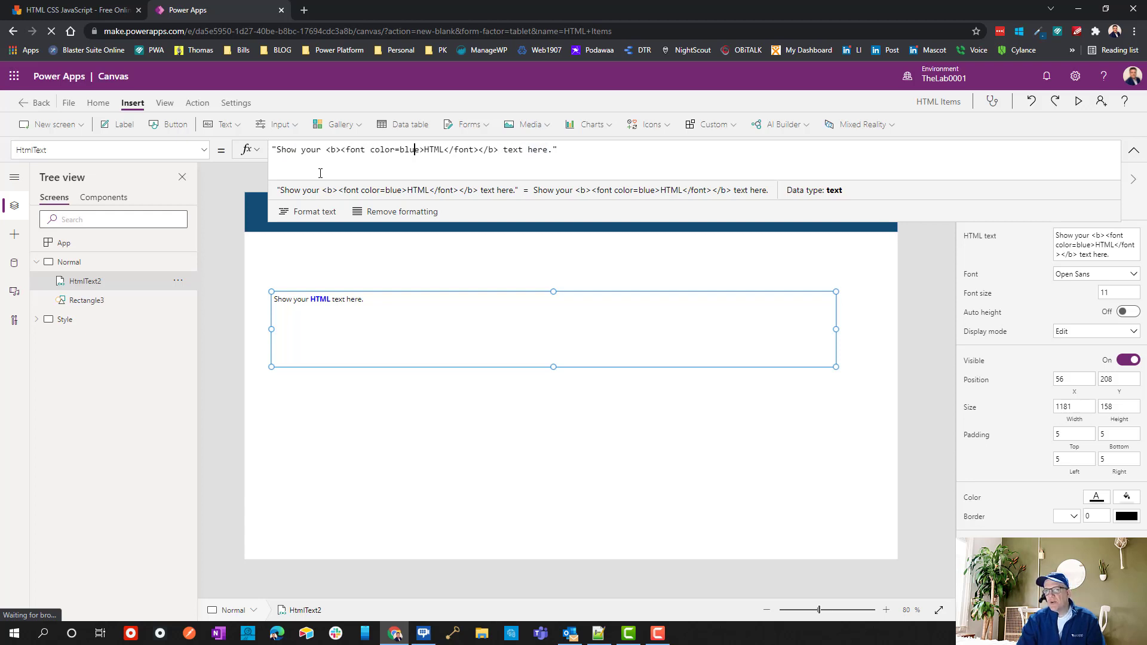
key(ctrl+Left)
key(ctrl+Left)
key(ctrl+Left)
key(ctrl+Left)
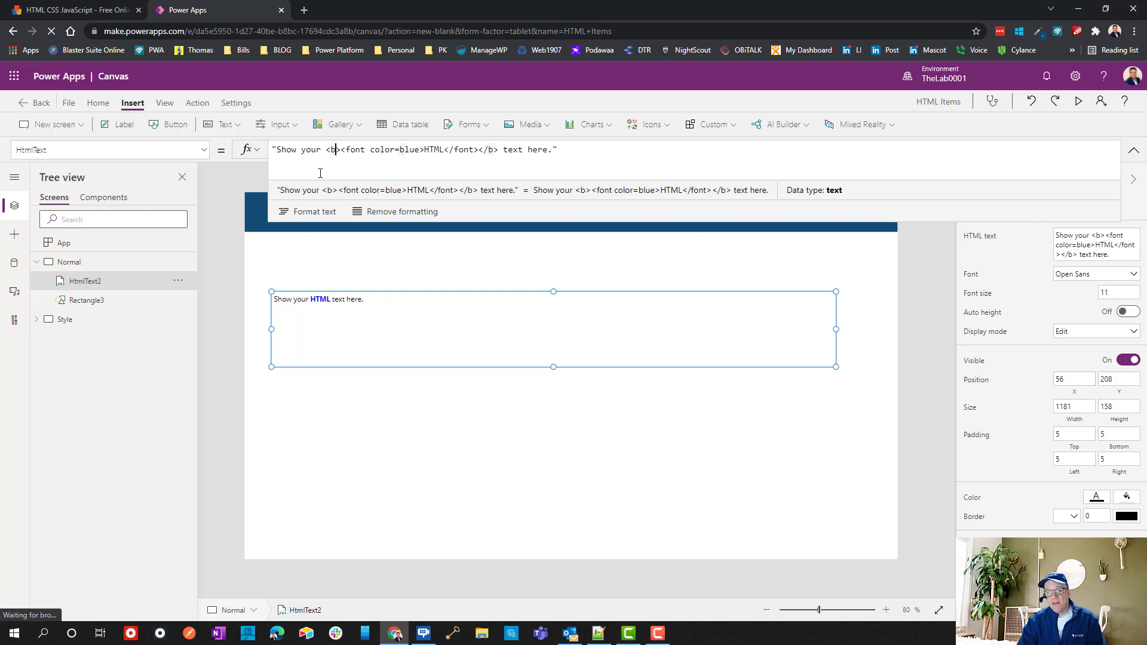
key(ctrl+Right)
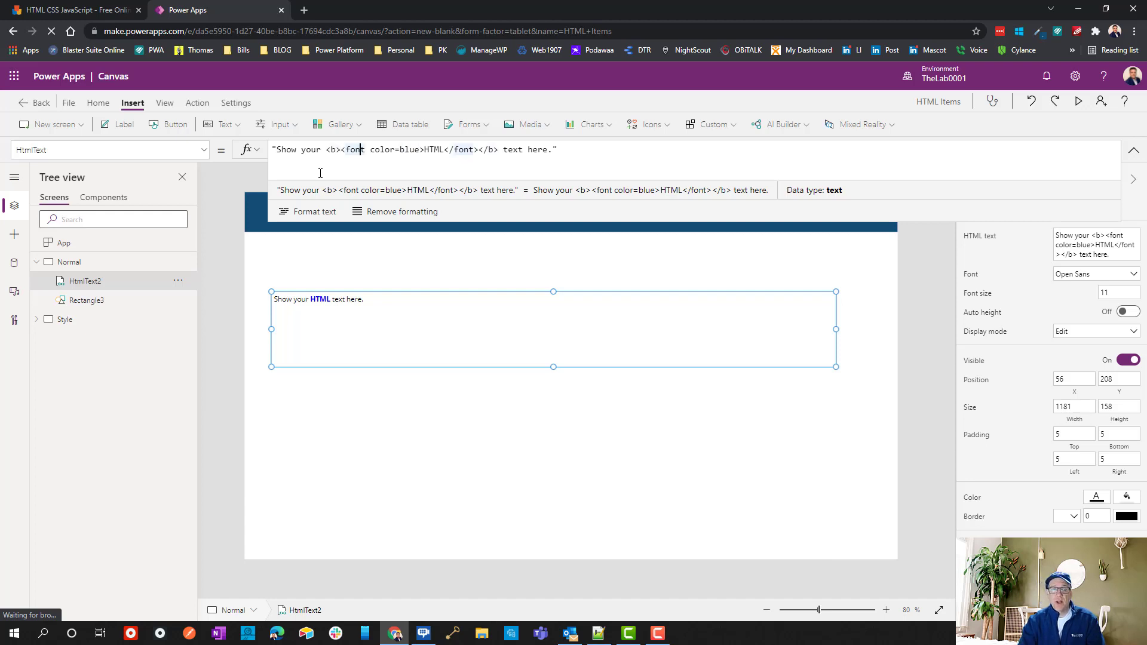
Replace the default HtmlText formula with the plain sample text "rwpoei" in quotes.
key(ctrl+a)
text(")
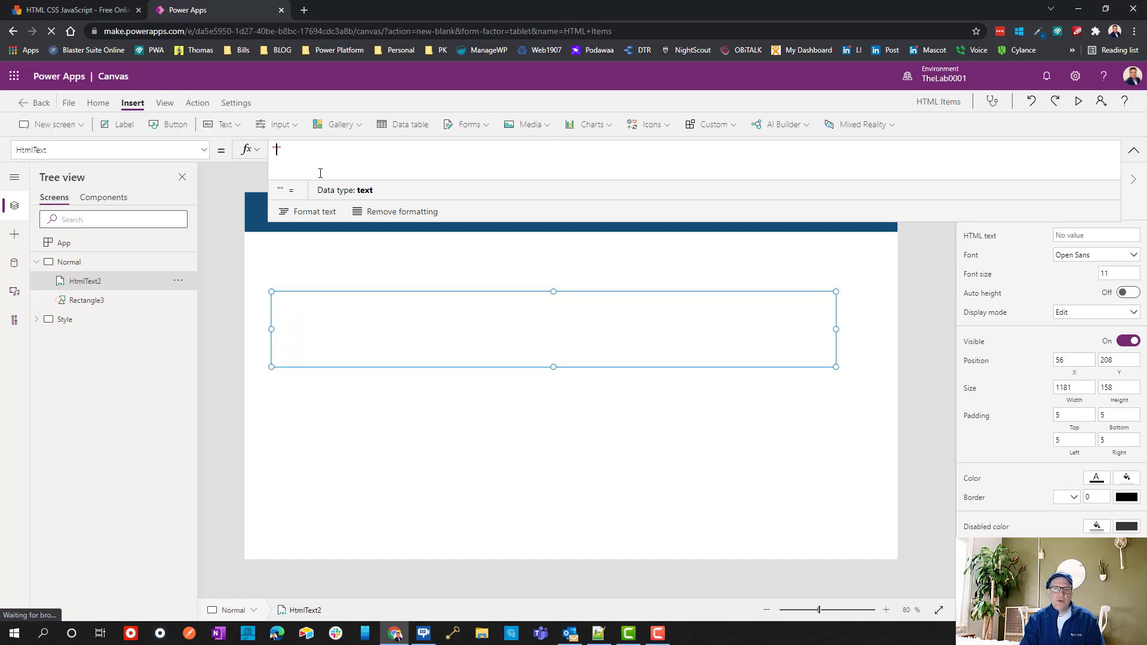
text(rwpoei)
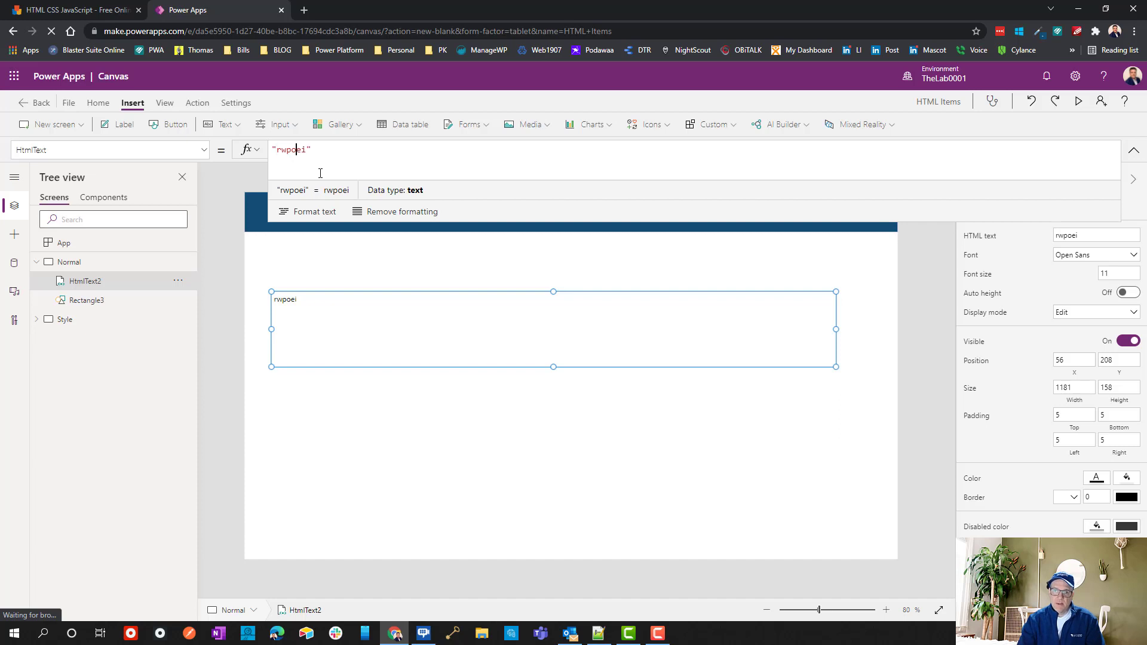
Wrap the sample text in the HtmlText formula in bold tags, making it "<b>rwpoei</b>".
text(<>)
key(Left)
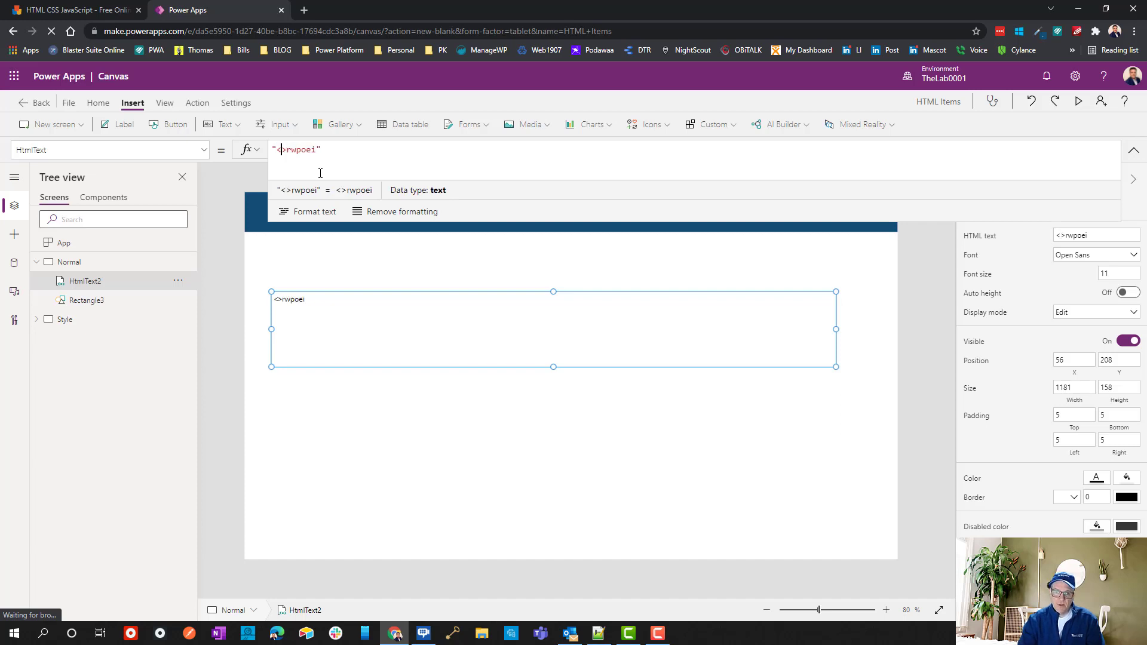
text(b)
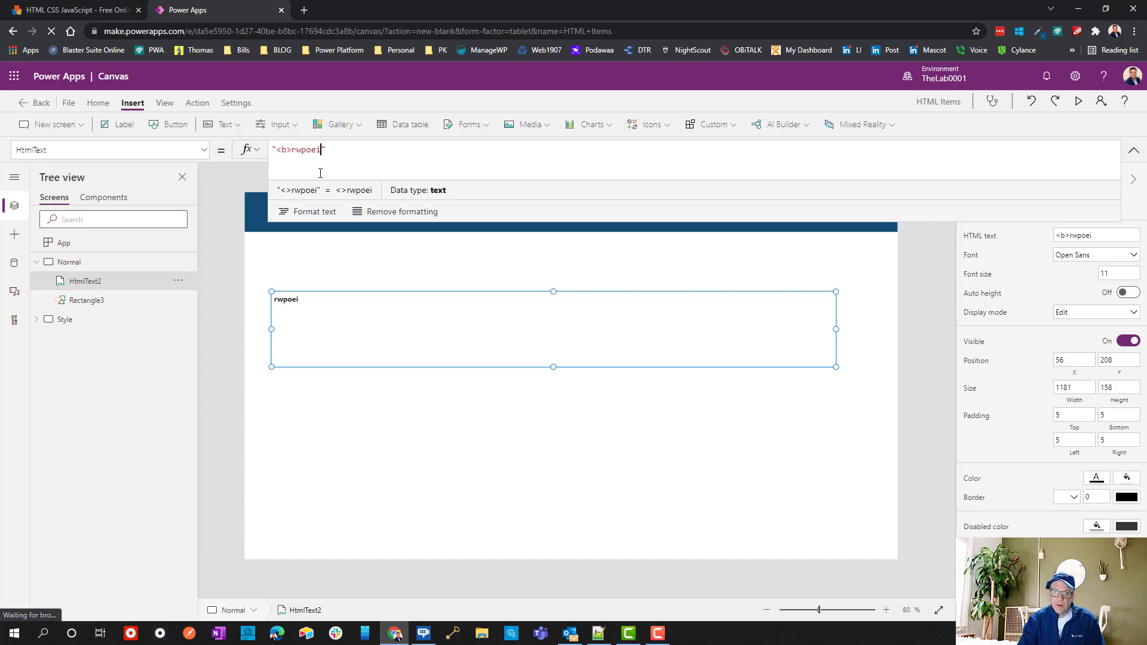
text(<>)
key(Left)
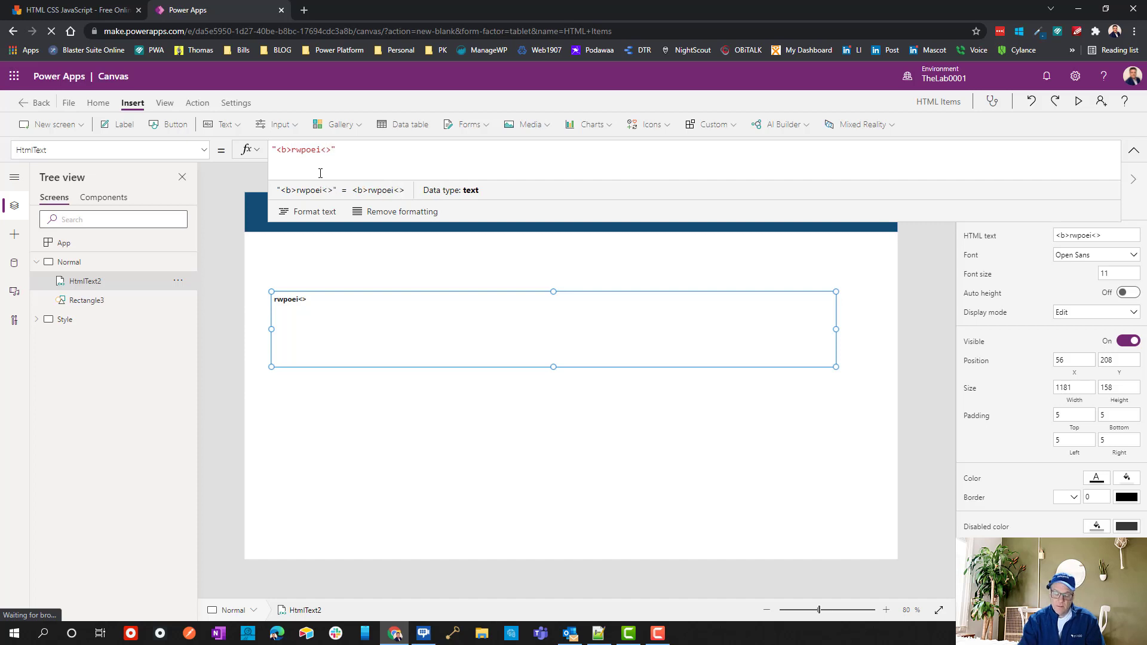
text(/b)
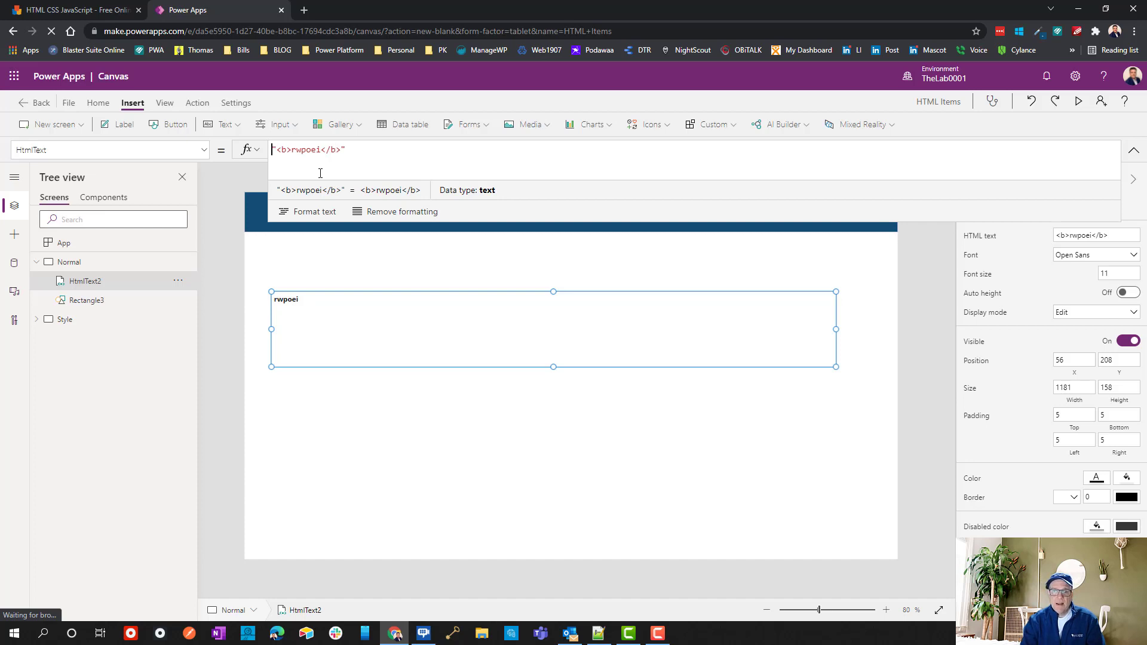
Replace the bold sample text in the HtmlText formula with an empty pair of div tags, "<div></div>".
key(ctrl+a)
key(Home)
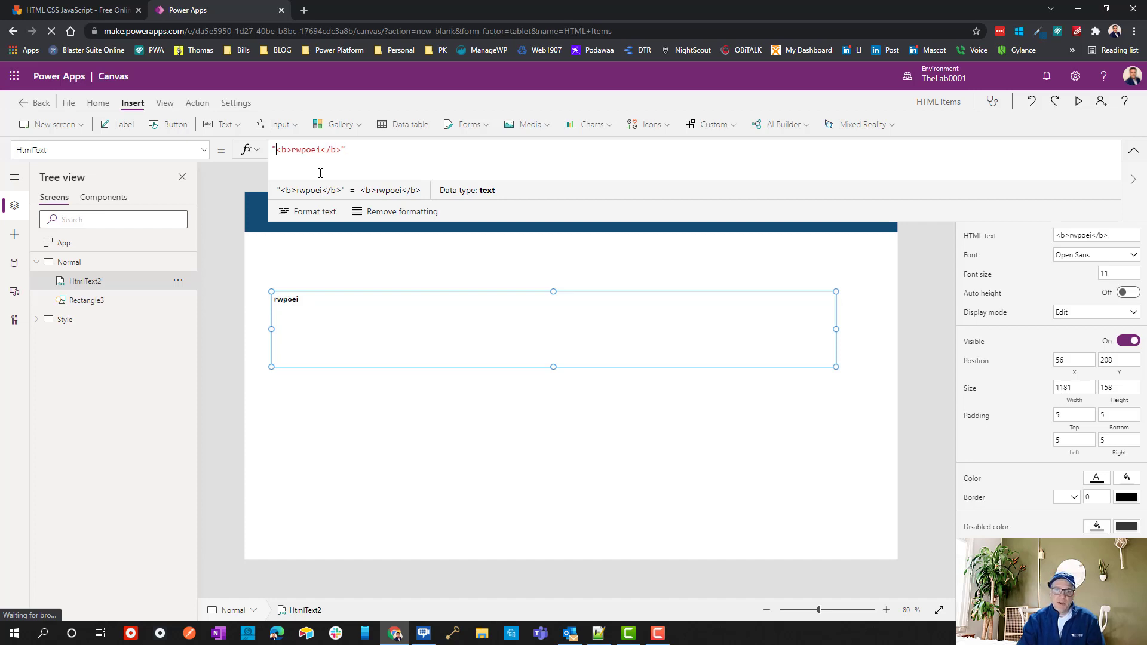
key(shift+End)
key(shift+Left)
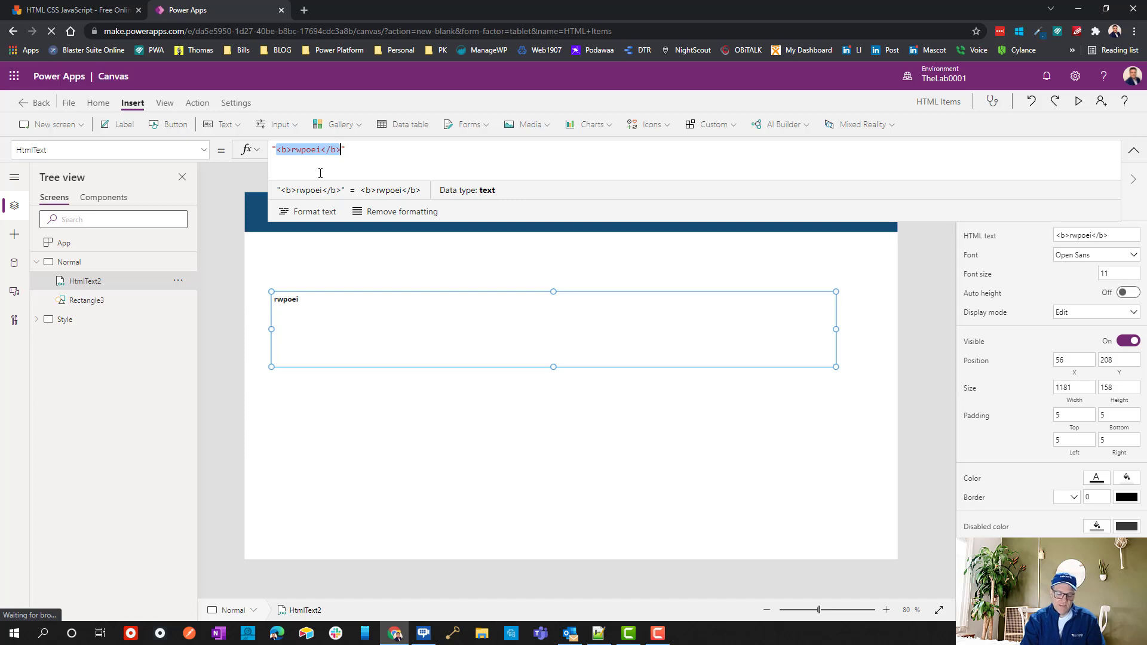
text(<div)
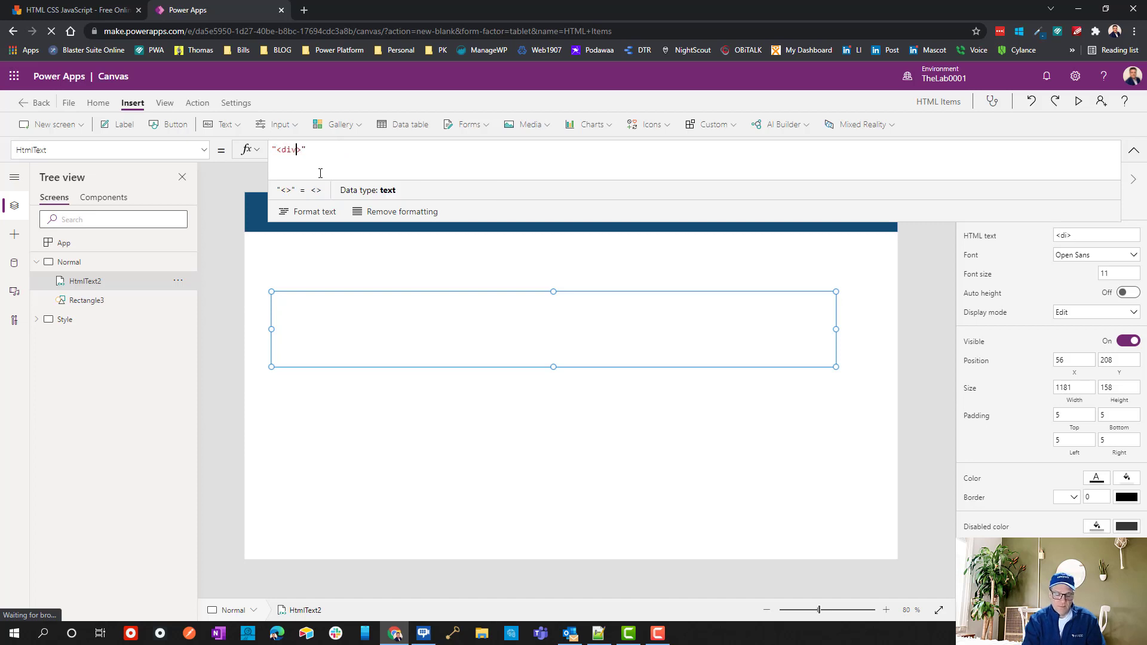
text(>>?)
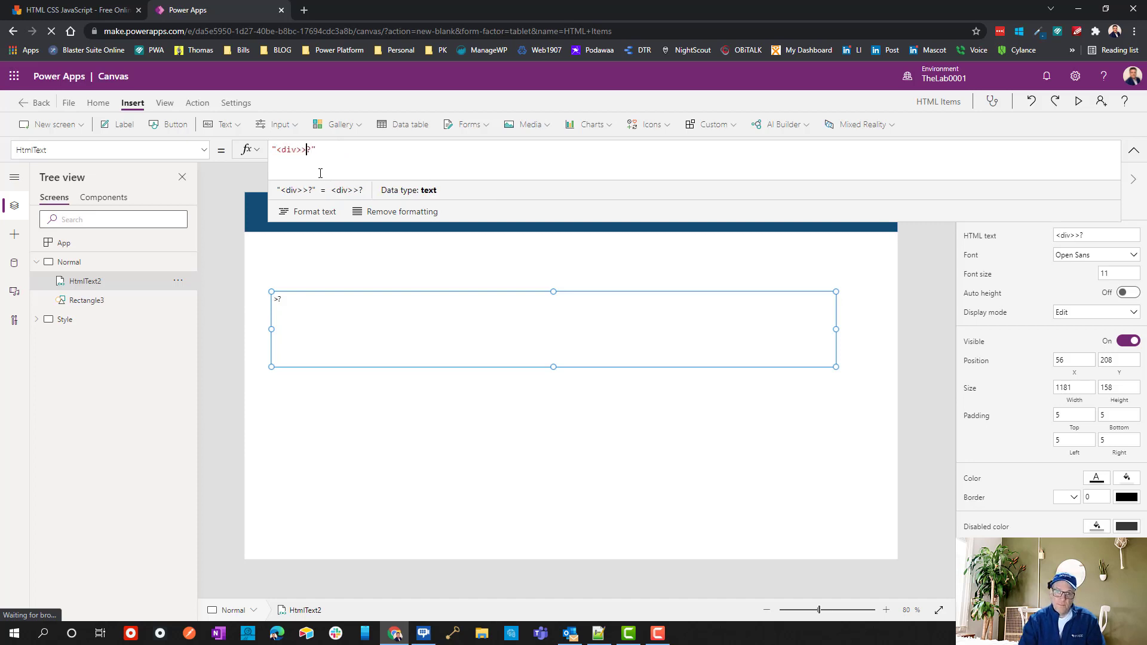
text(<)
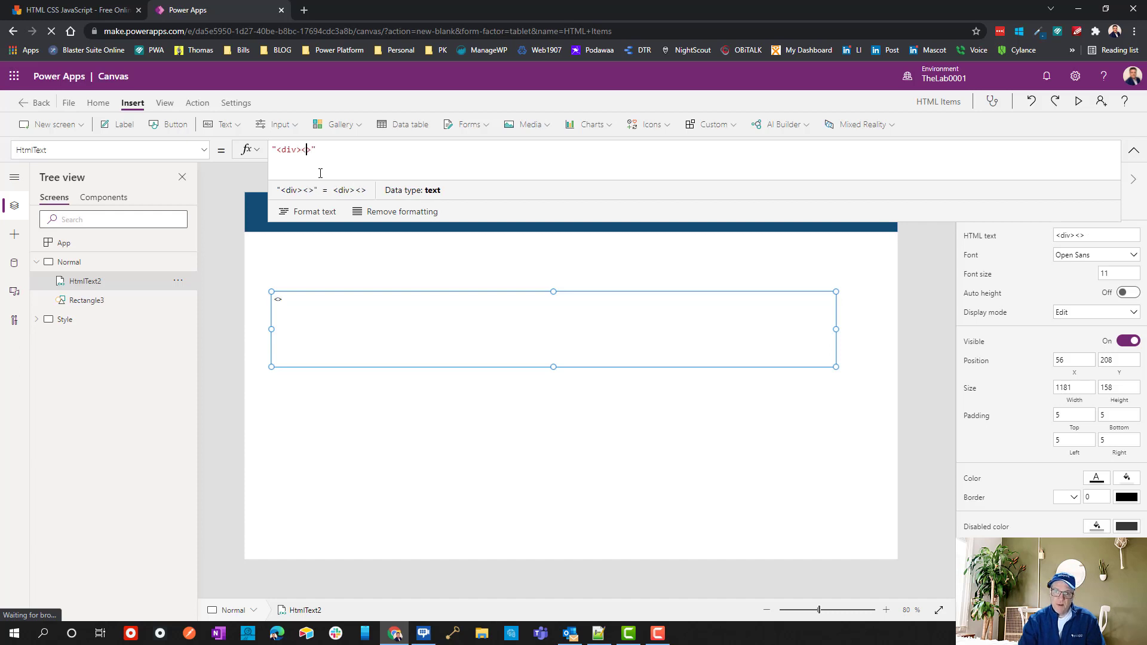
text(/)
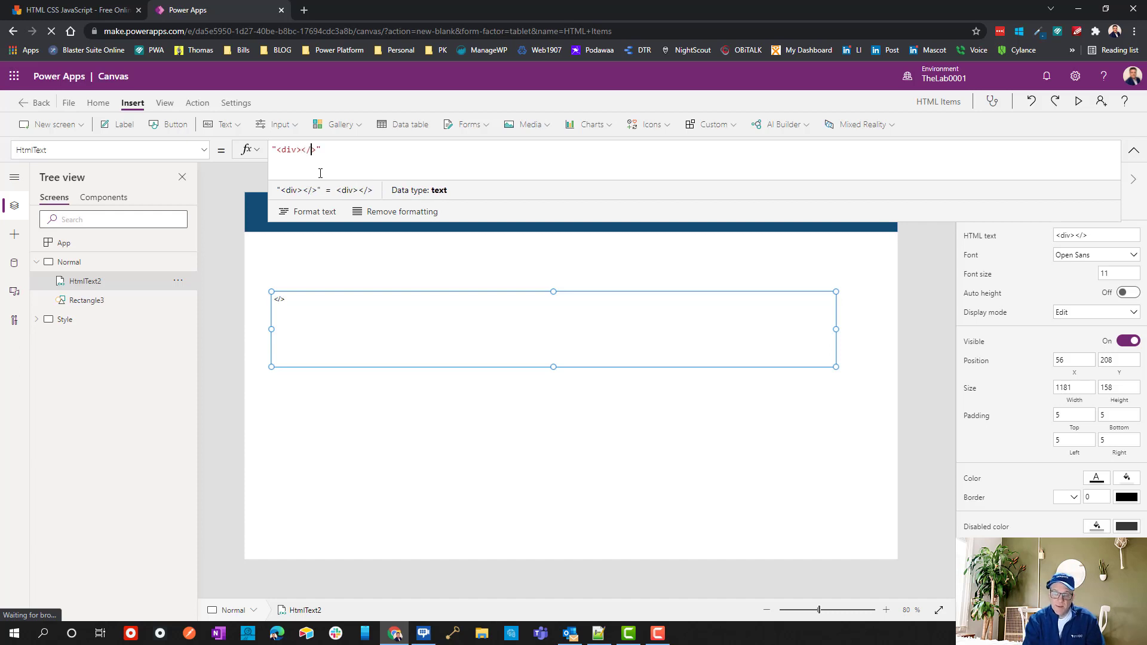
text(div)
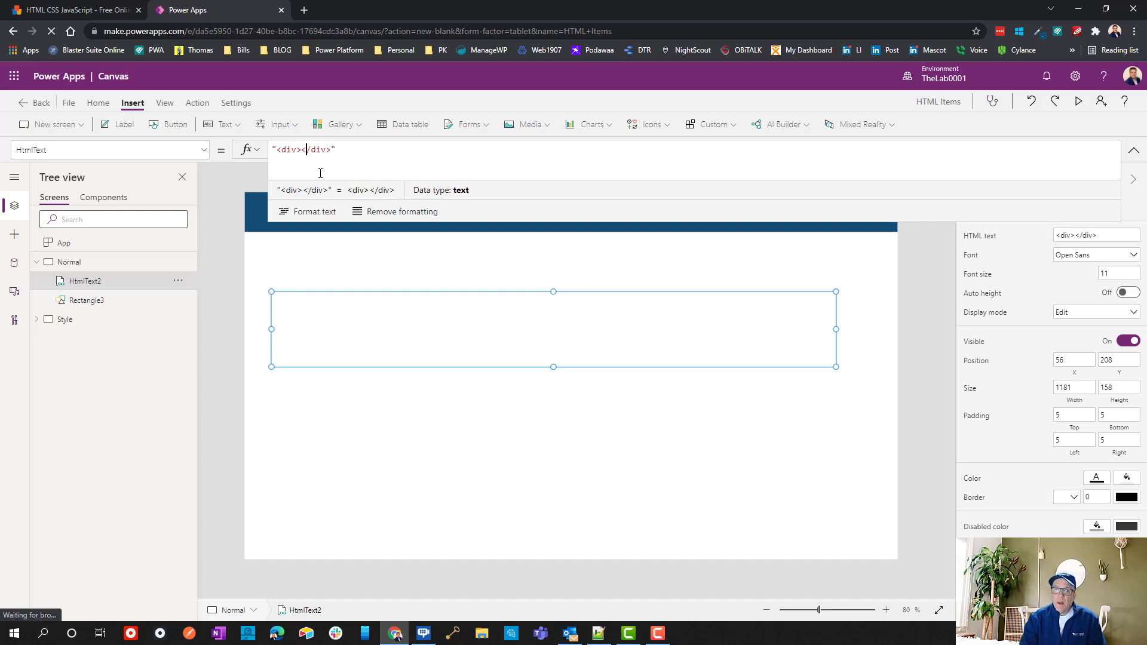
Put the sample text "jj" between the div tags and begin an attribute with "s" in the opening tag.
key(Left)
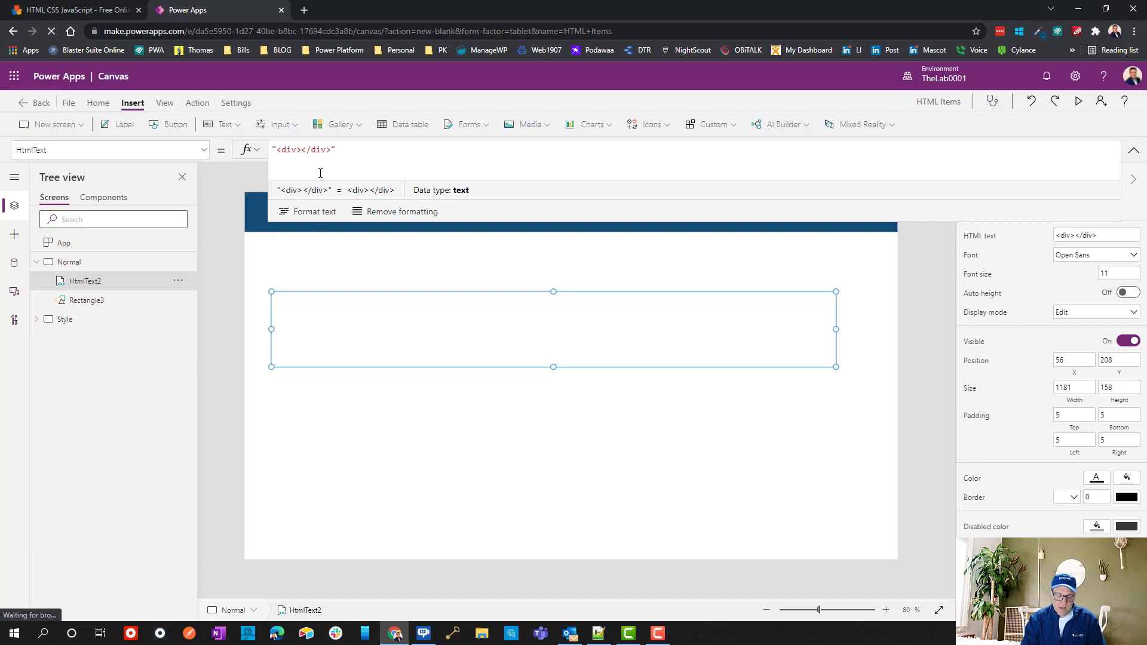
text(jj)
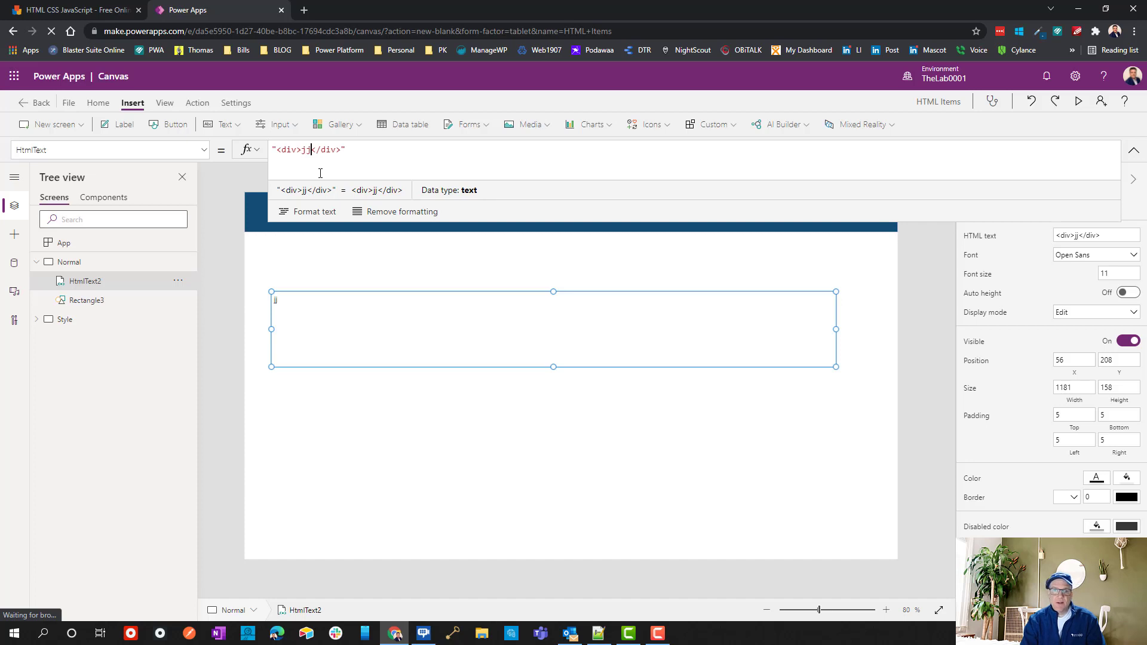
text( s)
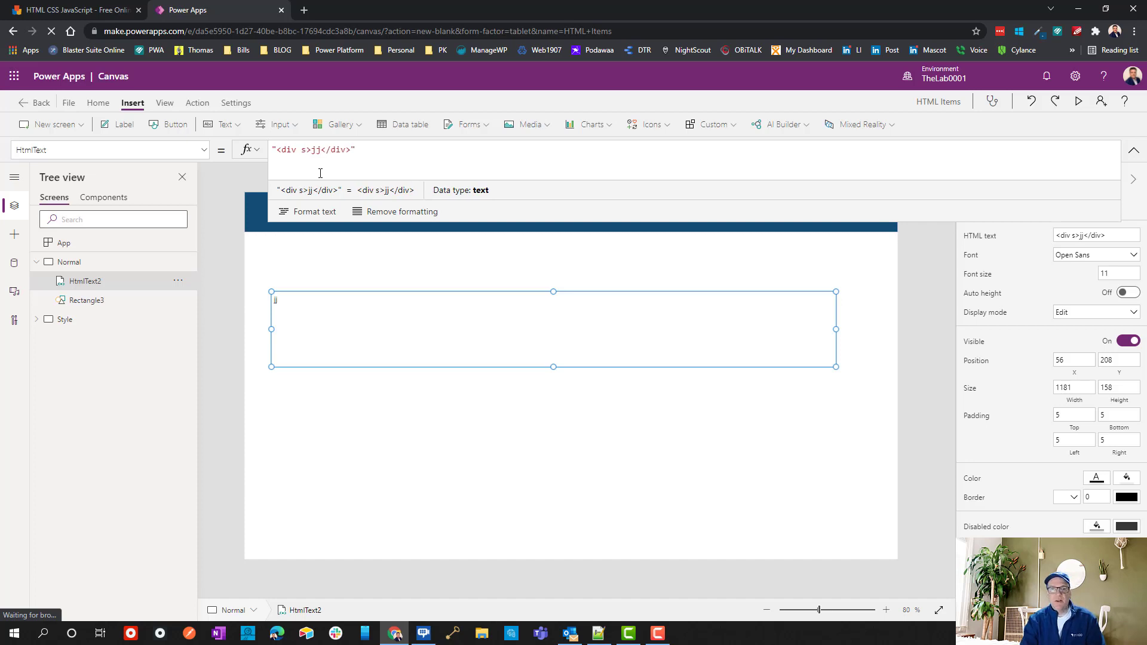
Clear the entire HtmlText formula of the HTML text control on the Normal screen.
key(ctrl+a)
key(Delete)
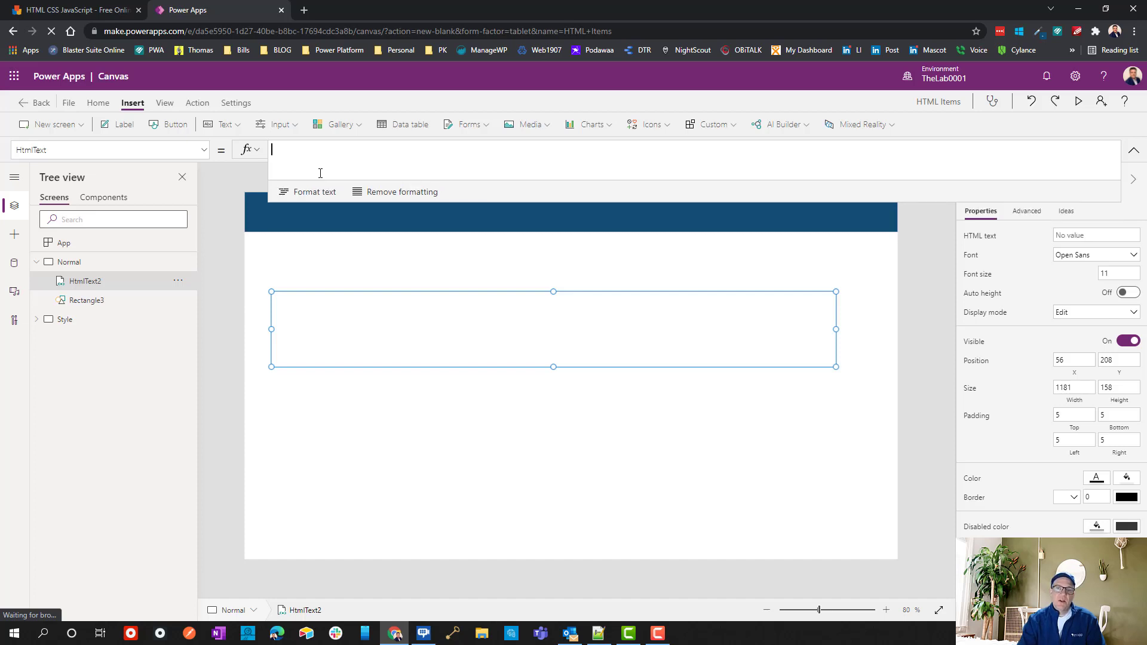
Collapse the formula editor and compare the header bars of the Style and Normal screens, ending on Style.
click(66, 320)
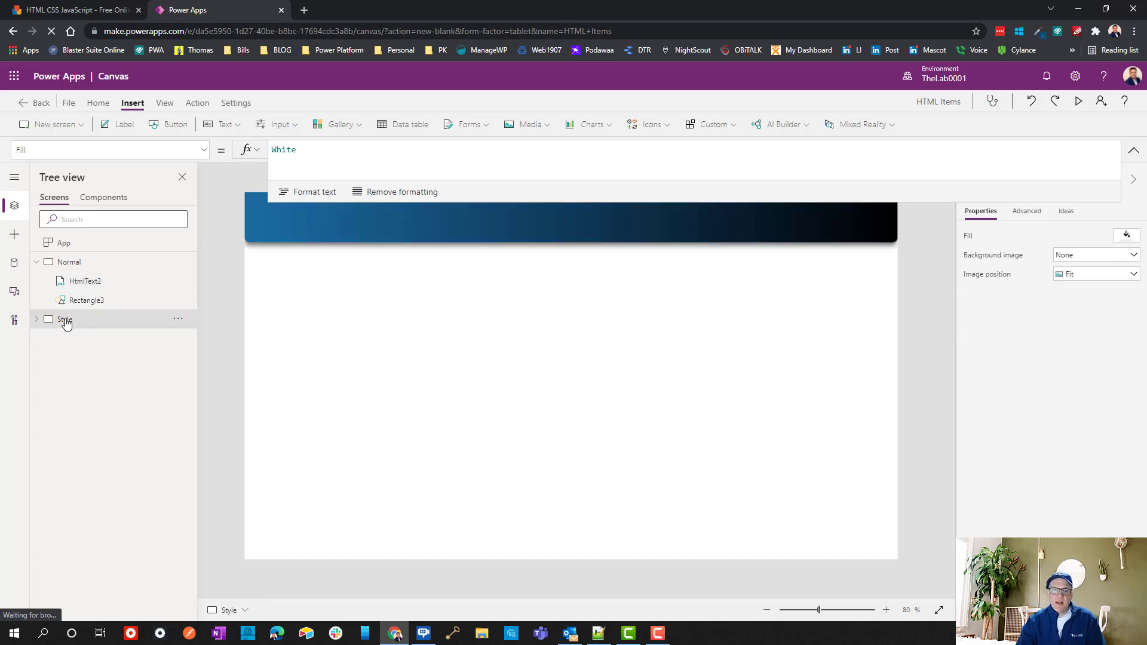
click(1134, 149)
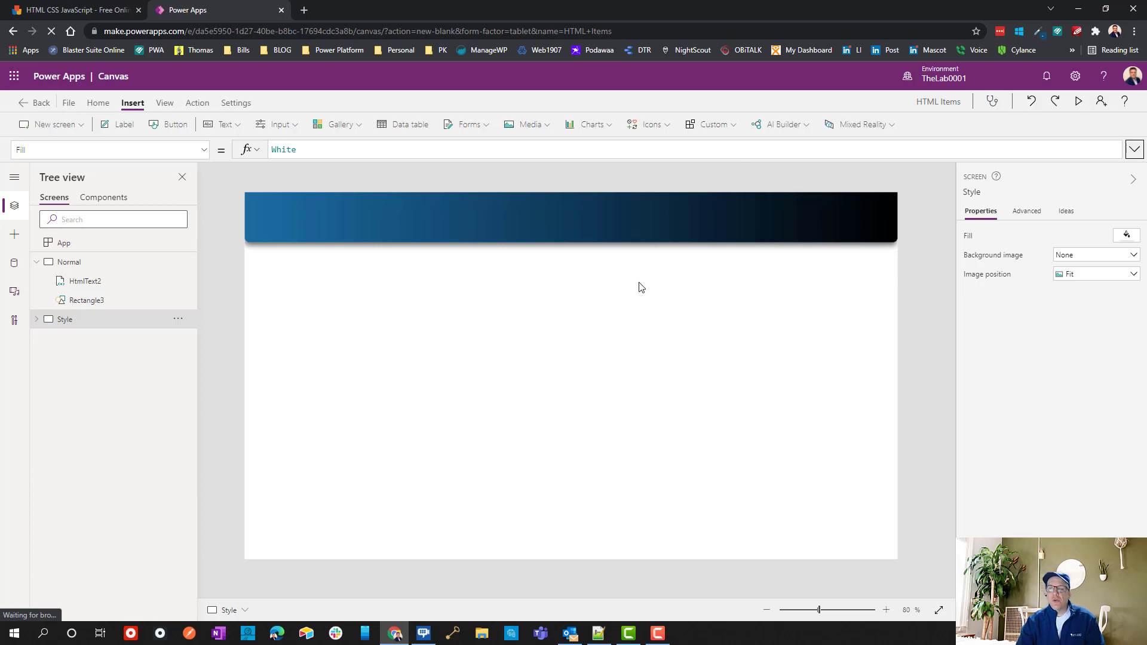
click(84, 266)
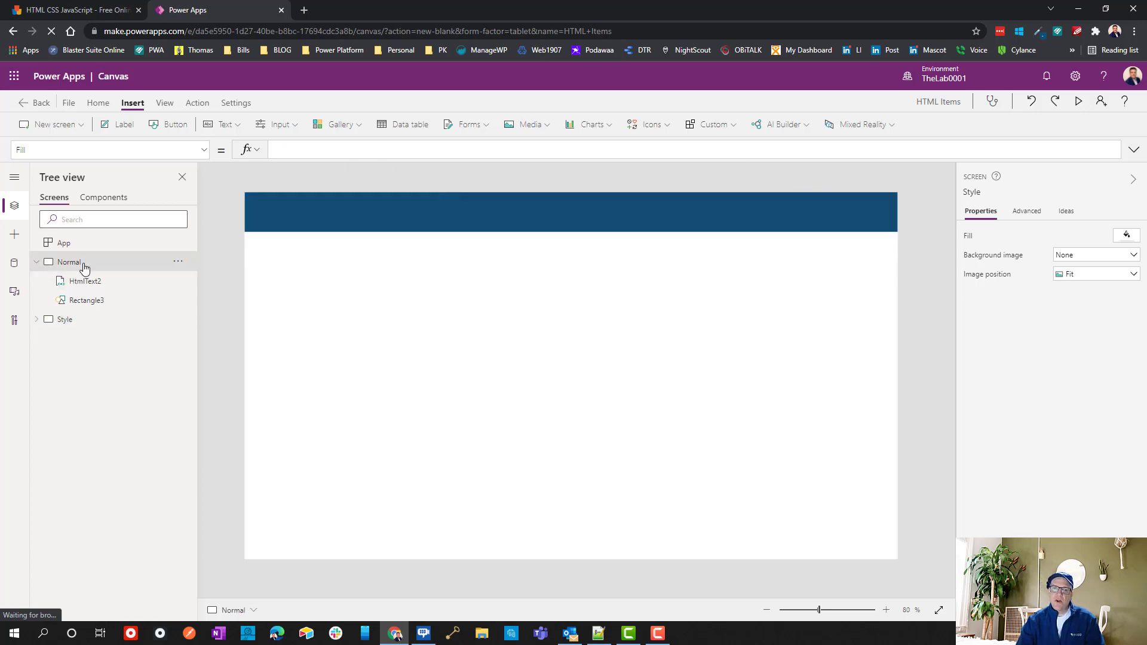
click(85, 323)
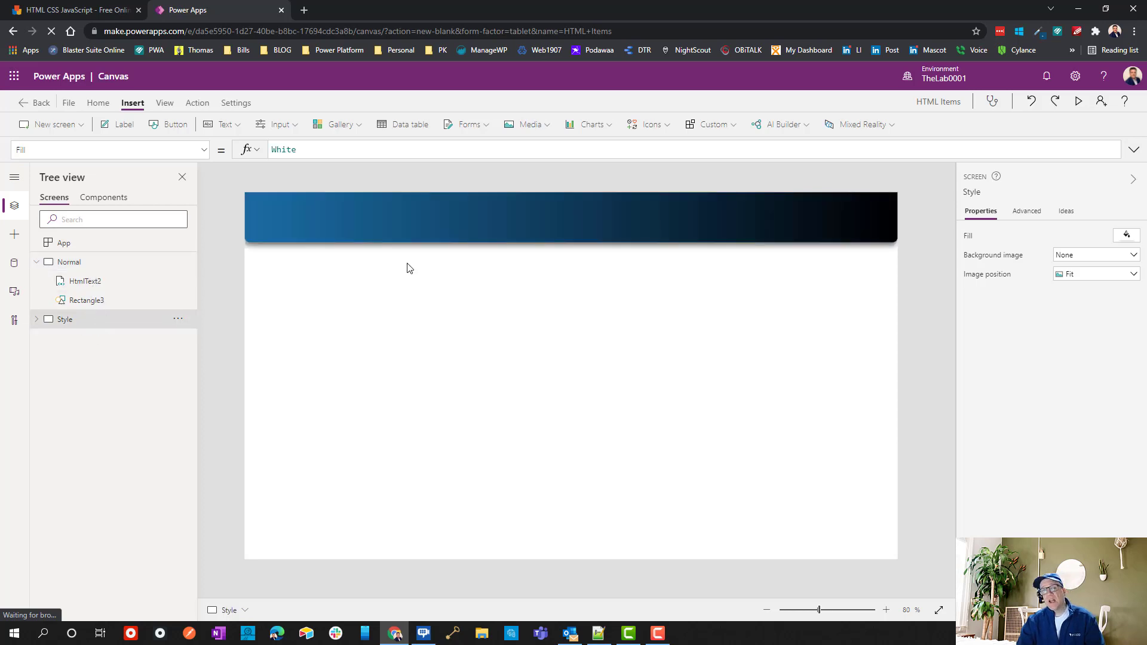
Enlarge the gradient header's HTML text control on the Style screen to a height of 162 and expand its HtmlText formula.
click(617, 215)
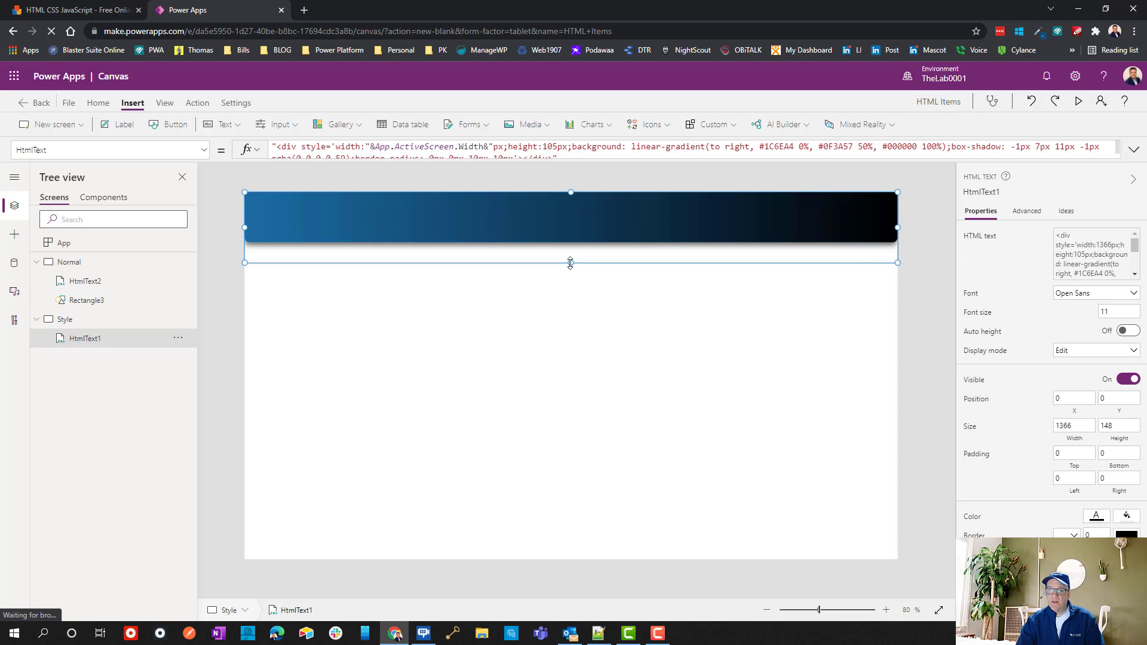
mouse_move(571, 263)
mouse_down()
mouse_move(574, 248)
mouse_move(571, 270)
mouse_up()
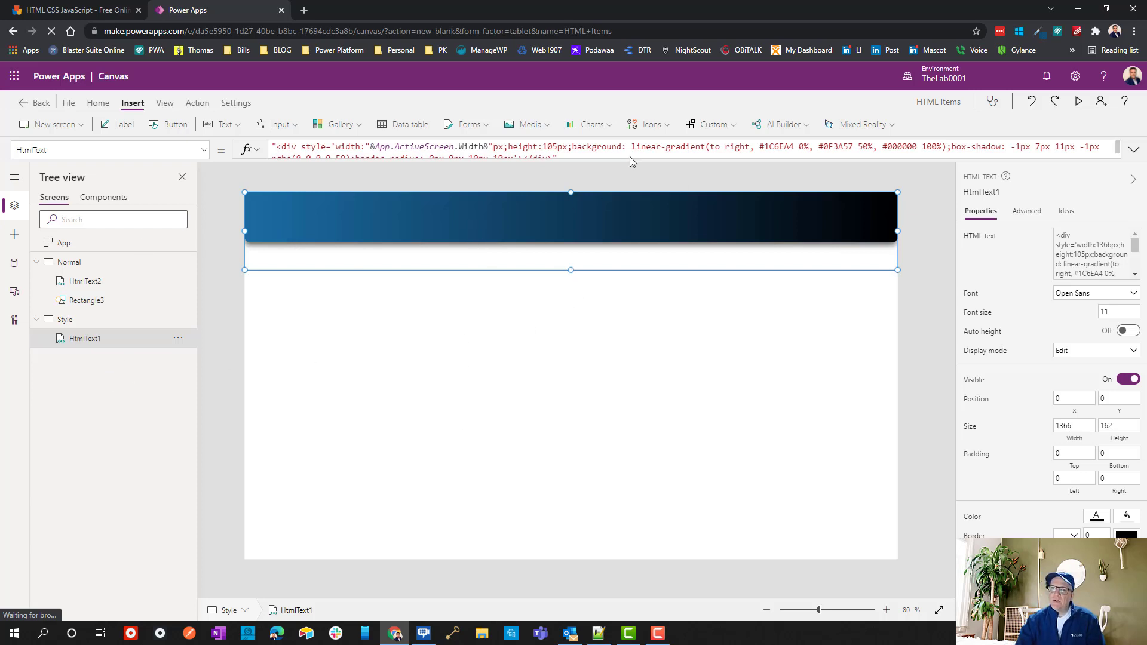
drag(631, 160, 631, 208)
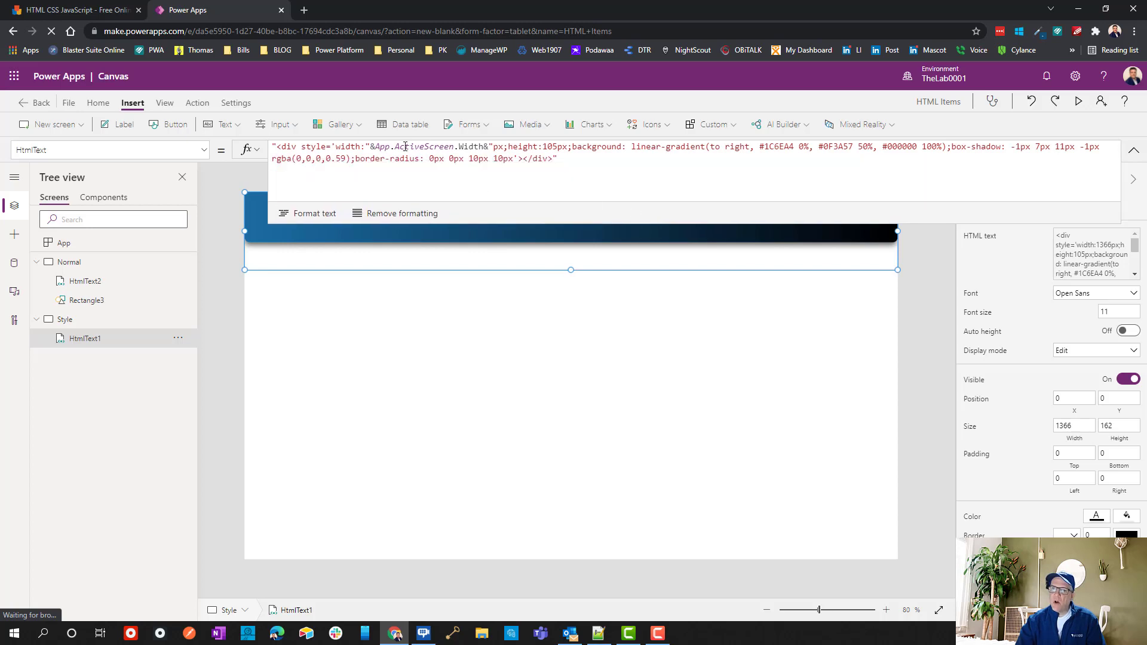
Switch to Notepad++ and examine how the header's div is structured: opening tag, style attribute, closing bracket and end tag.
click(598, 633)
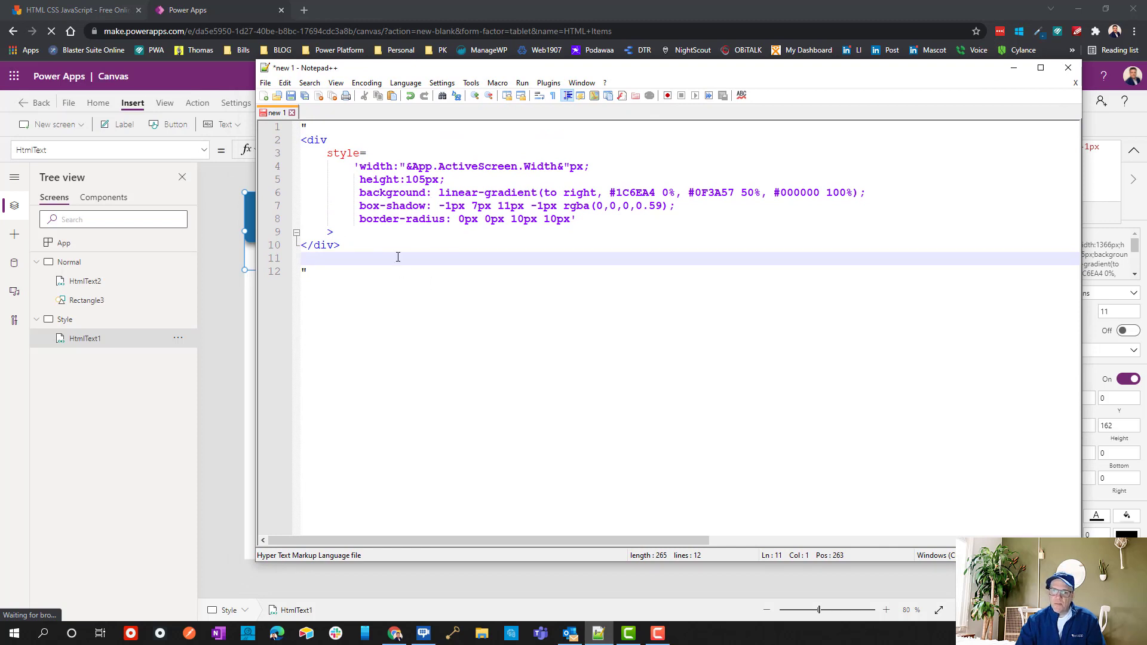
click(329, 137)
key(shift+Home)
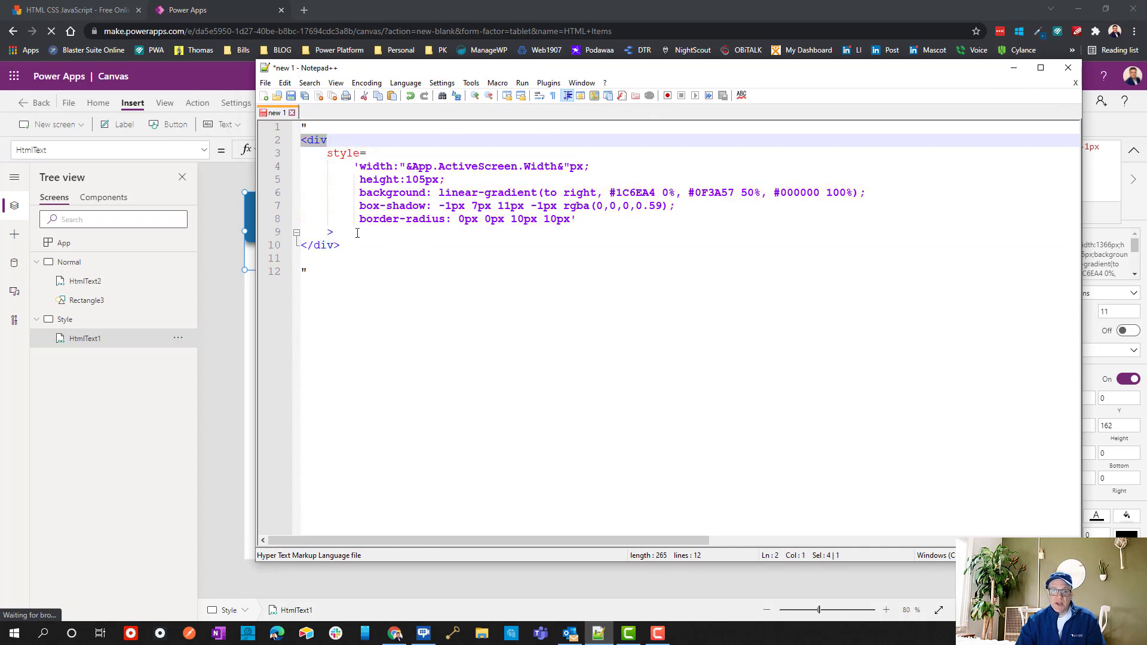
drag(325, 155, 613, 223)
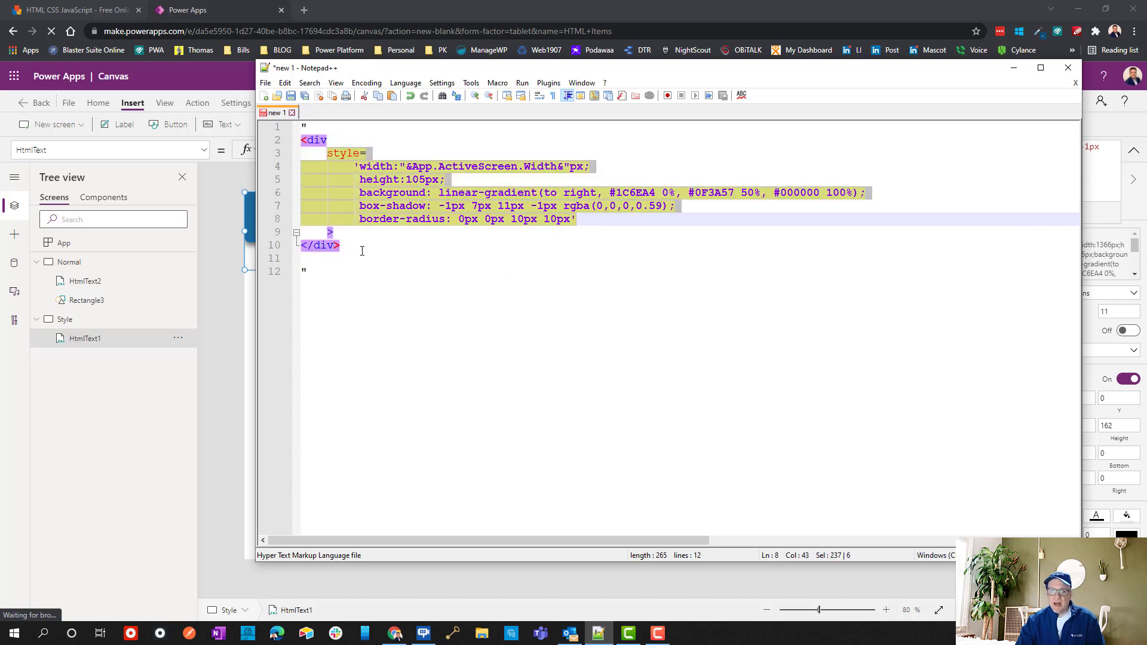
key(Down)
key(shift+Left)
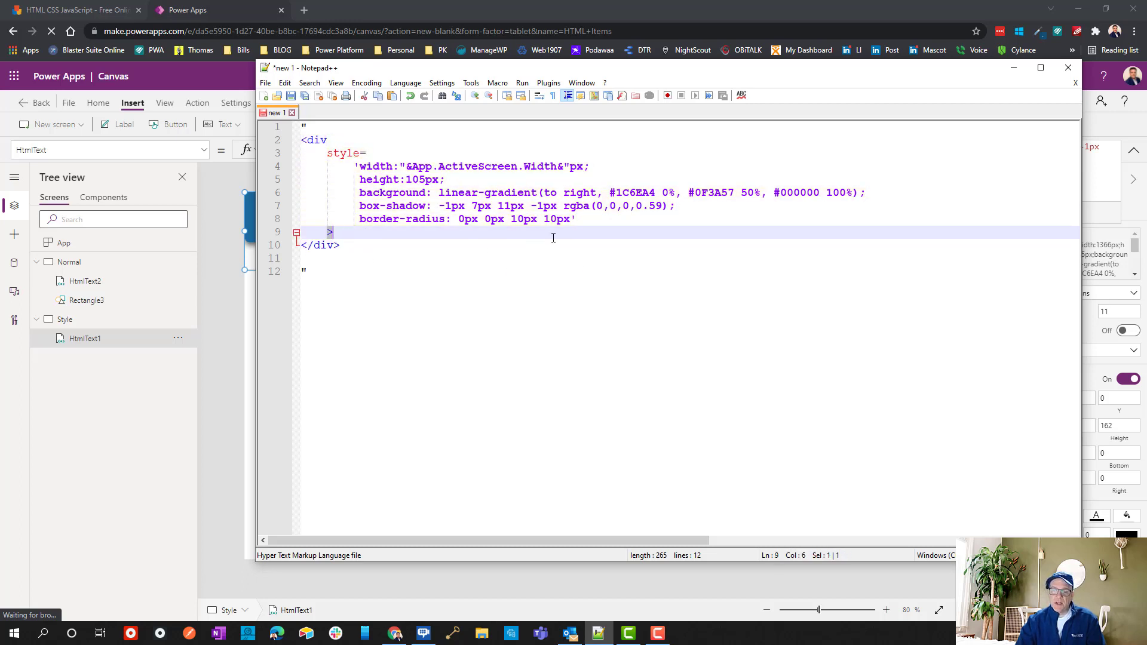
click(583, 219)
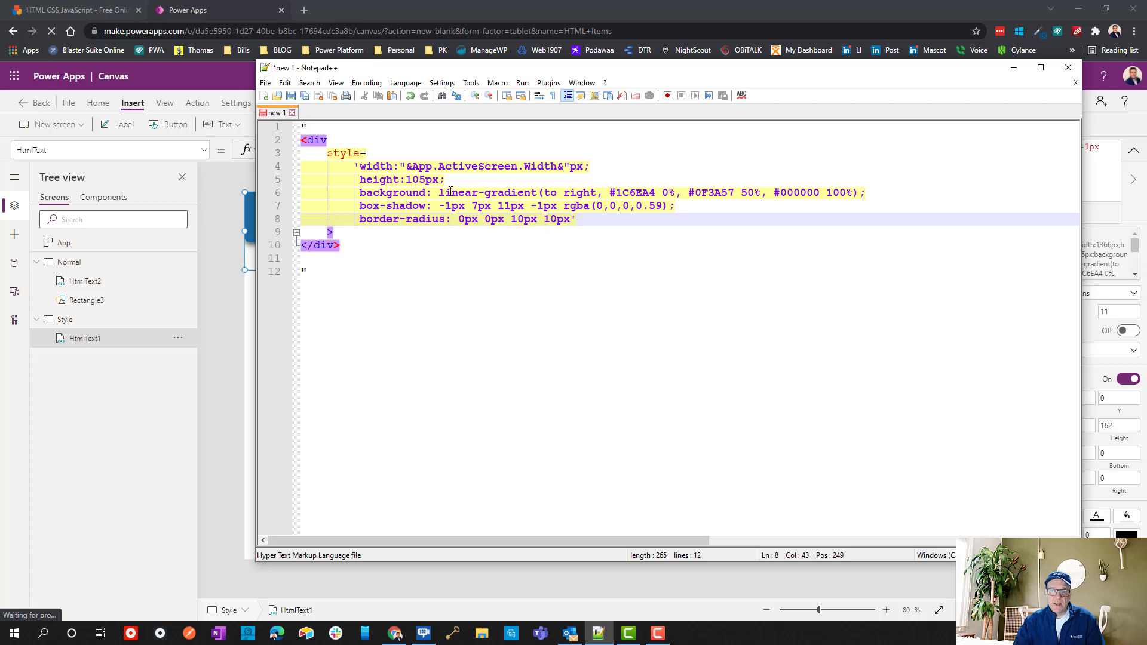
click(453, 193)
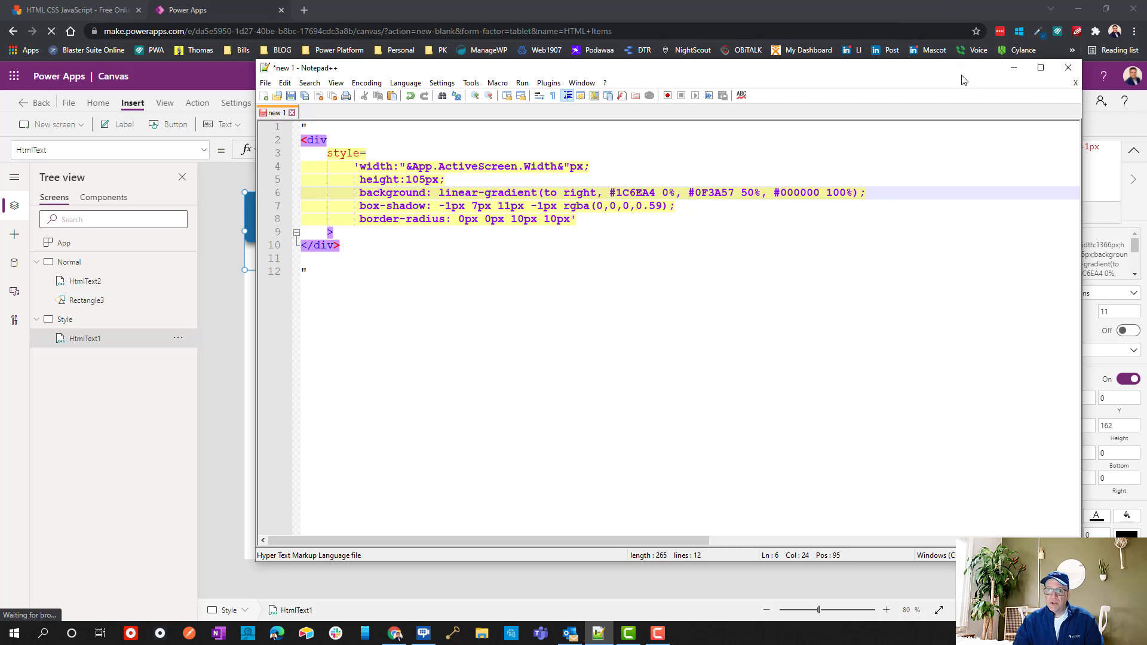
click(631, 221)
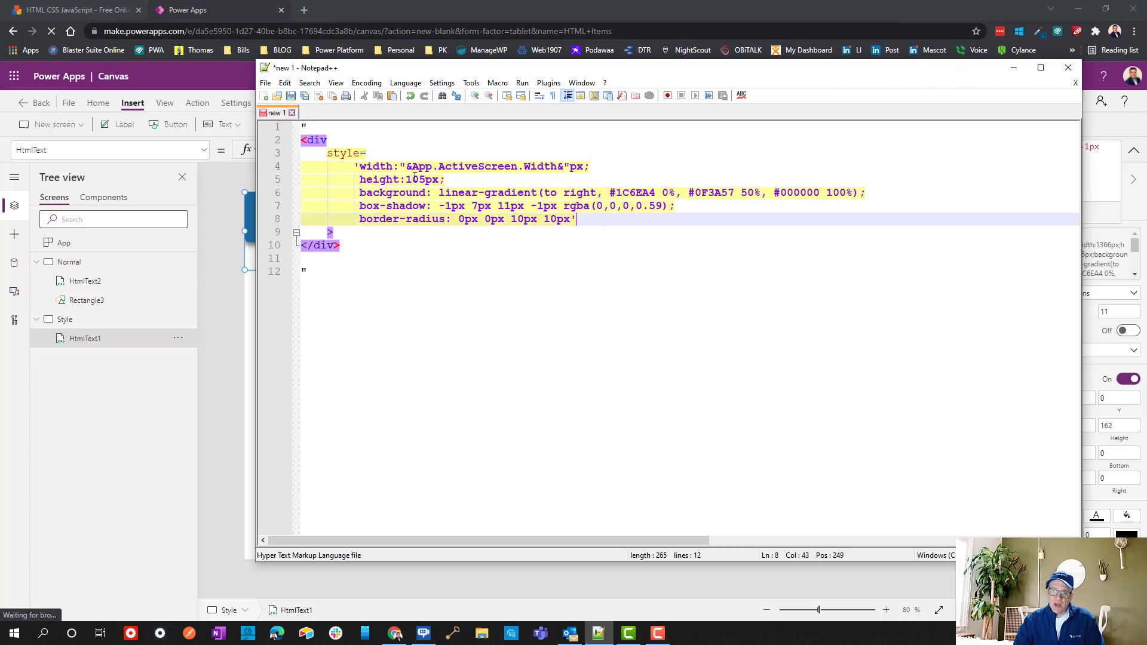
Examine the width, height, linear-gradient background, box-shadow and border-radius properties in the div's style, and minimize the text editor.
drag(375, 166, 550, 177)
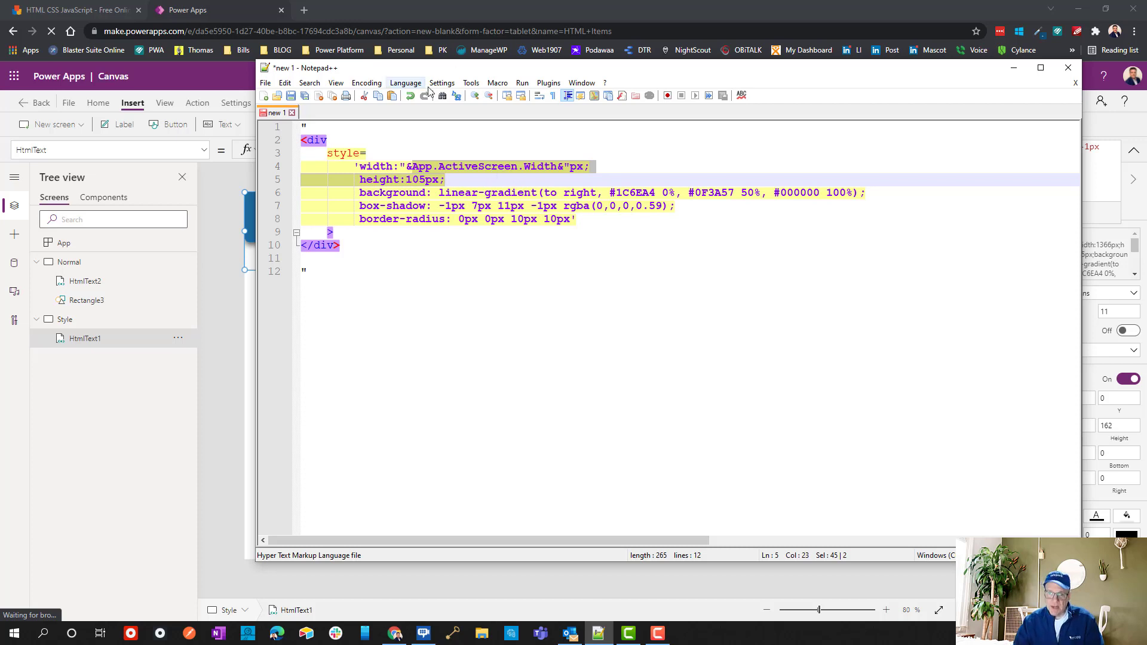
click(368, 192)
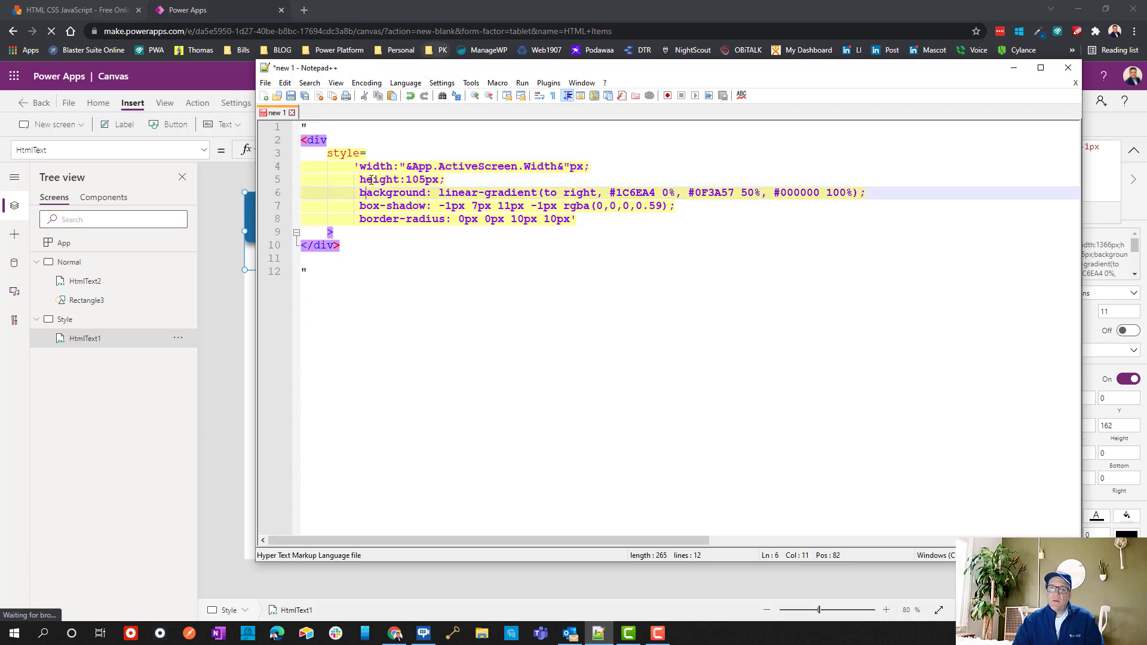
click(372, 180)
drag(412, 181, 417, 180)
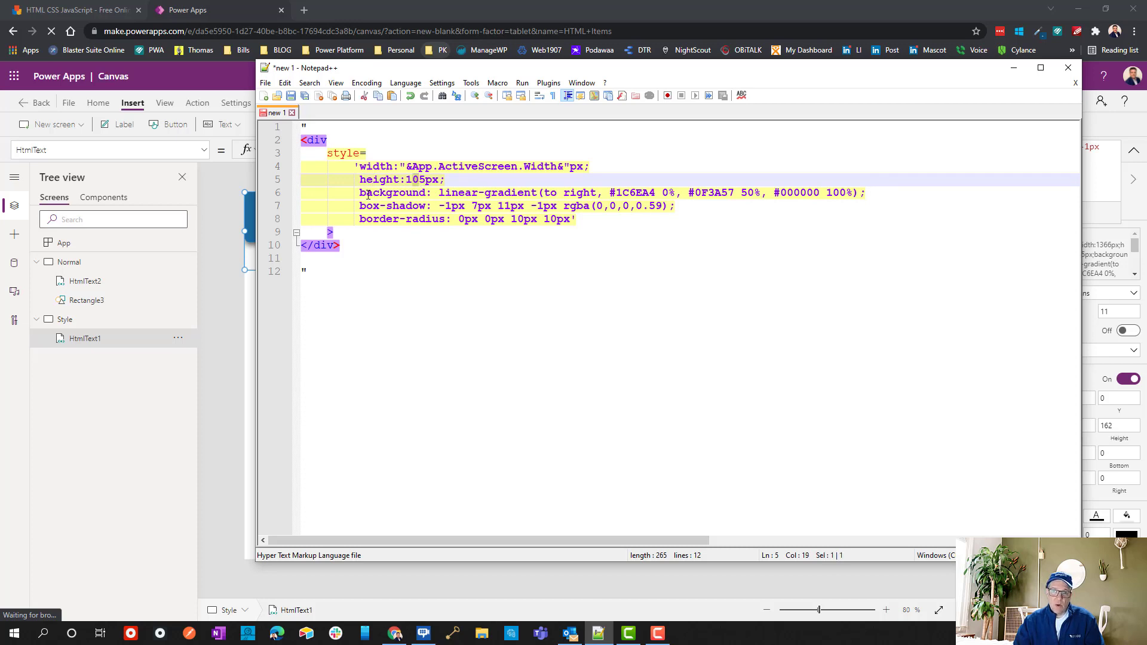
click(369, 194)
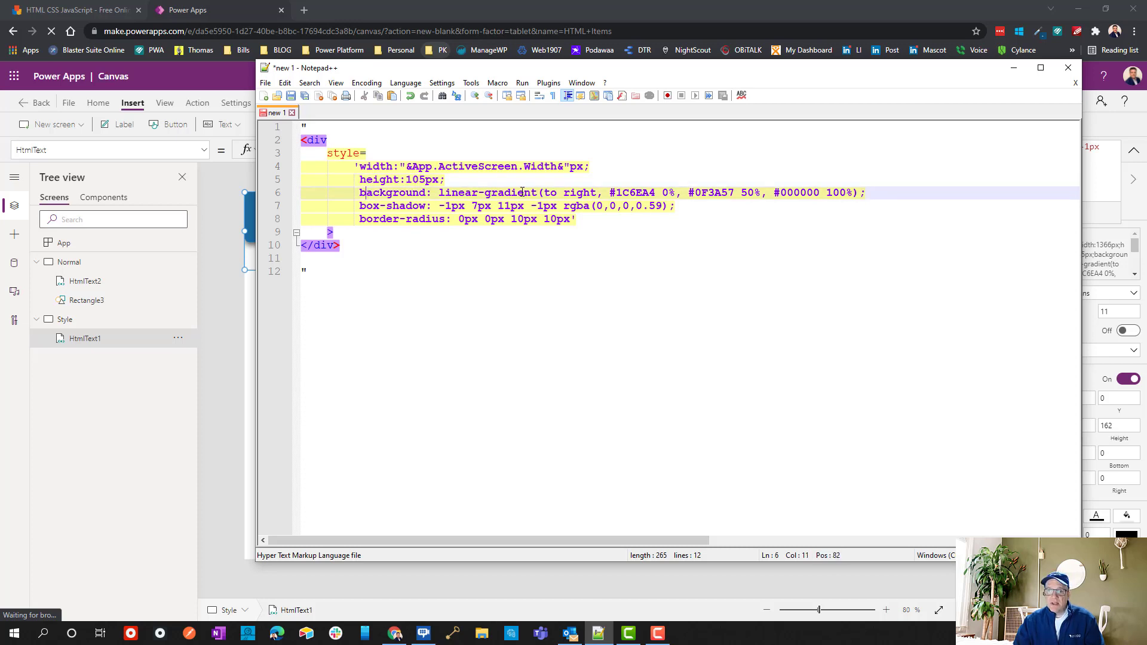
drag(529, 192, 532, 193)
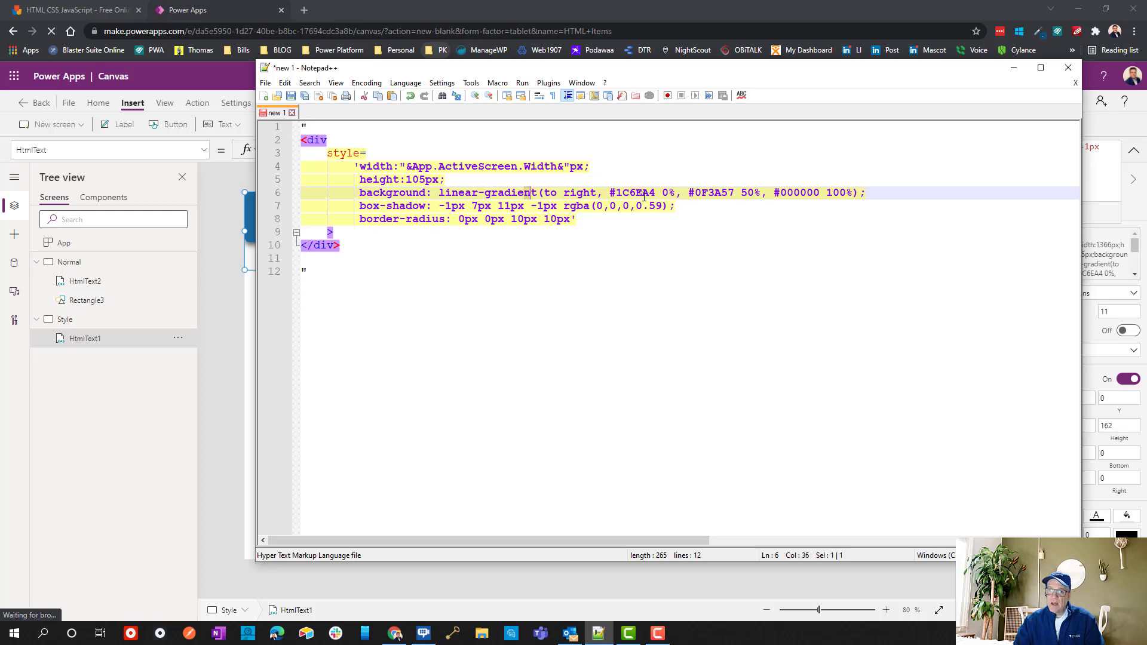
click(628, 192)
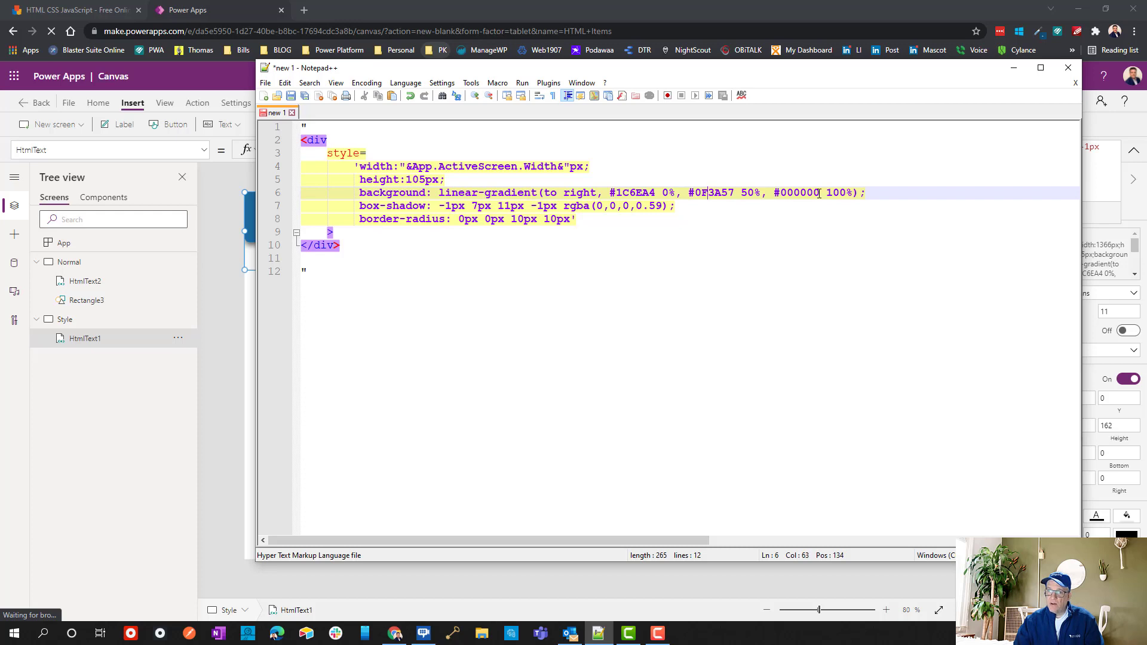
click(816, 193)
drag(744, 193, 754, 192)
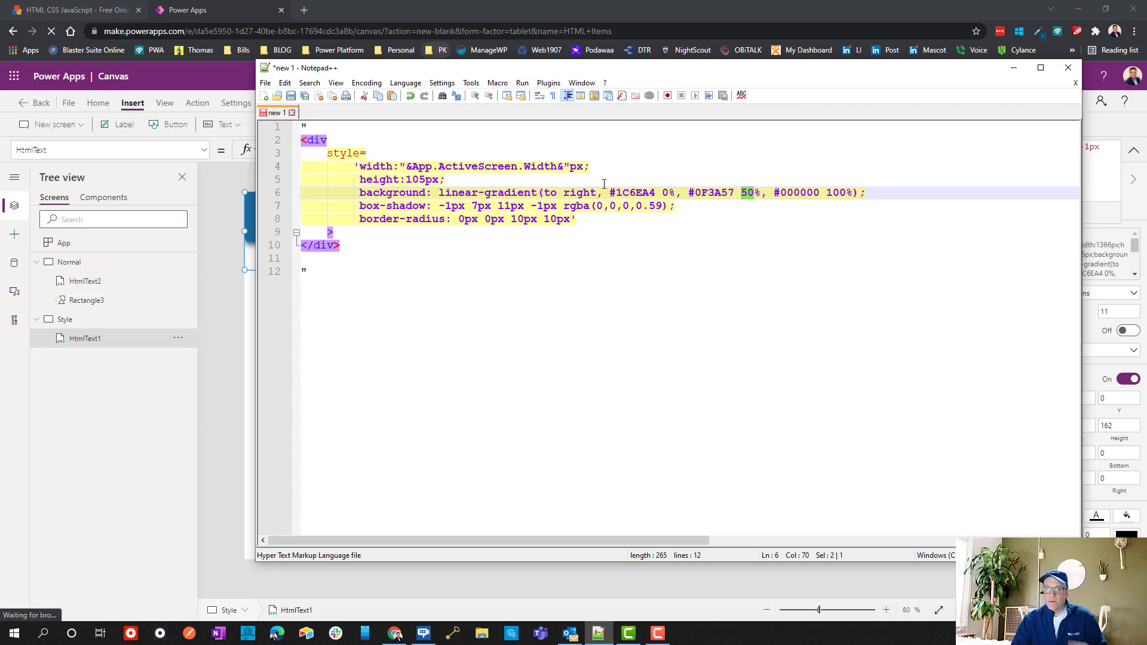
click(440, 206)
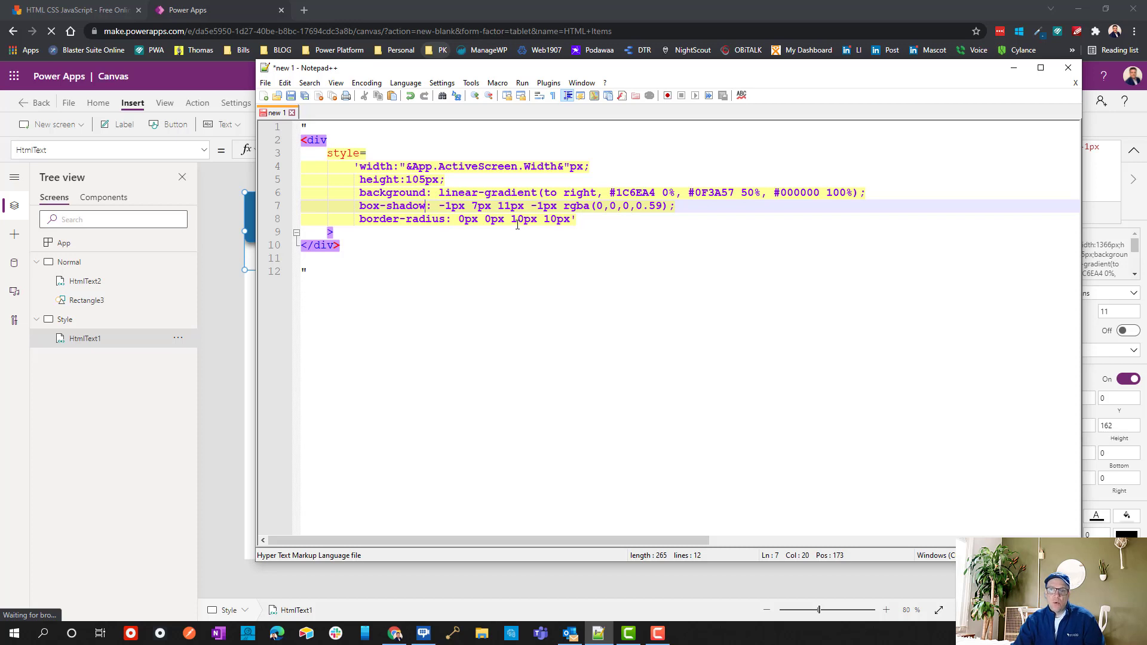
click(519, 220)
click(557, 219)
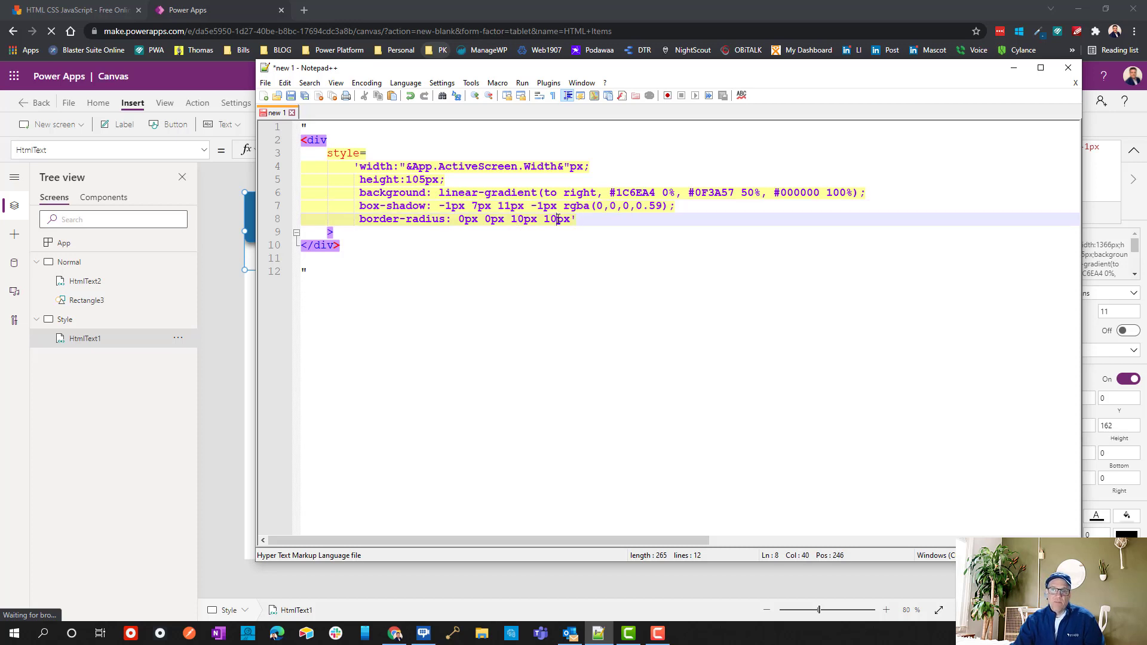
click(1013, 71)
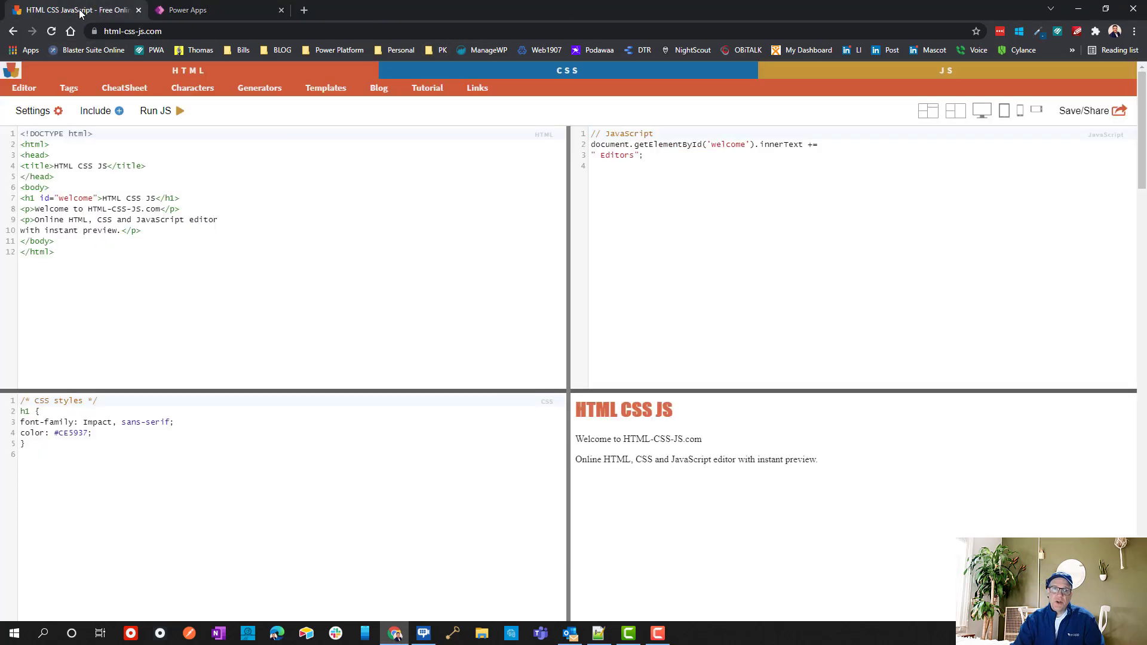
Switch to the html-css-js.com site in Chrome, open its CSS generators page and look over the available generators.
click(81, 11)
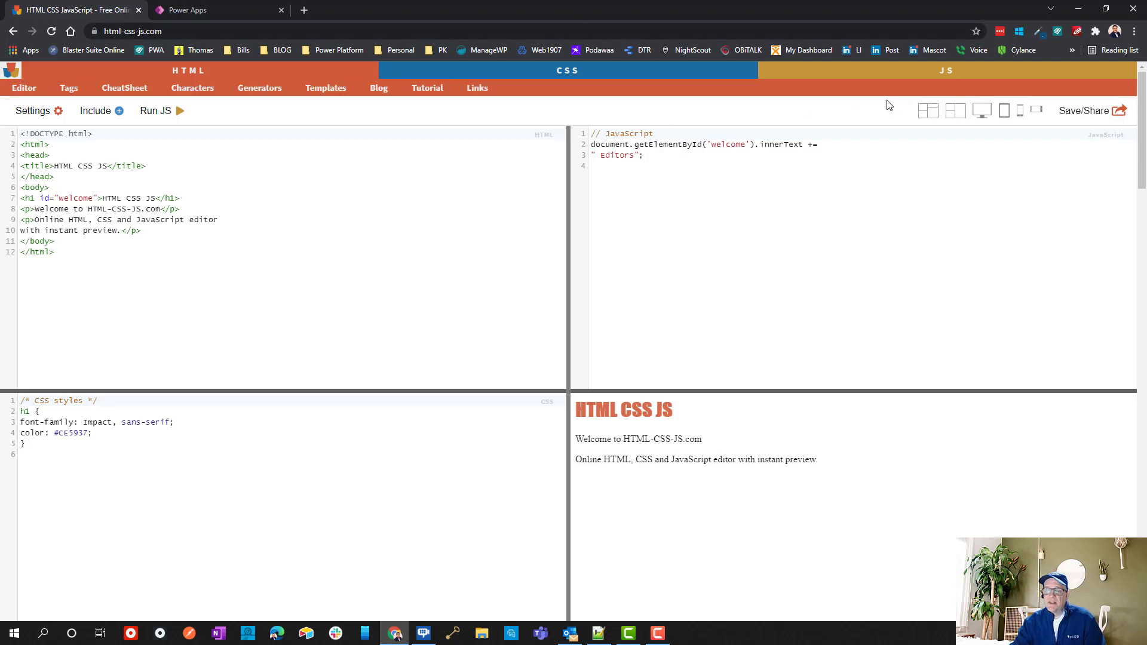
mouse_move(536, 73)
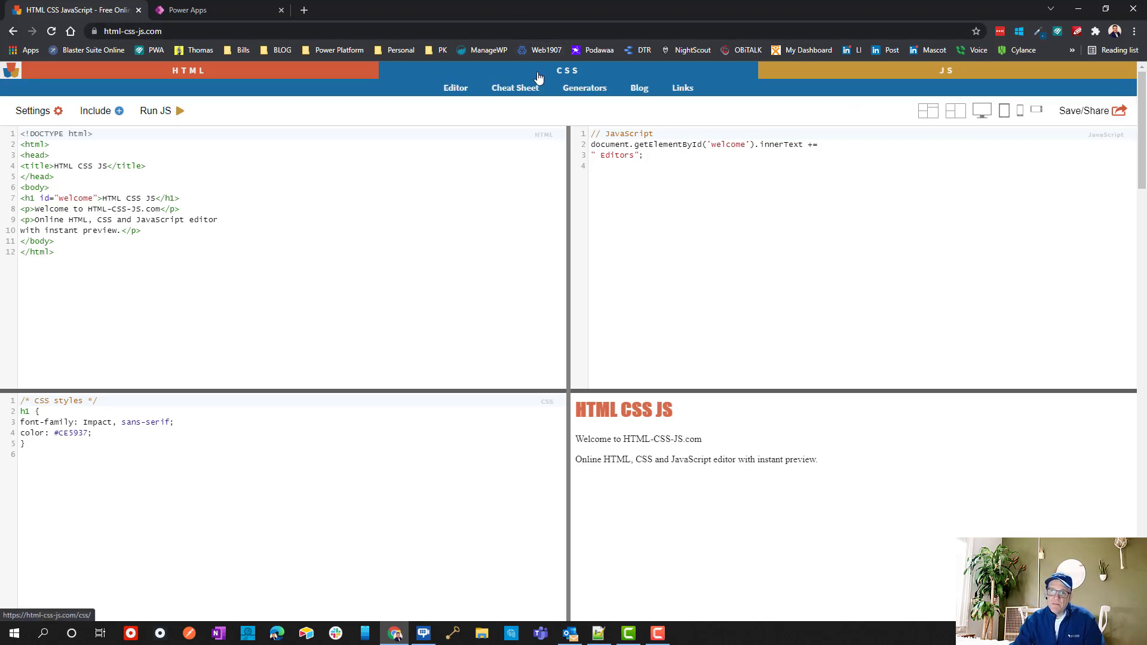
click(580, 96)
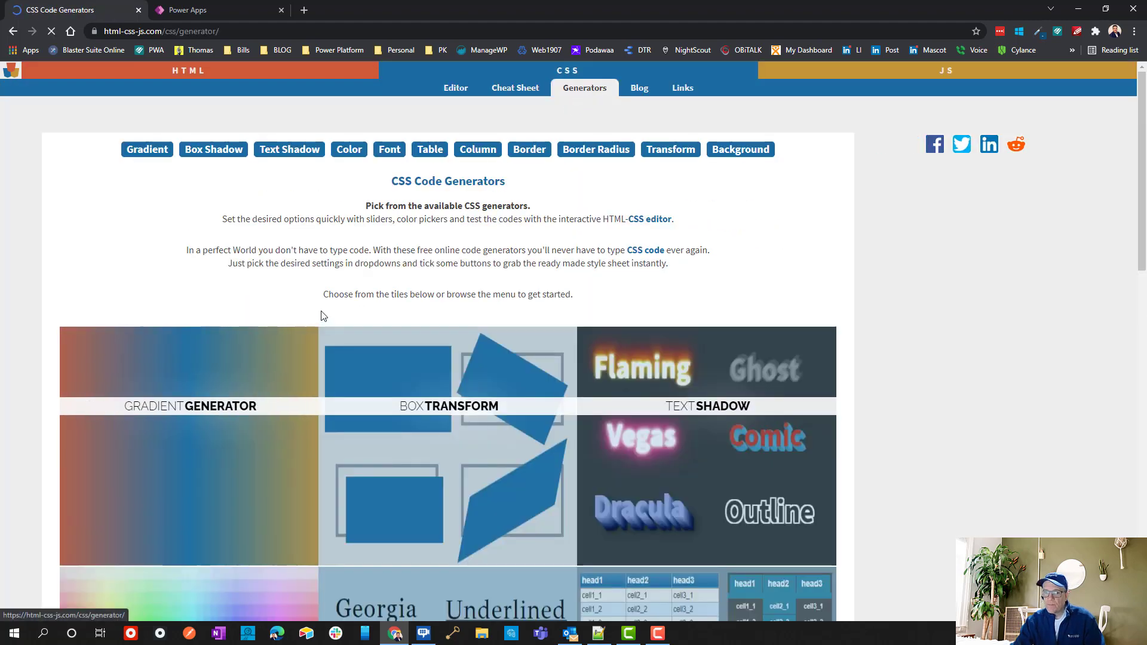
scroll(376, 312, down, 4)
scroll(374, 299, up, 4)
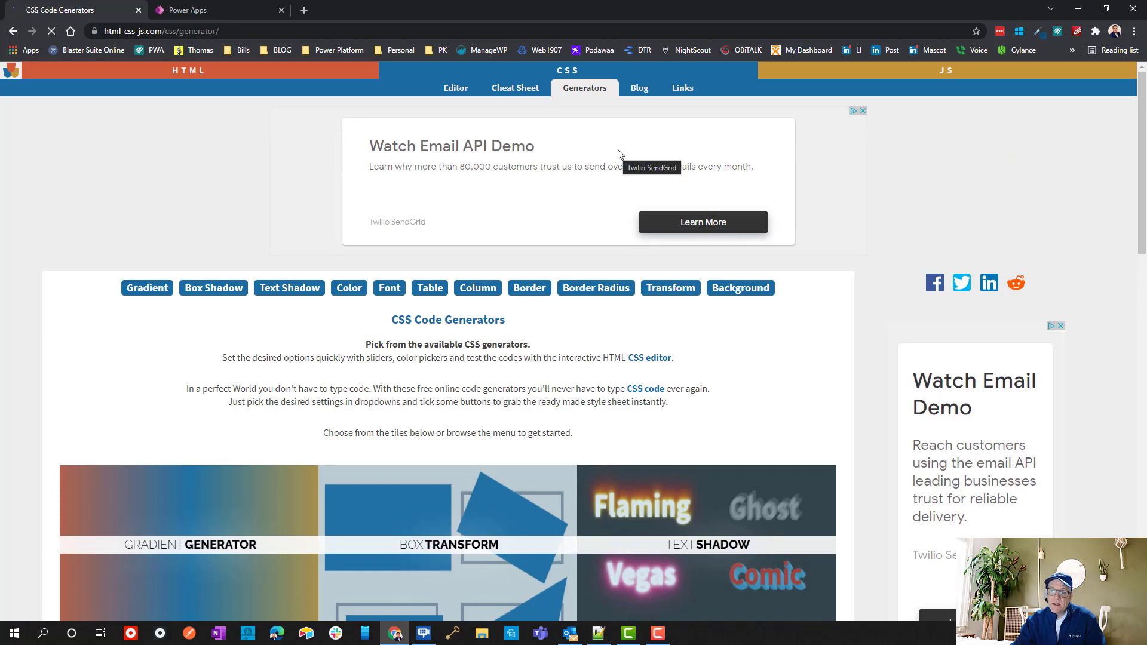
scroll(421, 377, down, 6)
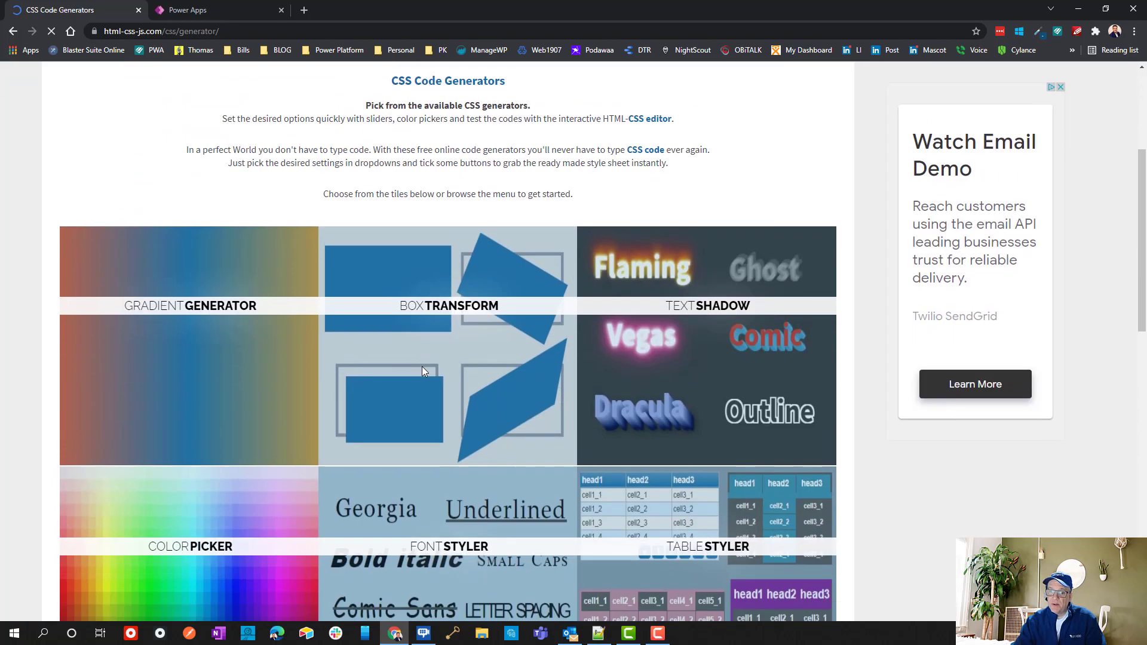
scroll(487, 399, up, 5)
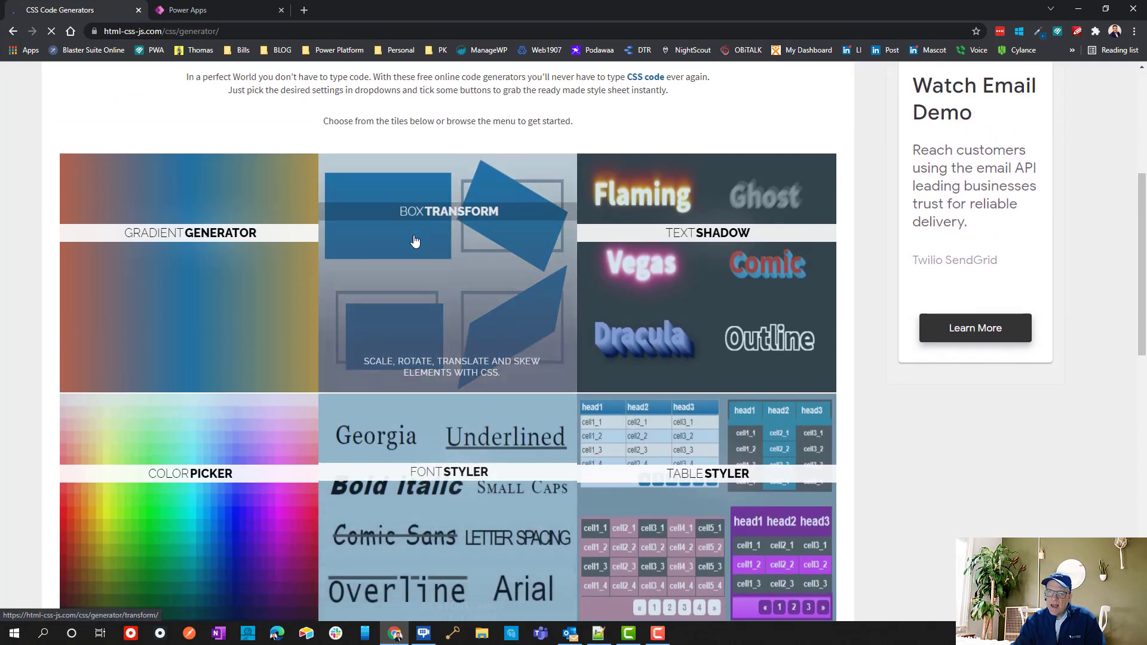
scroll(644, 487, down, 1)
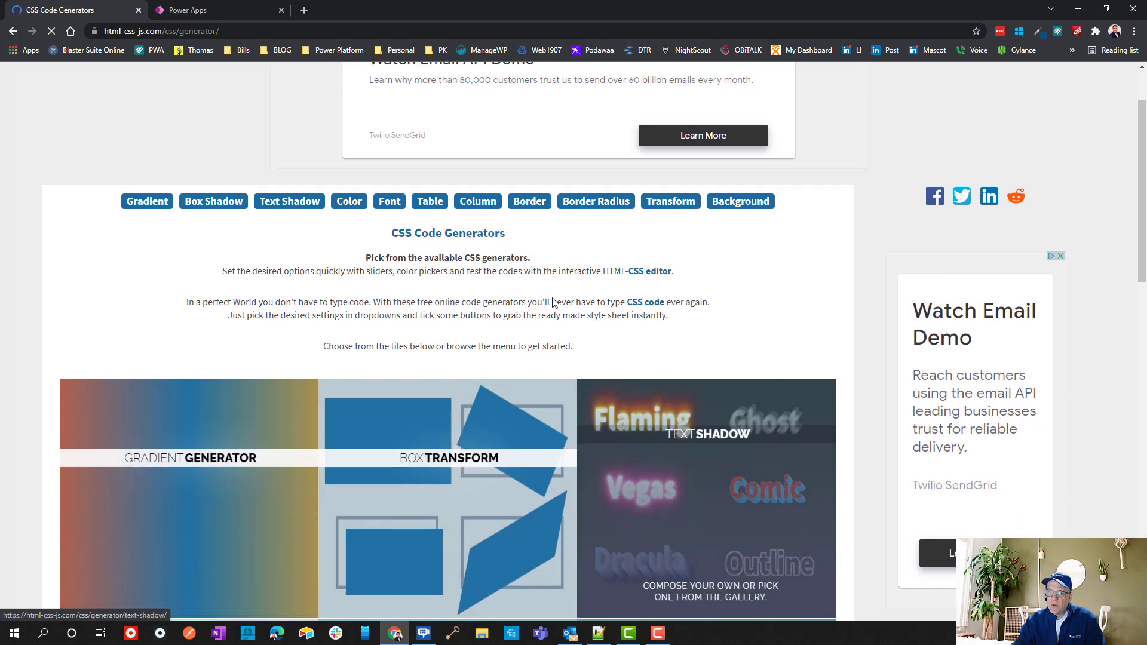
scroll(556, 269, up, 1)
scroll(568, 160, up, 1)
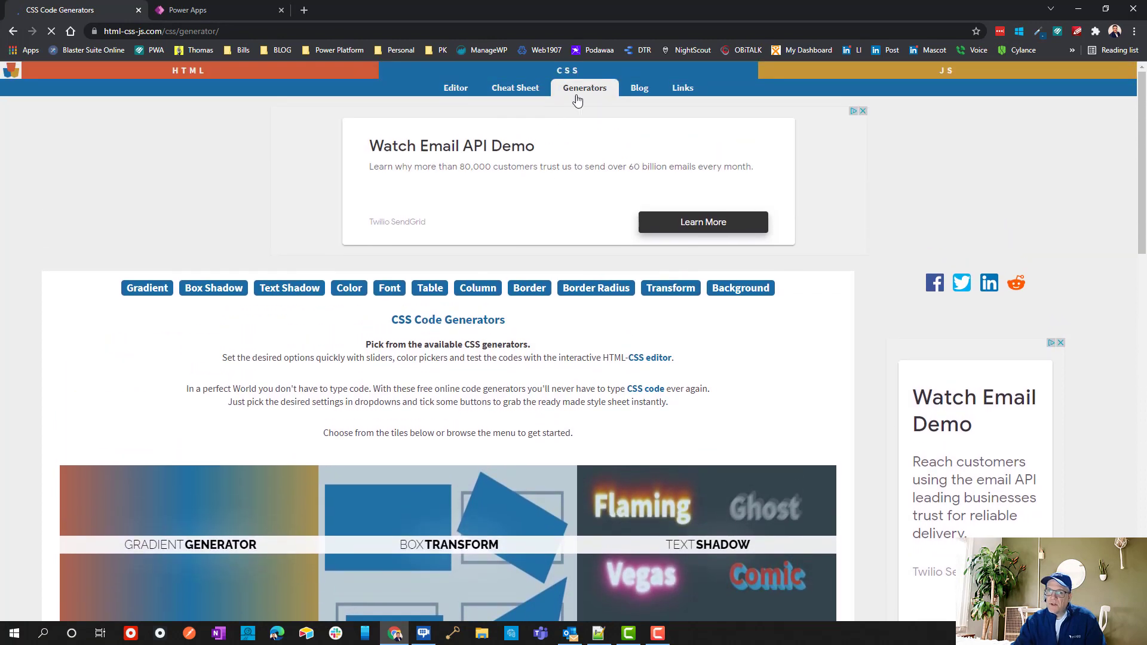
Open the Border Radius generator and set the bottom-left corner radius to 33 and the bottom-right to 40.
click(598, 288)
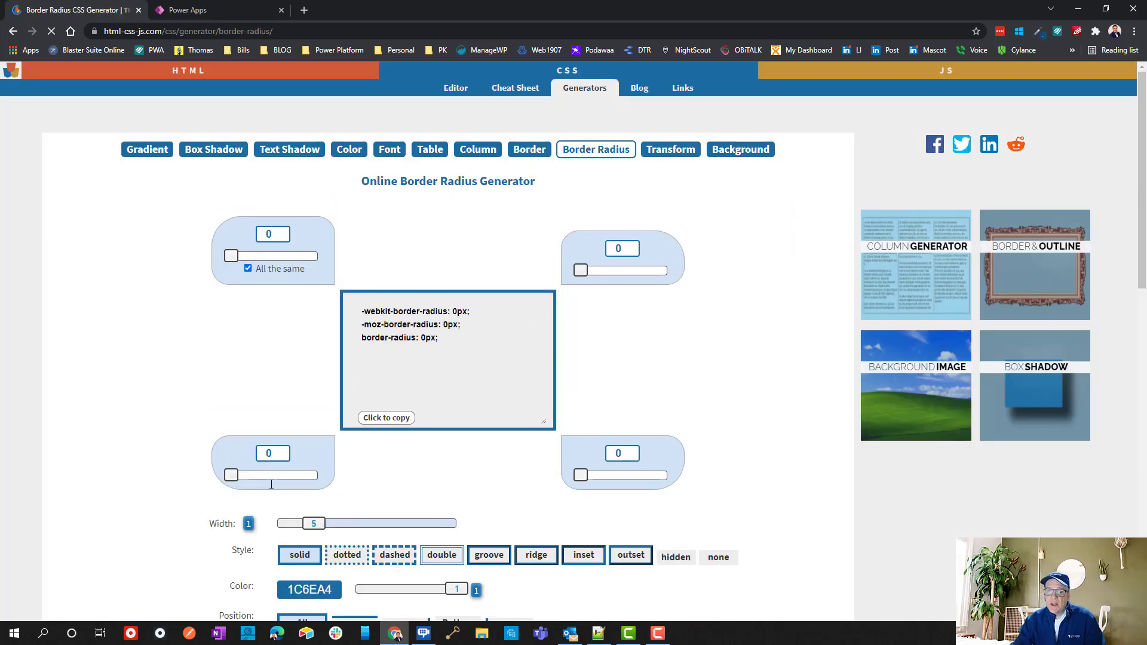
drag(232, 475, 304, 476)
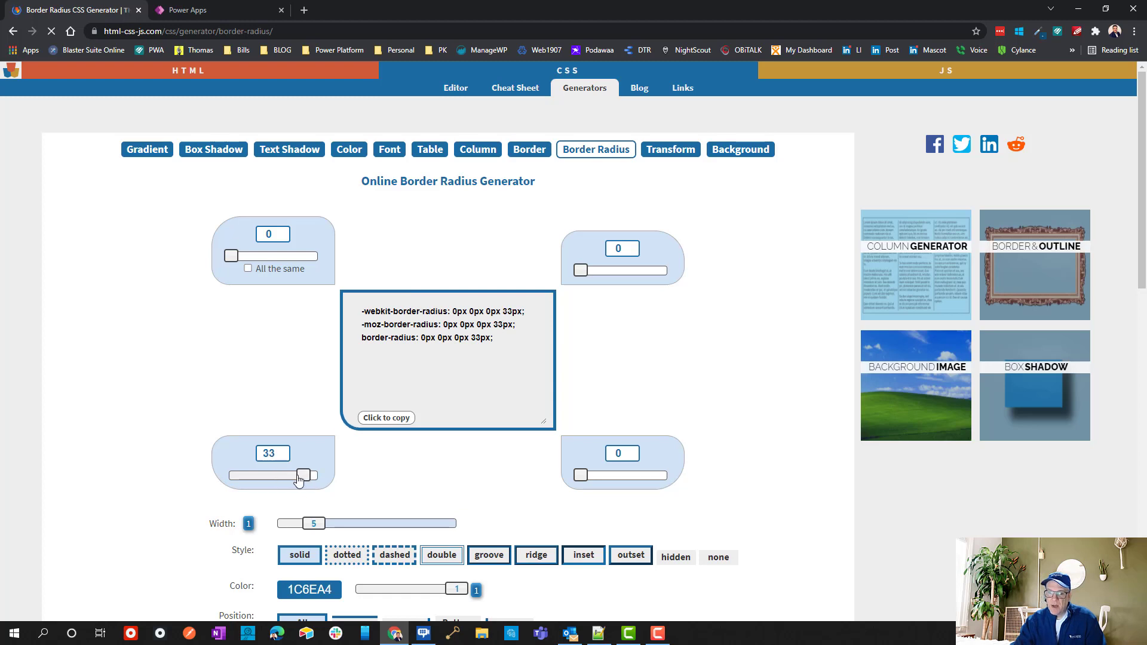
drag(578, 475, 687, 483)
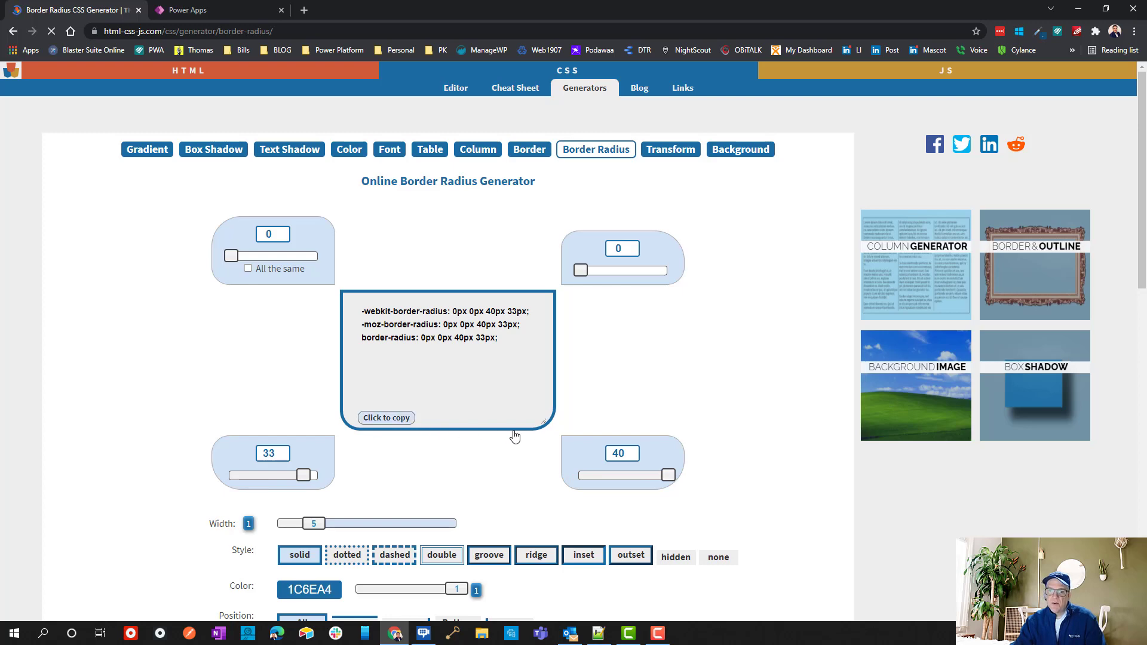
Examine the generated webkit, moz and standard border-radius lines and compare them with the div's border-radius in Notepad++.
scroll(546, 449, down, 2)
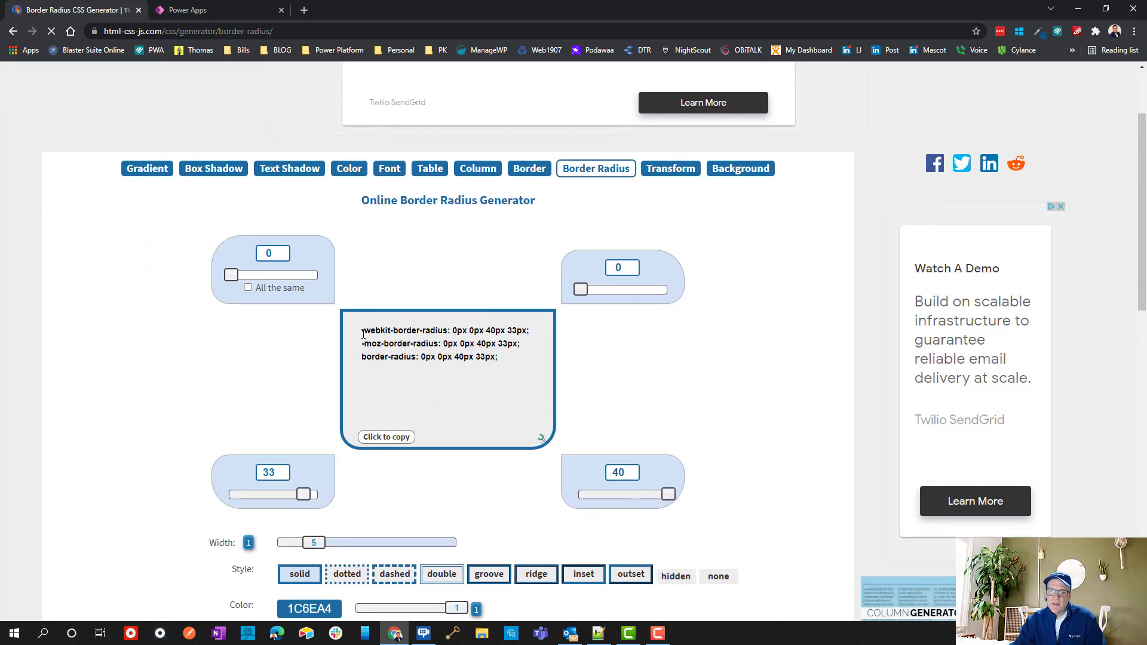
drag(360, 330, 525, 345)
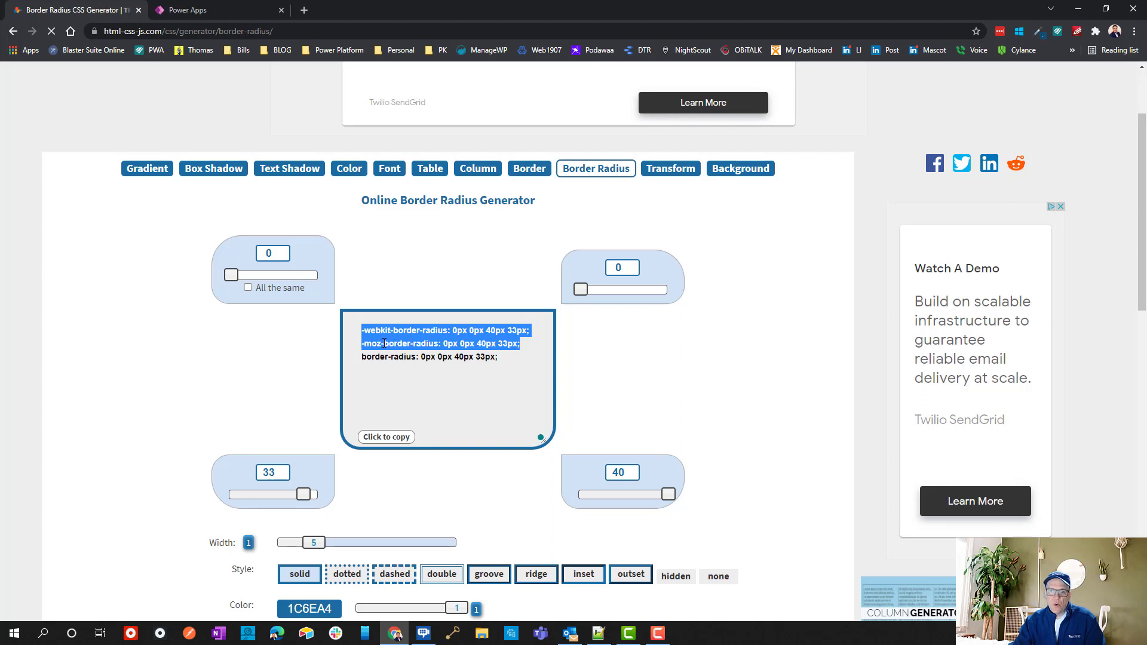
drag(362, 357, 520, 365)
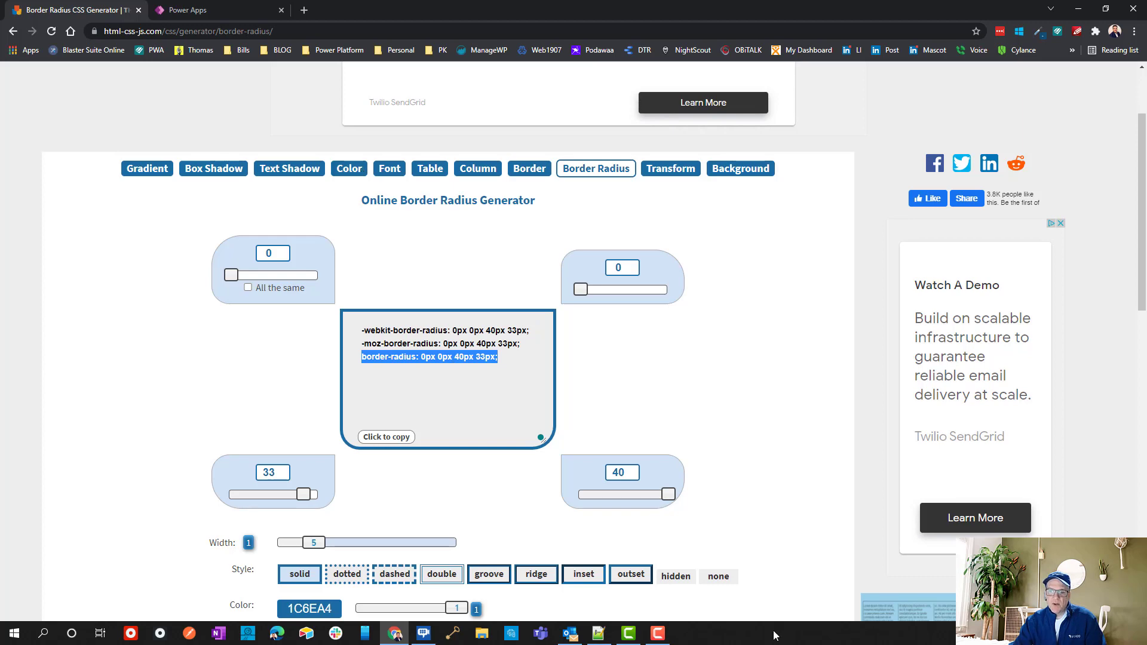
click(599, 633)
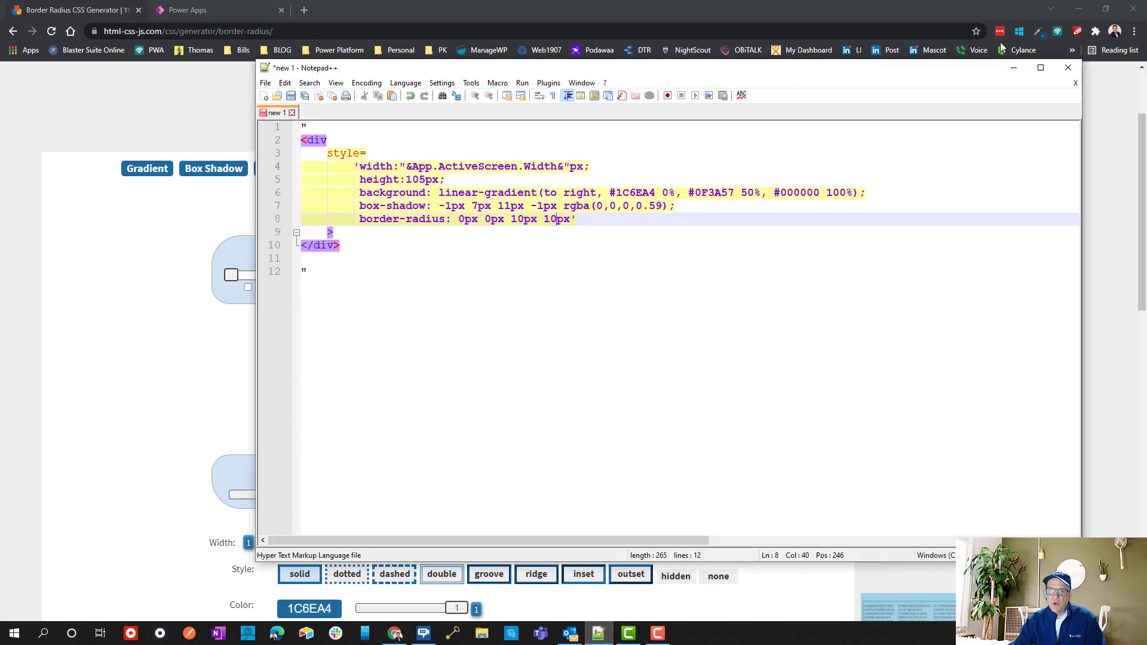
click(1013, 68)
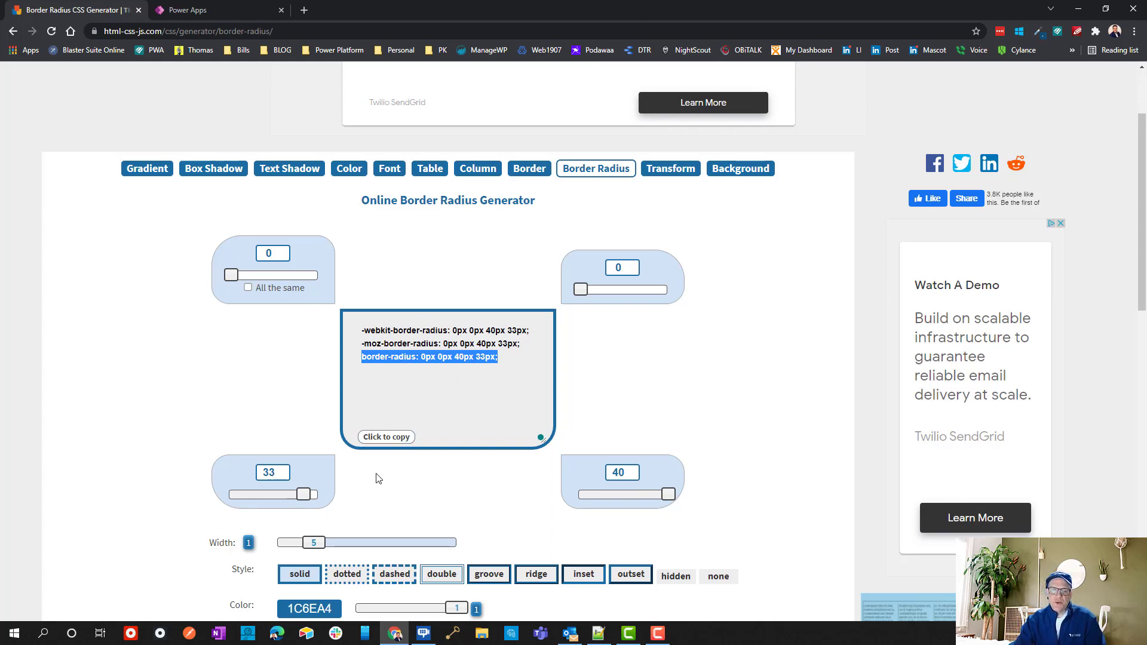
Try the ridge, inset, outset and dotted border styles on the preview box, and set its border style to dashed.
scroll(402, 481, down, 1)
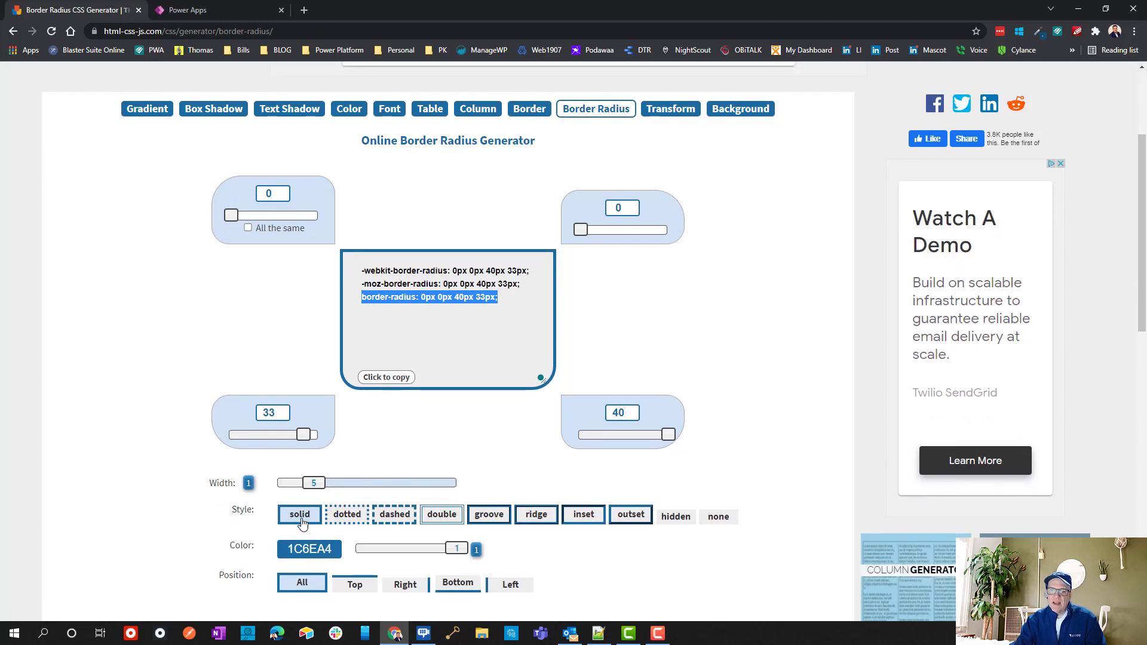
click(530, 524)
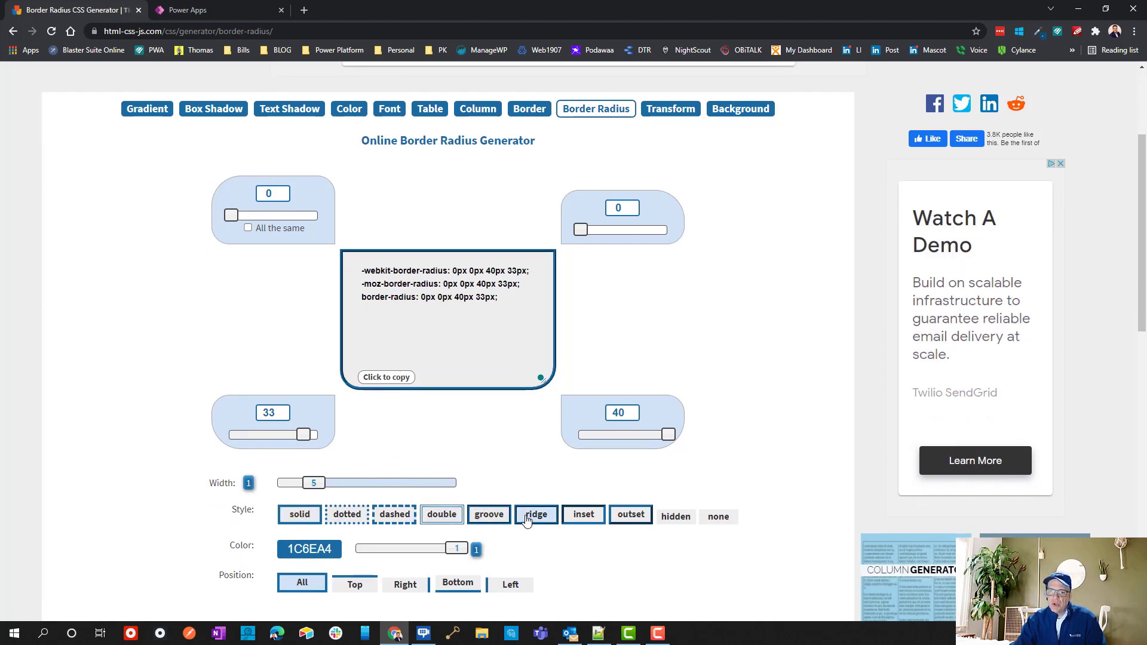
click(588, 519)
click(625, 519)
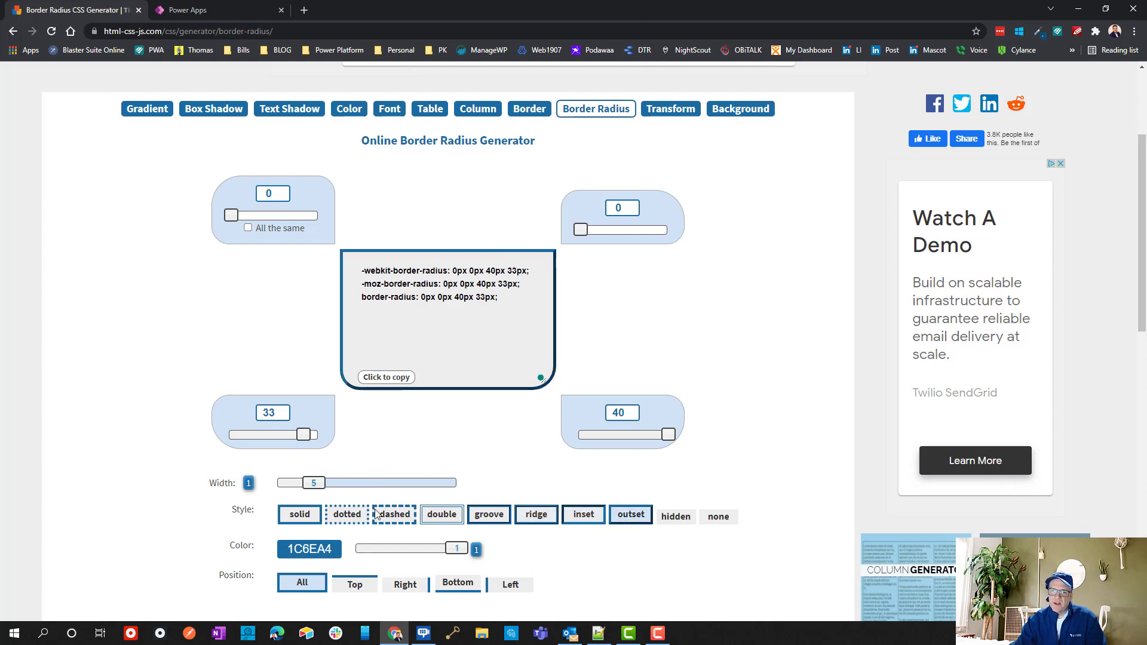
click(359, 517)
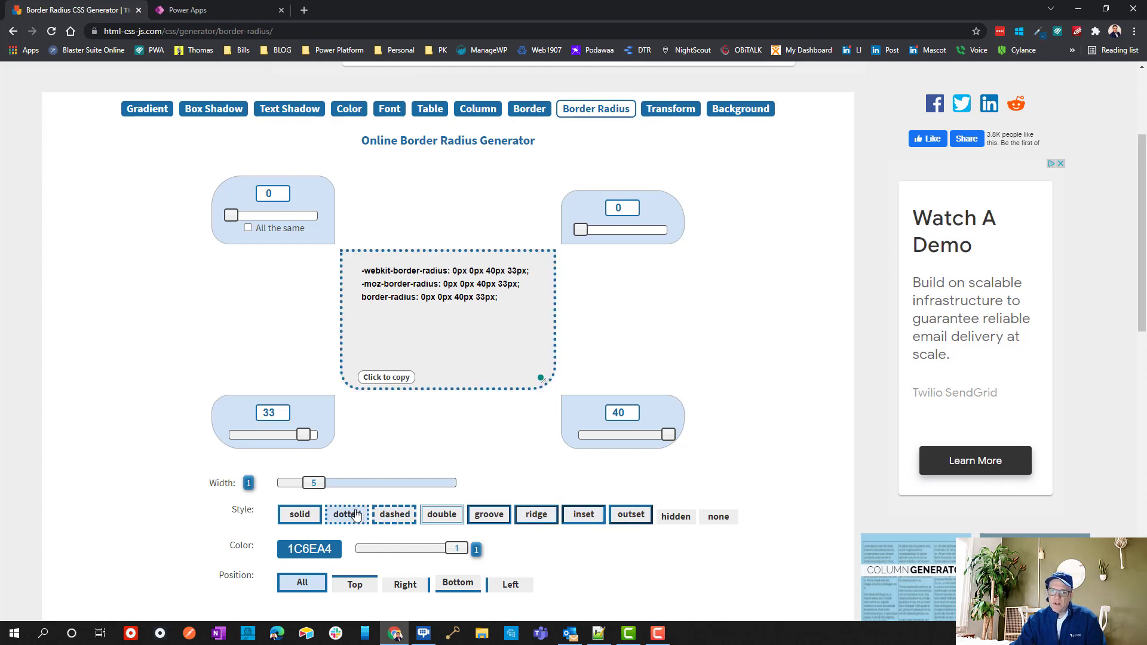
click(400, 514)
Select the generated border and border-radius code in the generator's output box and review it with the preview.
scroll(375, 499, down, 2)
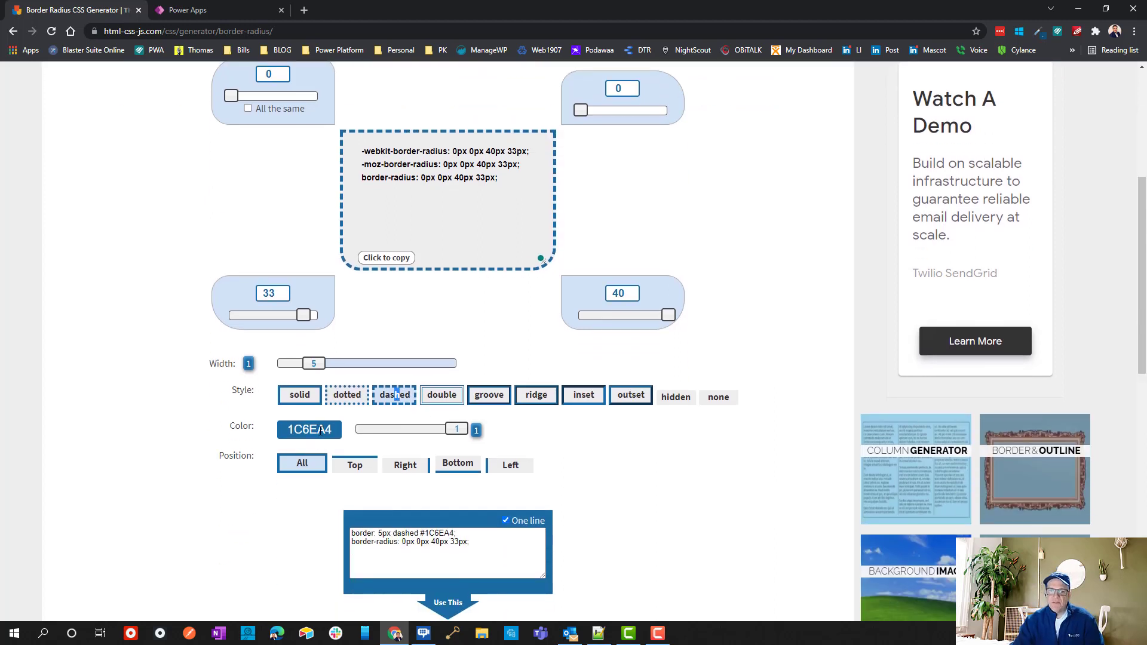
scroll(319, 428, down, 2)
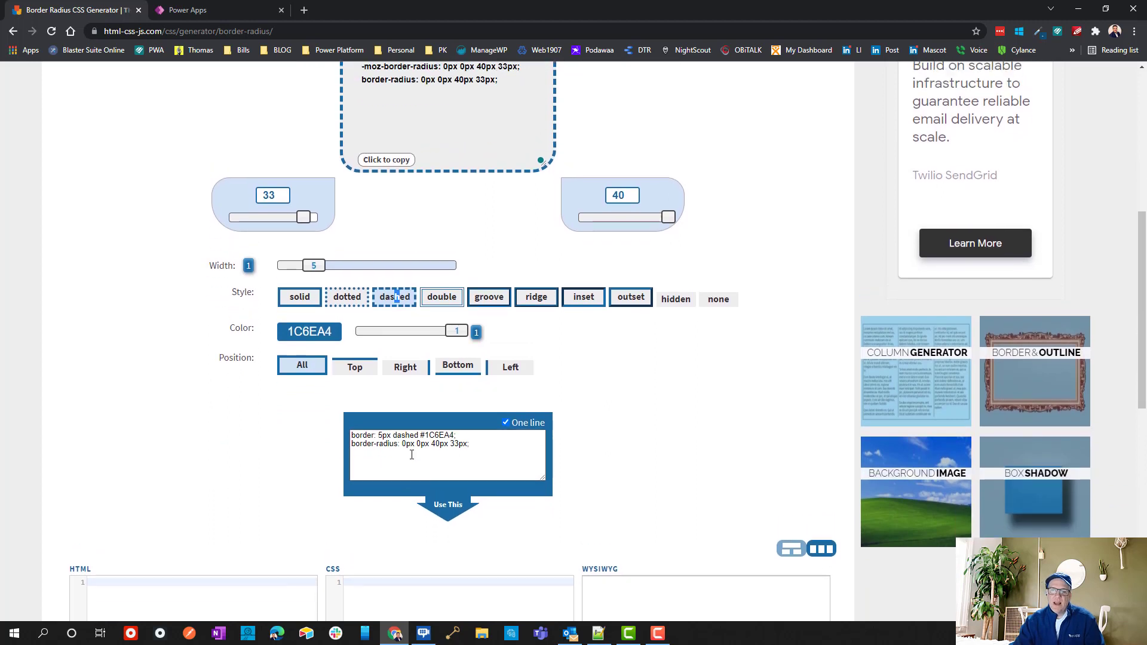
scroll(412, 454, up, 1)
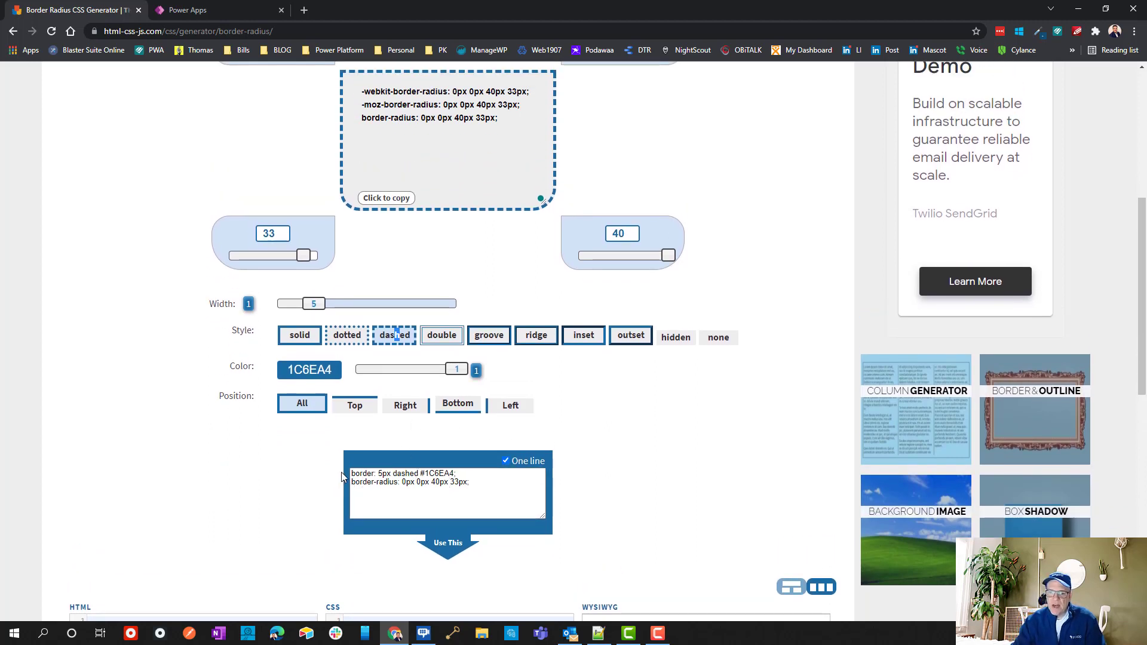
click(395, 480)
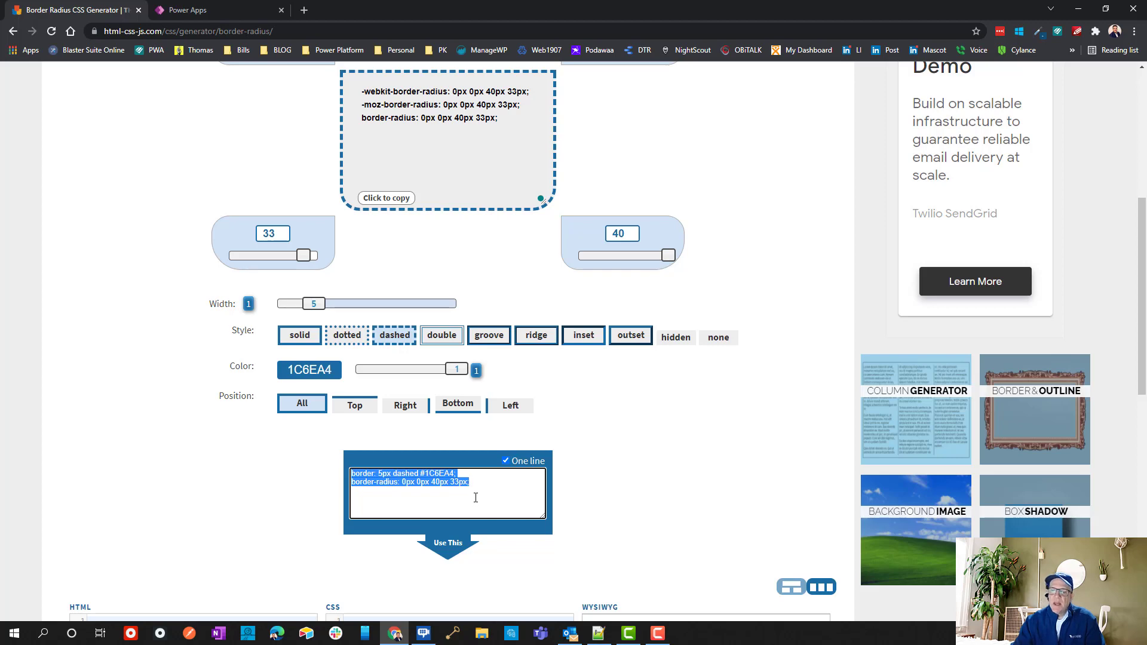
scroll(455, 486, up, 1)
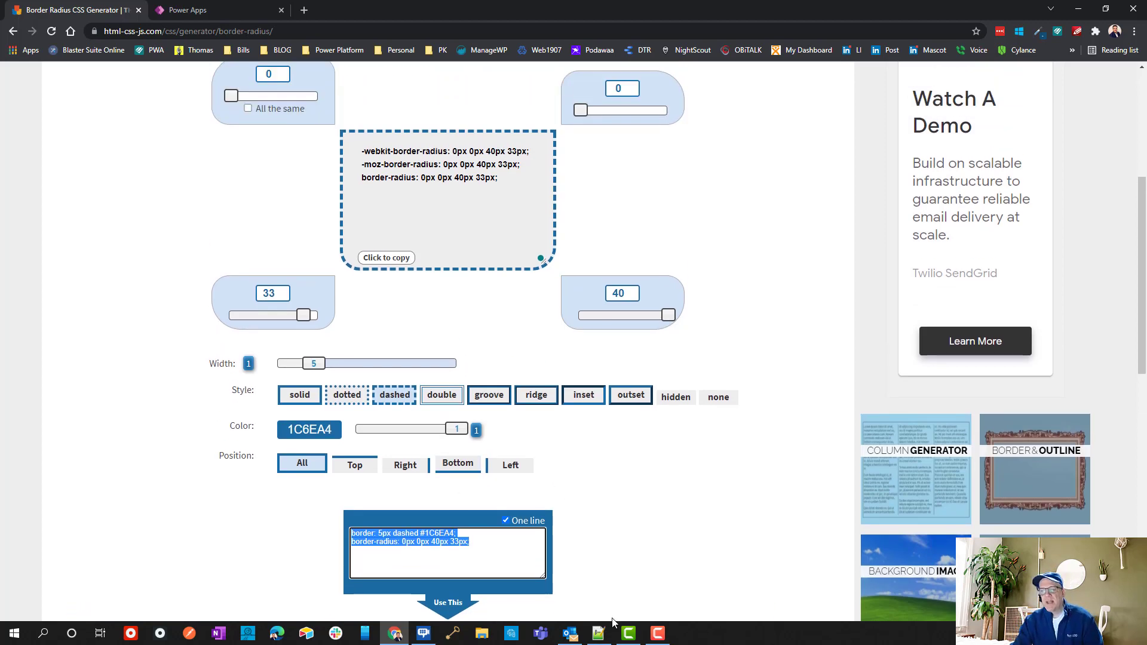
Switch to Notepad++, insert the test text "fsdfsf" between the div's opening and closing tags, remove it and minimize the editor.
click(598, 633)
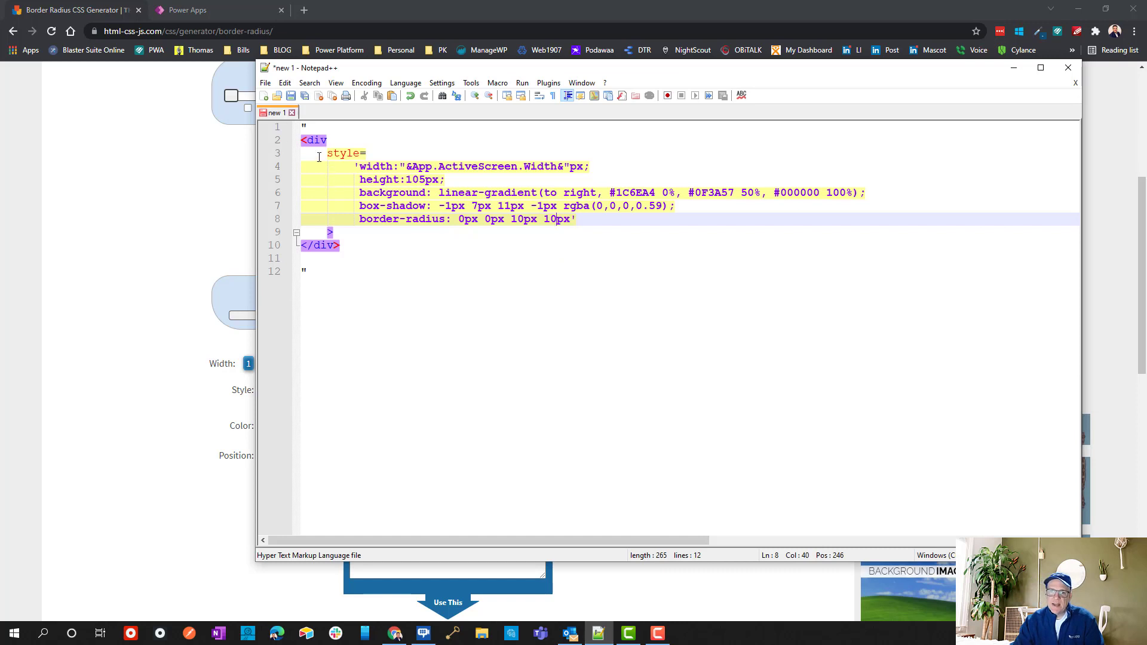
click(338, 236)
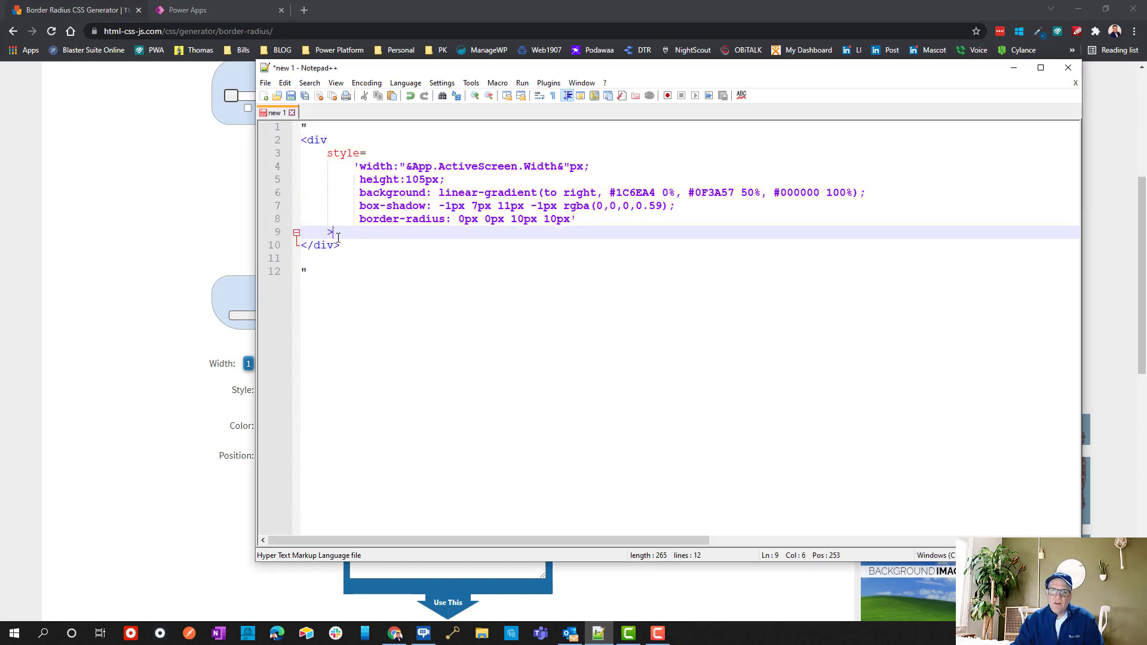
text(fsdfsf)
key(BackSpace)
key(BackSpace)
key(BackSpace)
key(BackSpace)
key(BackSpace)
key(BackSpace)
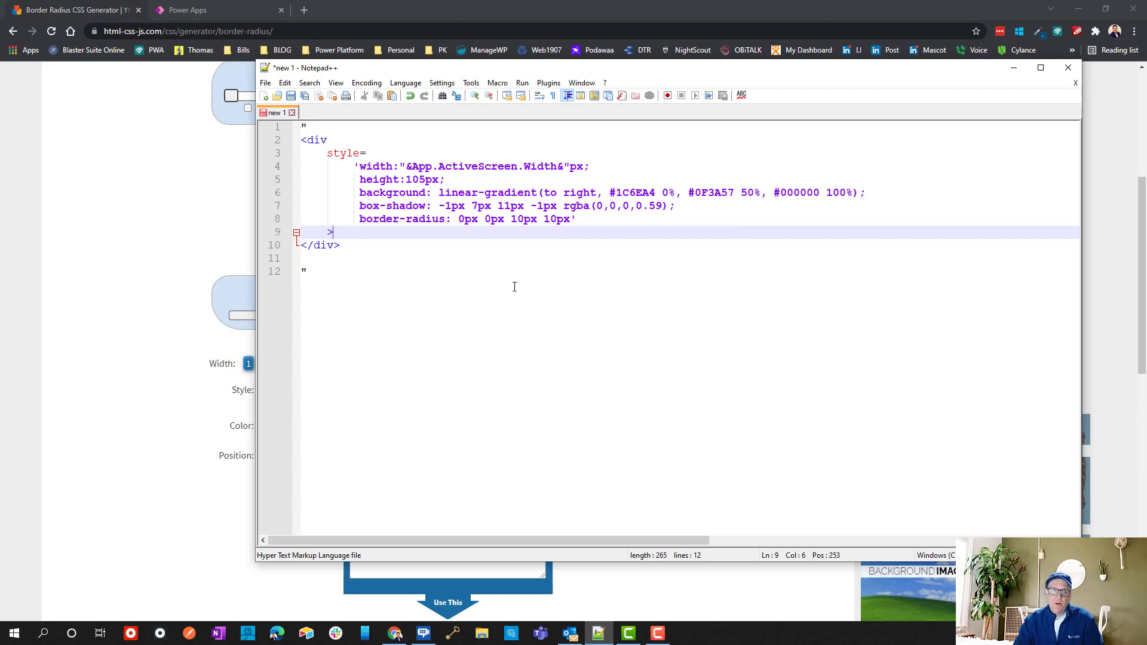
click(1017, 74)
Open the Text Shadow generator and review the height and box-shadow lines of the div's style in Notepad++.
scroll(464, 187, up, 5)
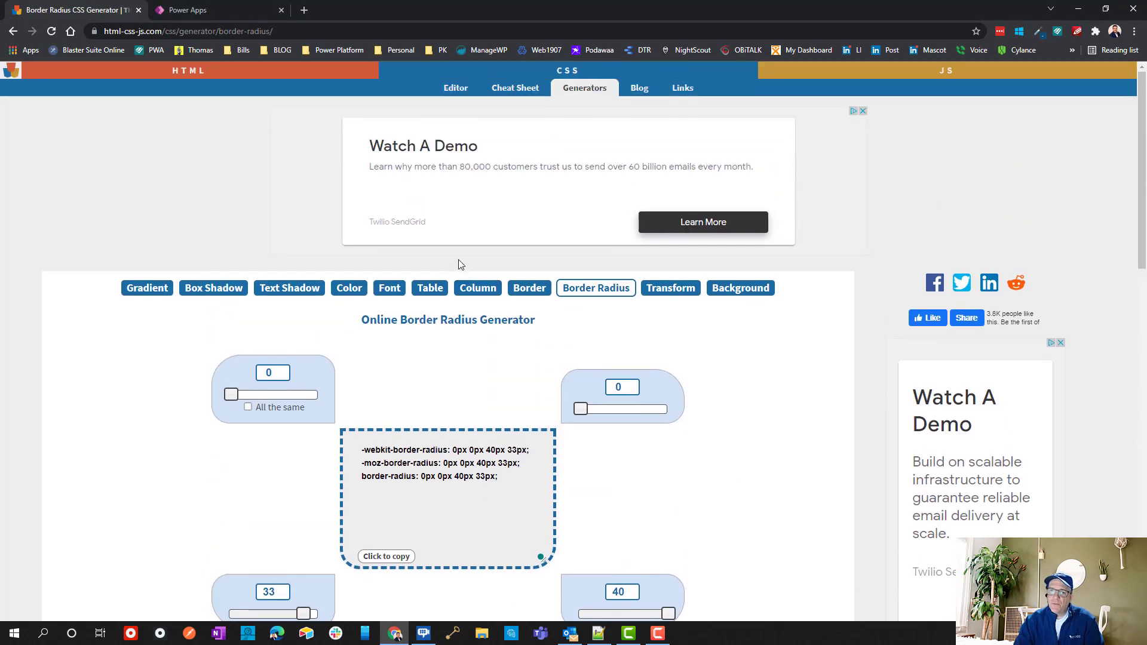
click(296, 292)
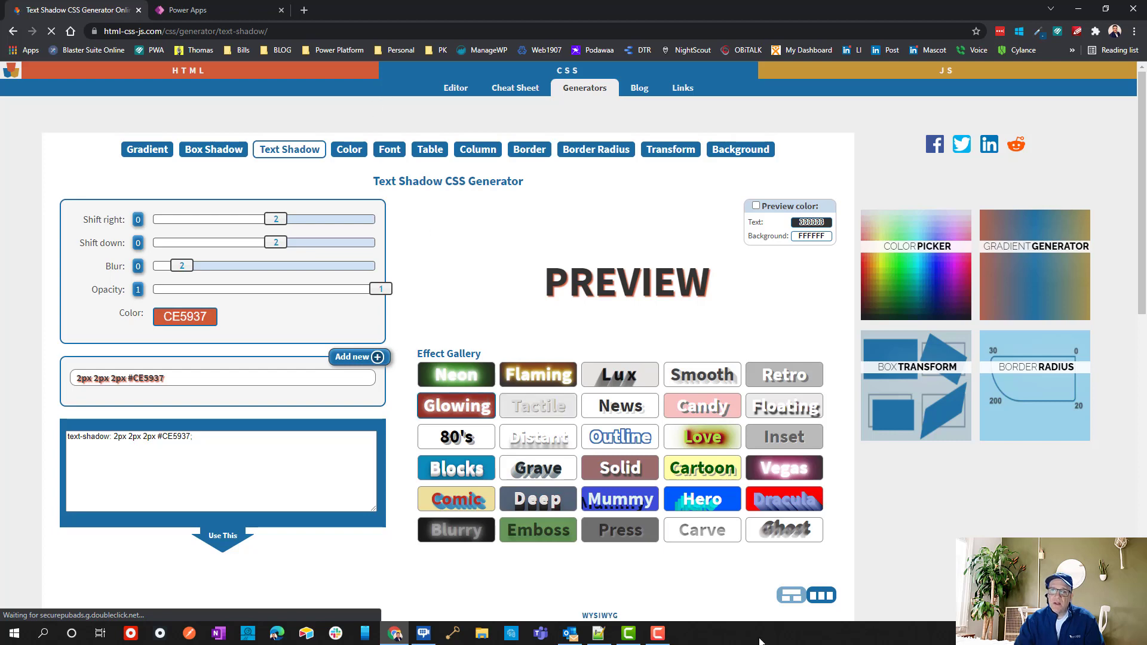
click(598, 633)
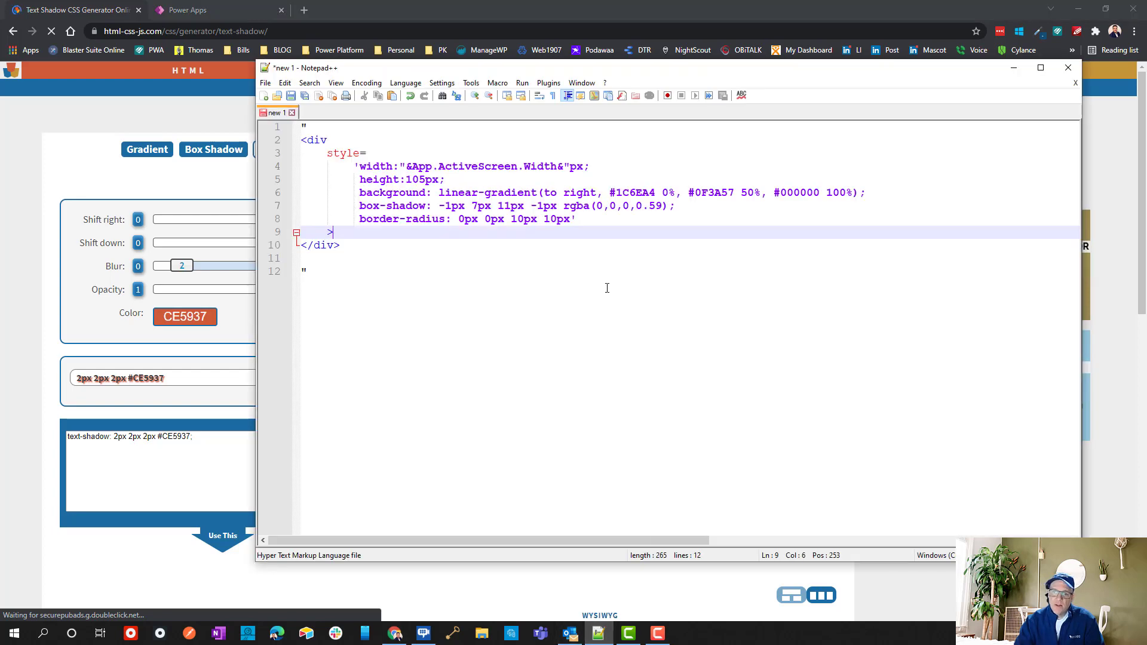
click(604, 174)
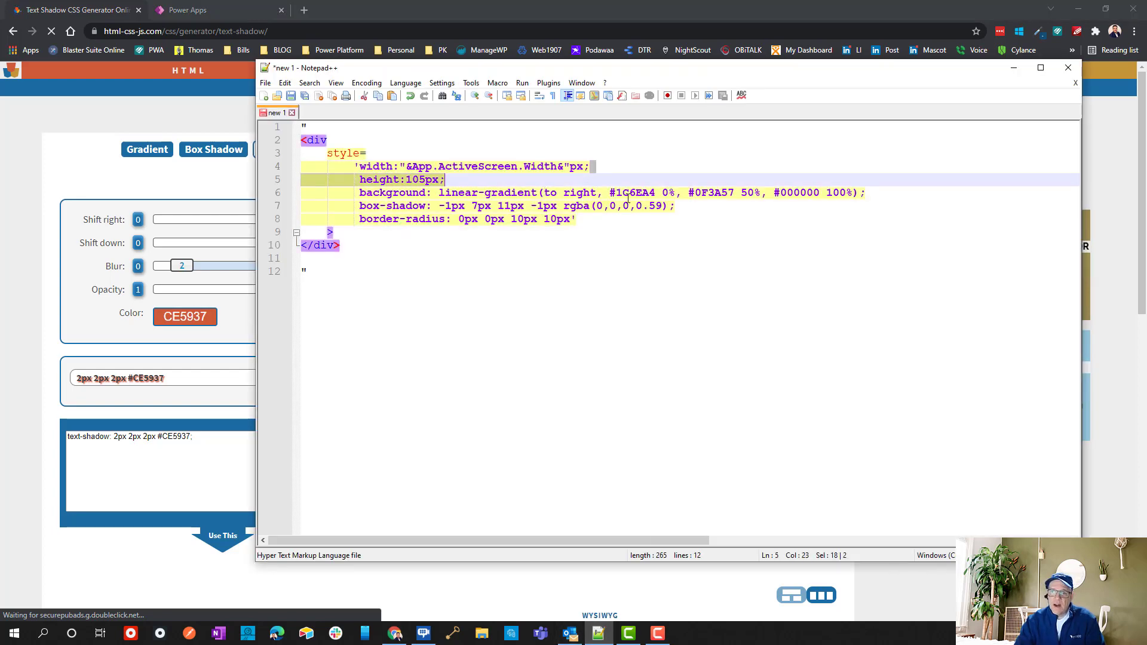
click(689, 205)
click(458, 183)
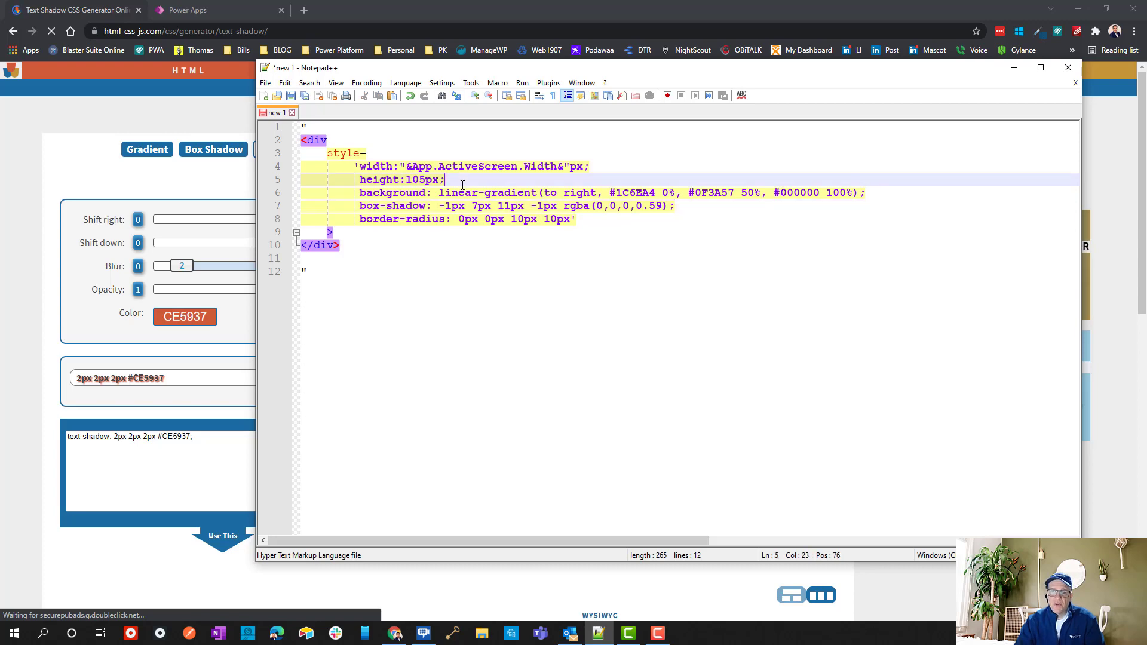
Search the web for w3schools in a new browser tab, open the W3Schools site and select its web address.
click(306, 12)
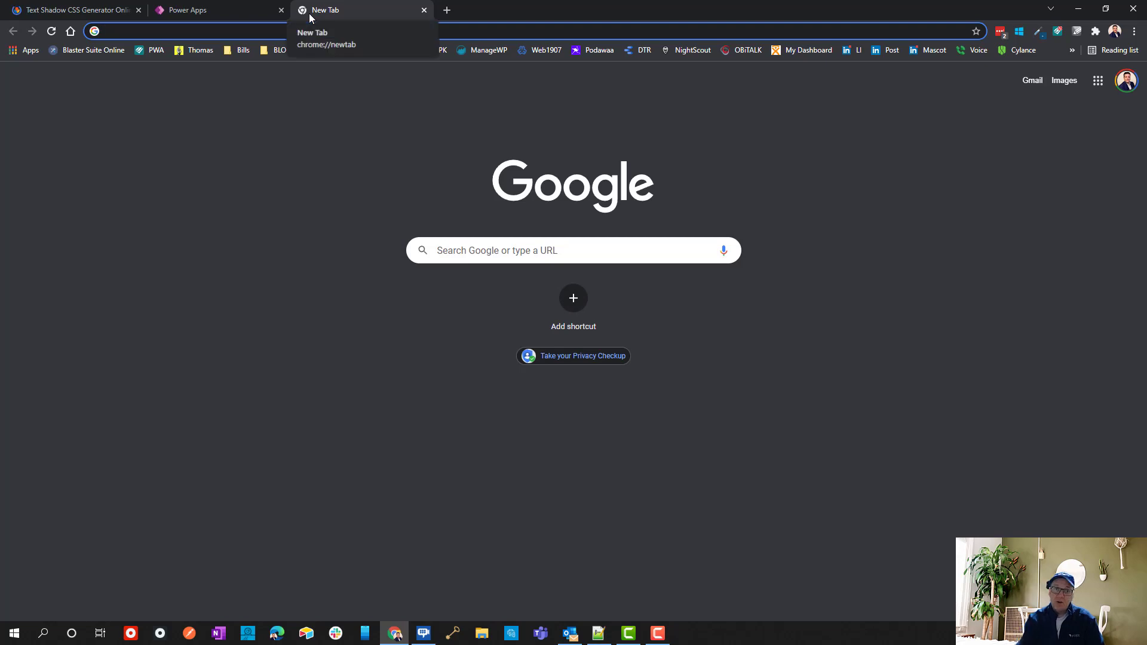
text(w3)
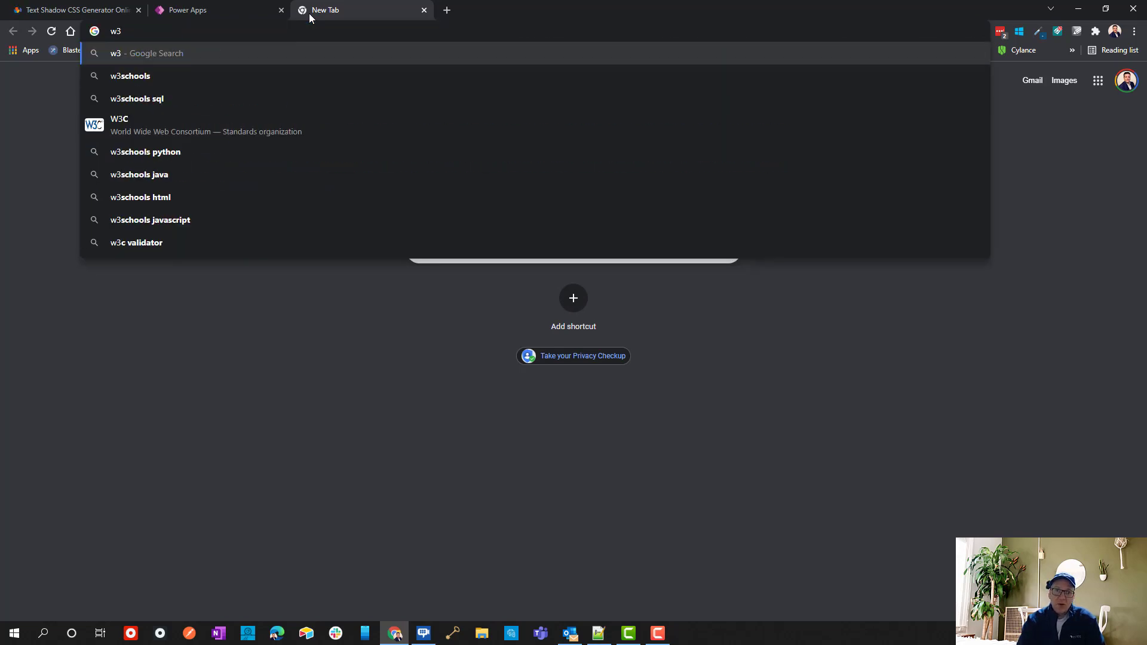
key(Down)
key(Return)
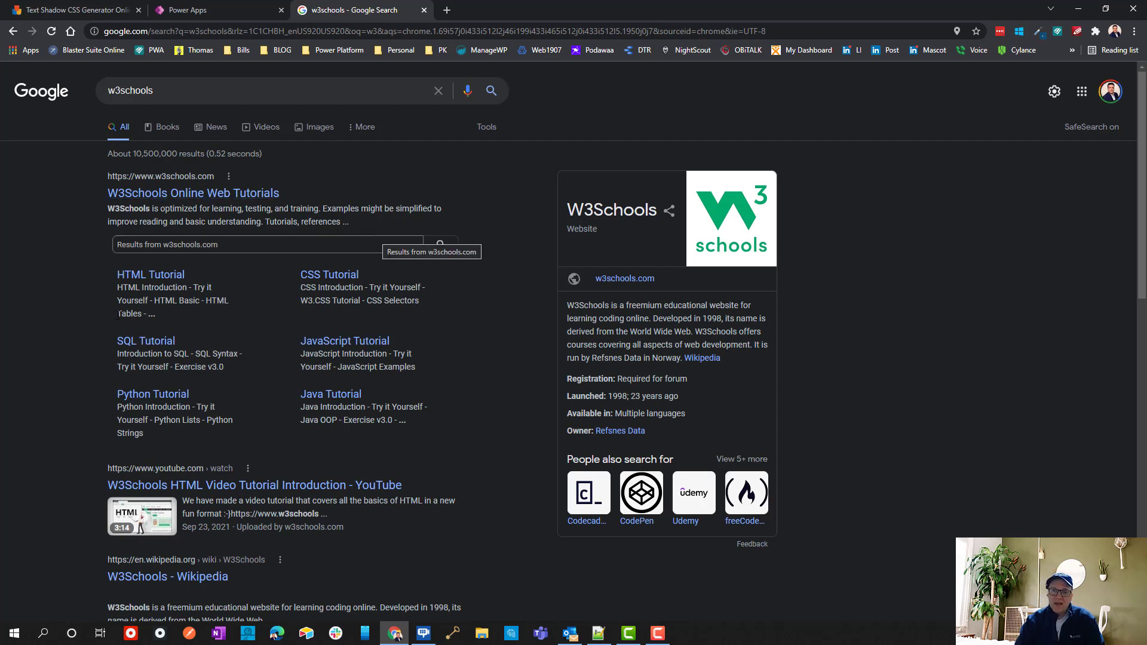
click(175, 197)
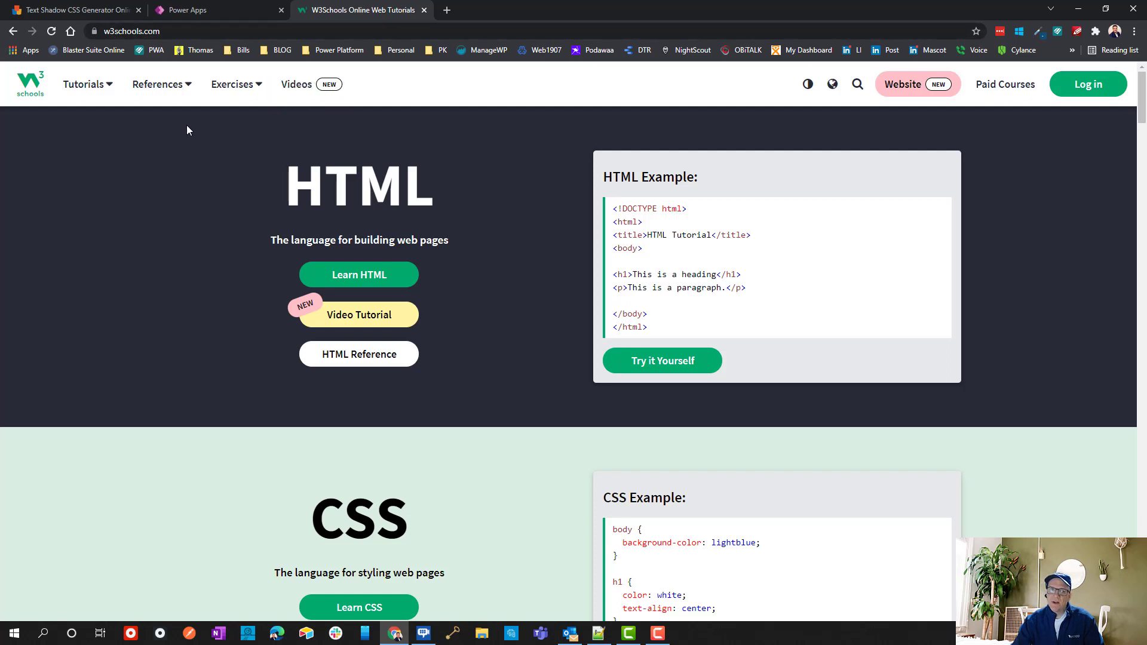
click(190, 34)
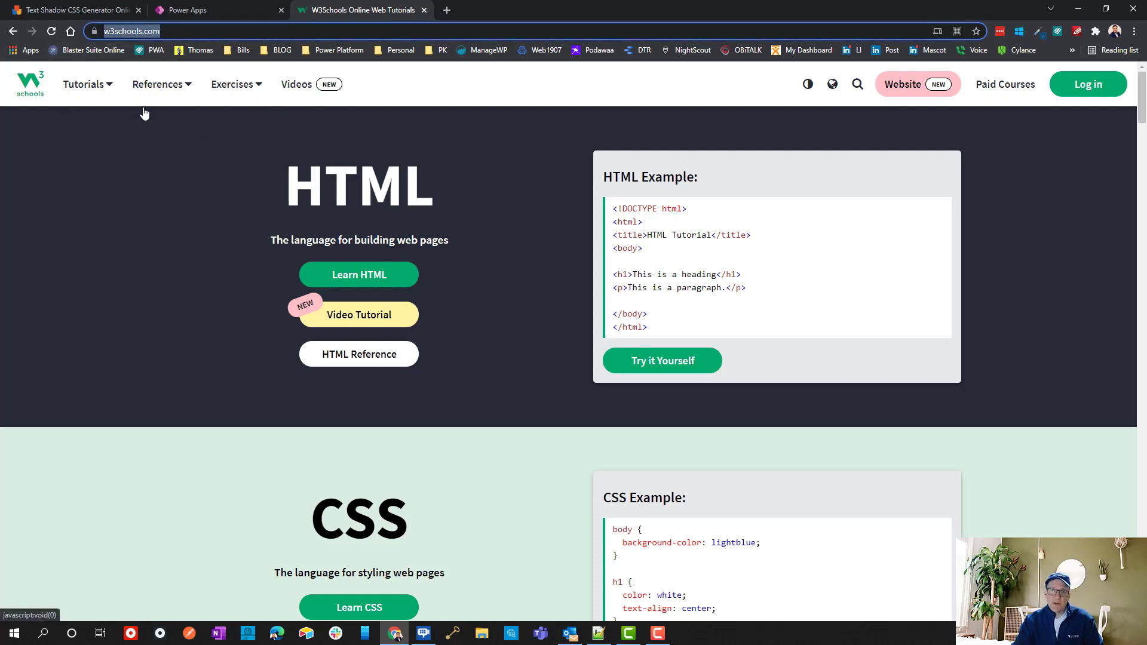
View the header on the Power Apps Style screen with the formula bar collapsed, and return to the Text Shadow generator.
click(203, 9)
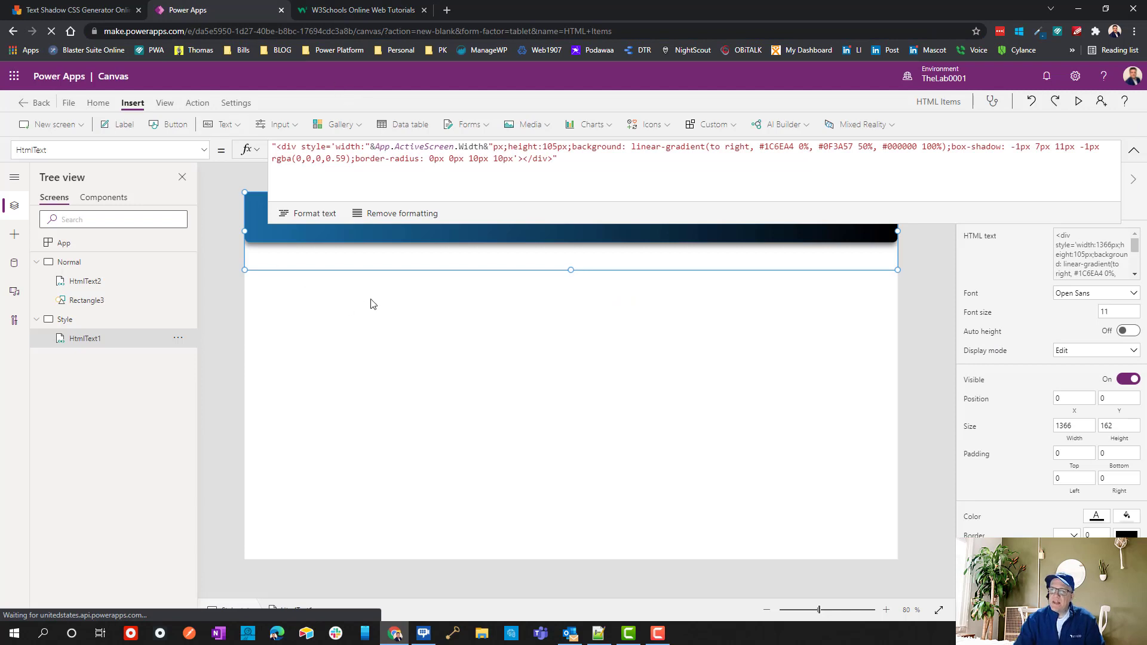
click(391, 333)
click(1134, 150)
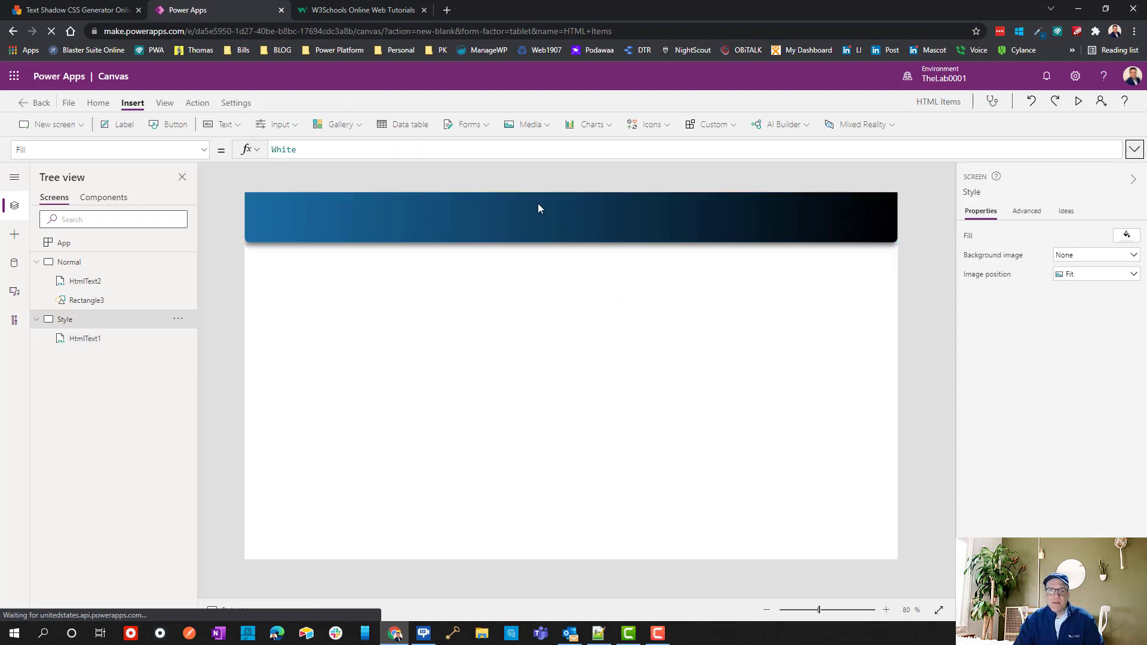
click(123, 12)
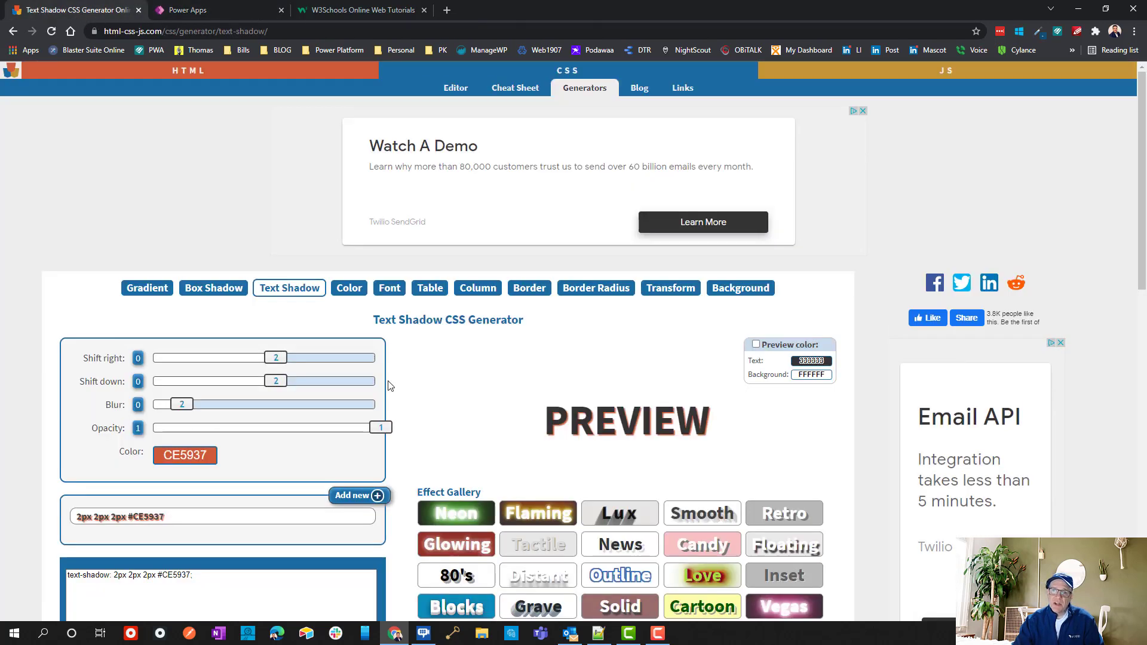